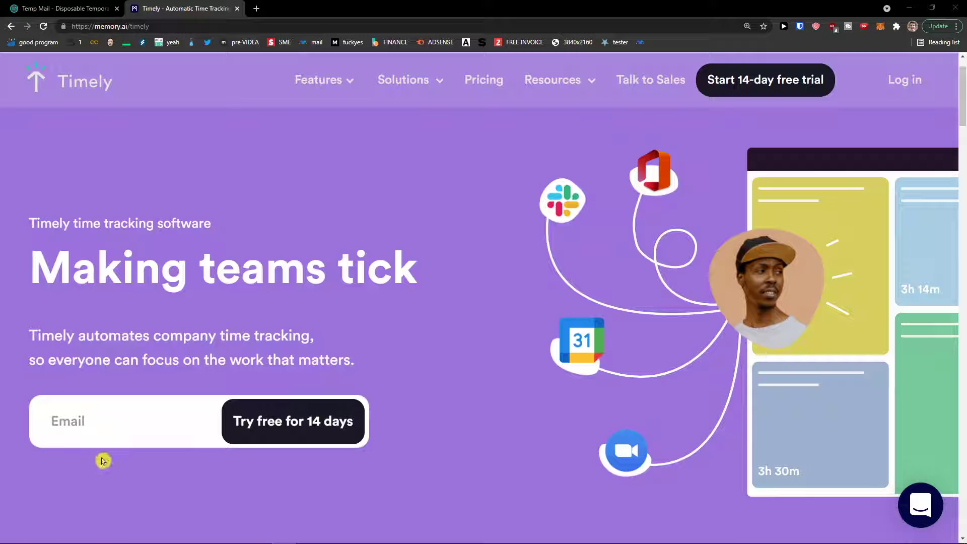
Scroll down and back up the Timely homepage before starting the free trial.
scroll(95, 469, "down", 1)
scroll(96, 468, "up", 1)
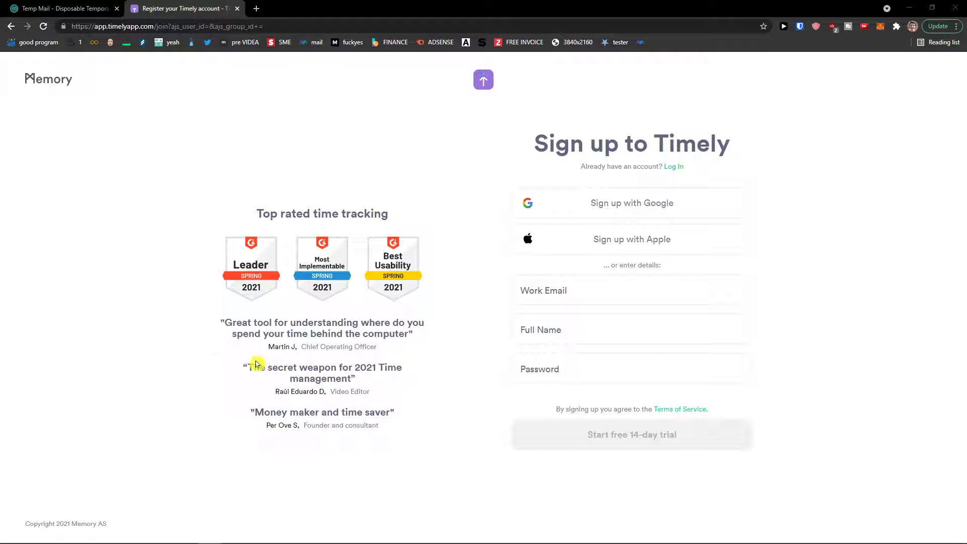
Zoom the sign-up page in and copy the temporary address from the Temp Mail tab.
key("ctrl+0")
key("ctrl+plus")
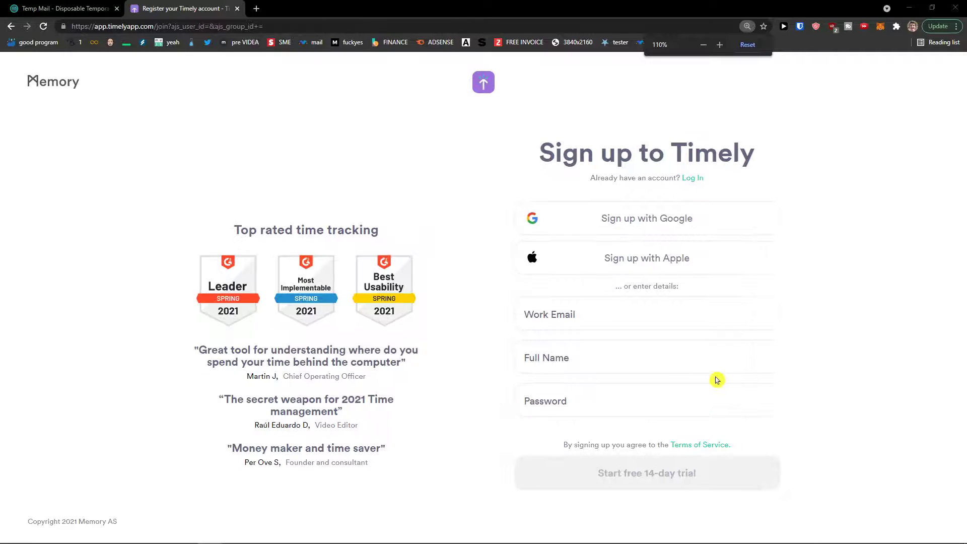
key("ctrl+plus")
left_click(77, 4)
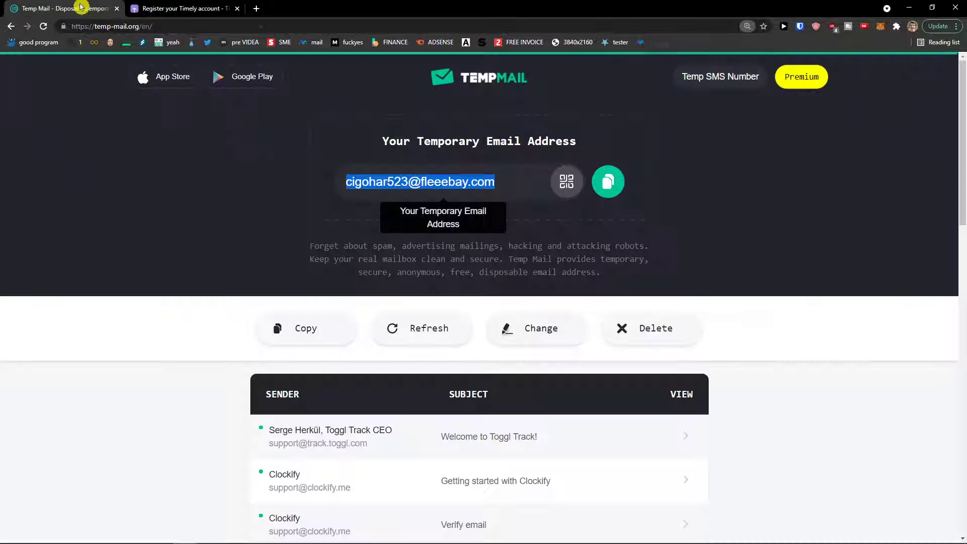
left_click(607, 181)
left_click(221, 4)
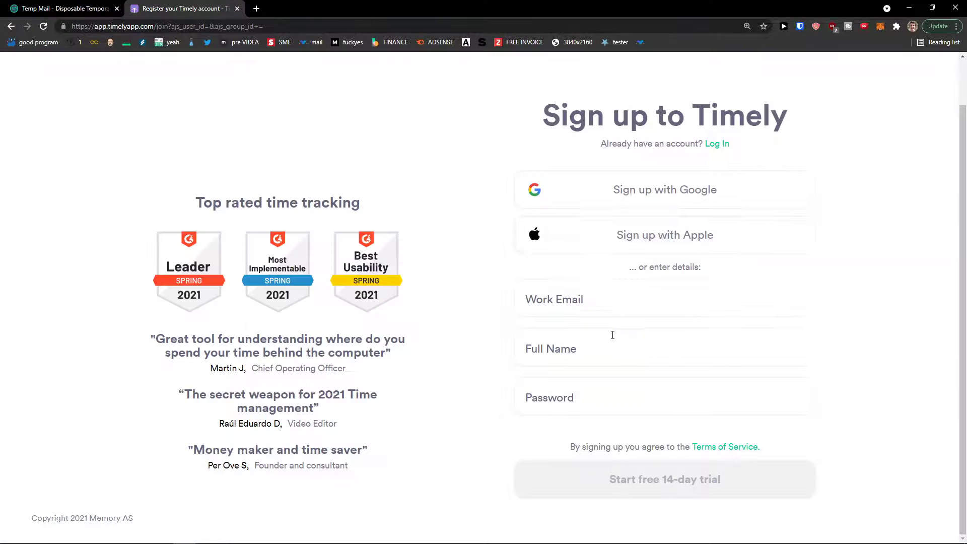
Fill the sign-up form with the copied work email, the user's full name and a password.
left_click(606, 308)
key("ctrl+v")
left_click(609, 353)
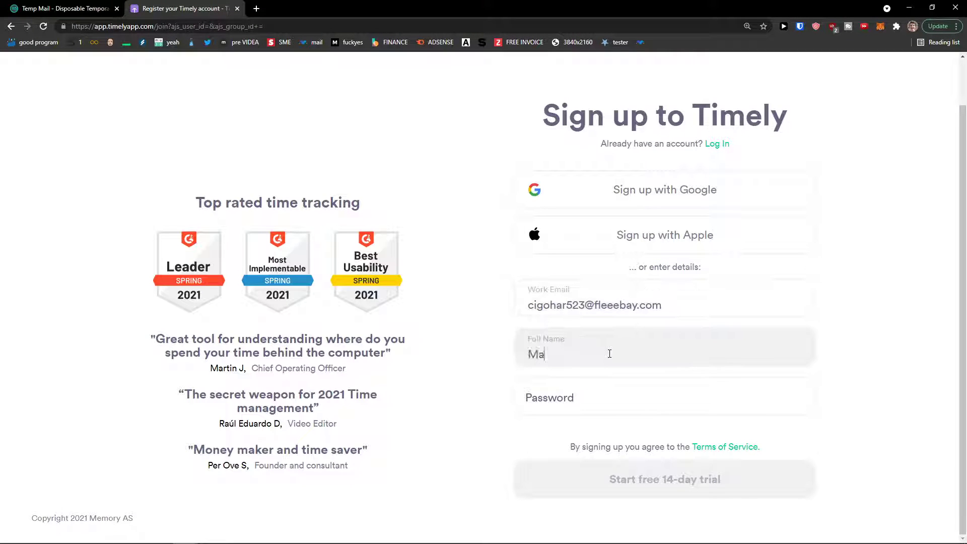
key("Tab")
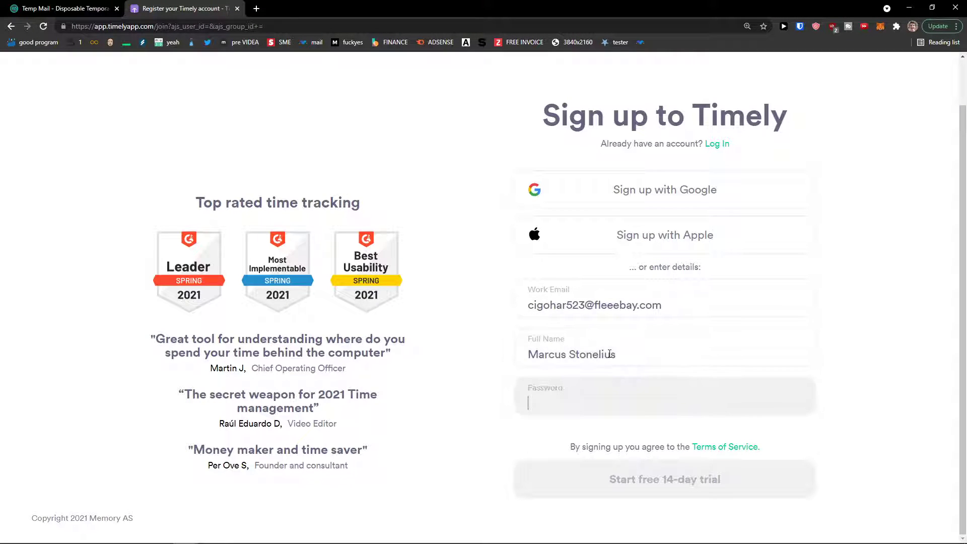
type("****")
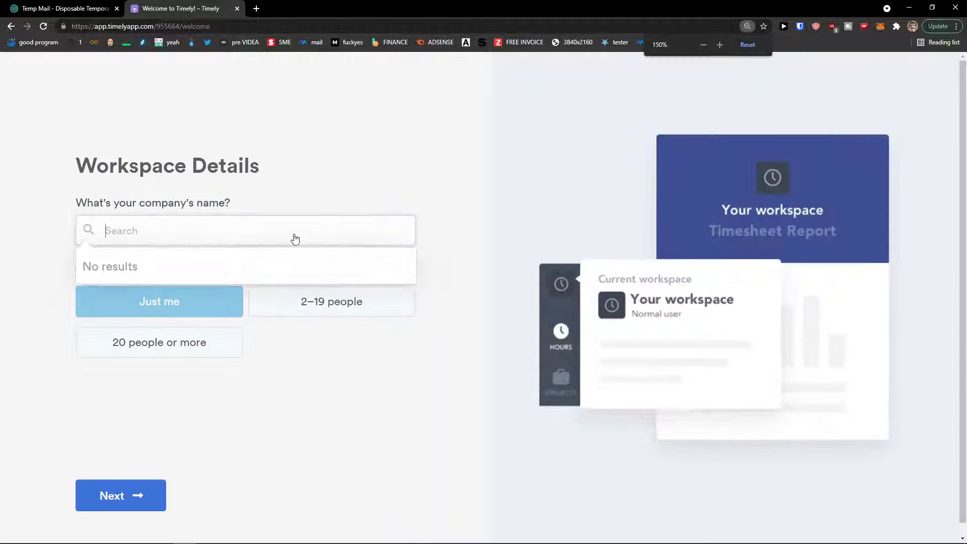
Set the company name to 'Sun weii s. r. o.' from the suggestions and continue.
type("Sun weii s. r. o.")
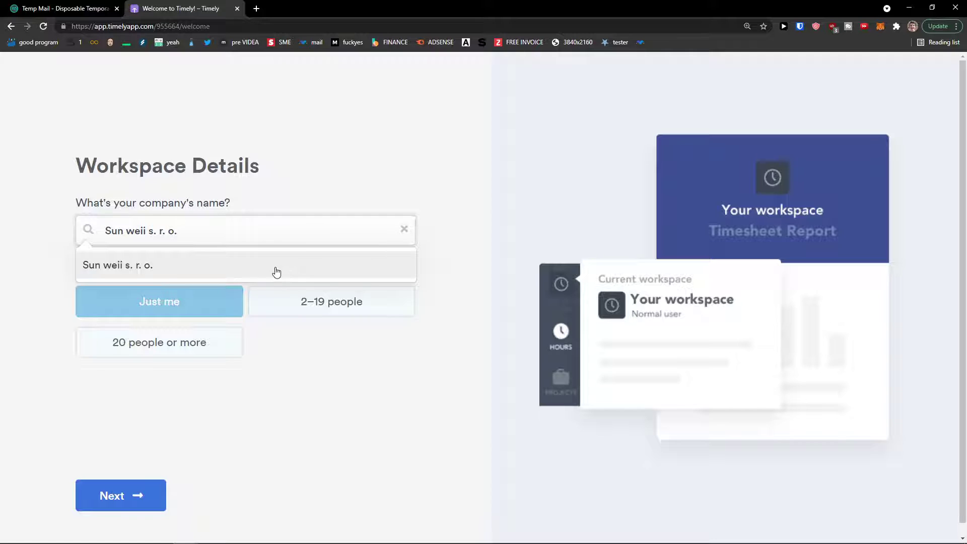
left_click(276, 272)
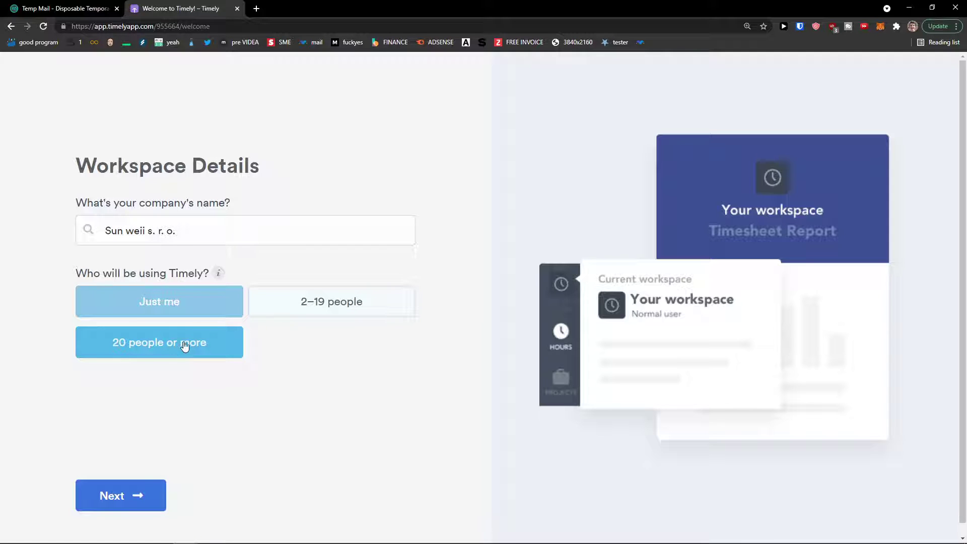
left_click(138, 499)
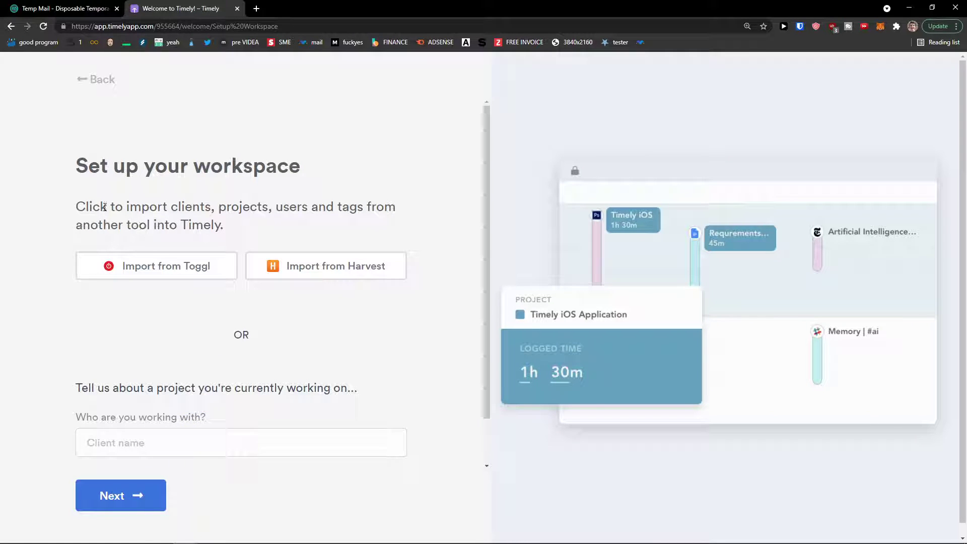
Enter a client name in the workspace setup and finish to reach the Hours day view.
left_click_drag(86, 207, 261, 206)
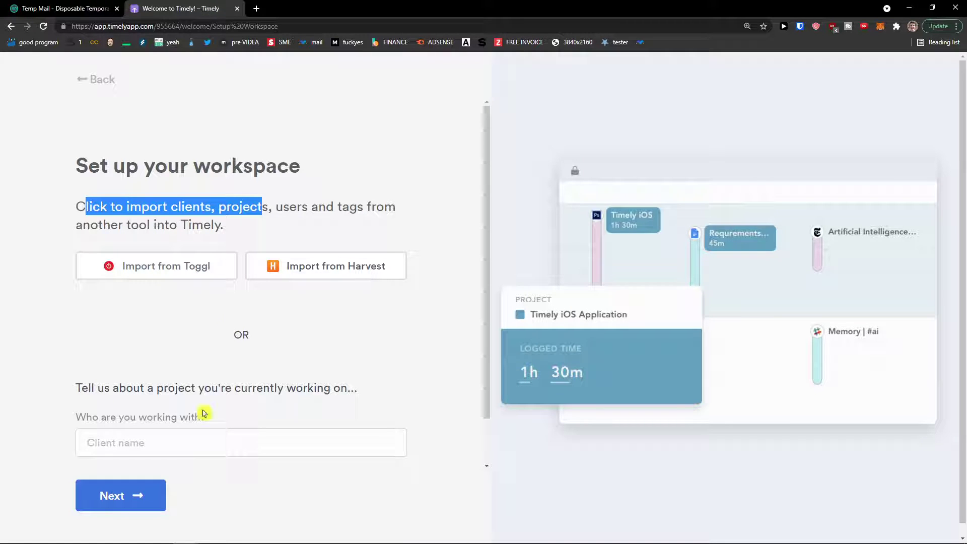
left_click(231, 438)
left_click_drag(75, 388, 367, 393)
left_click(271, 429)
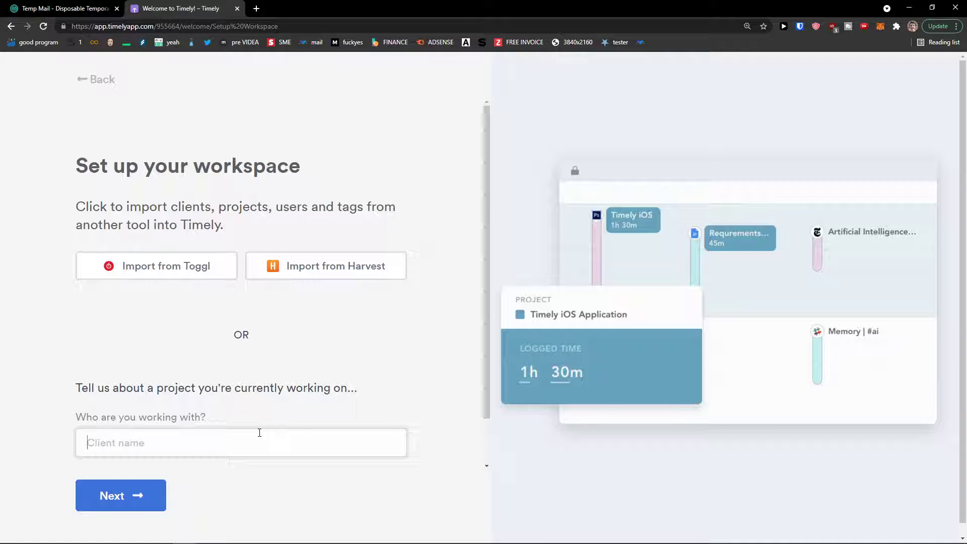
type("Marcus Client")
left_click(146, 496)
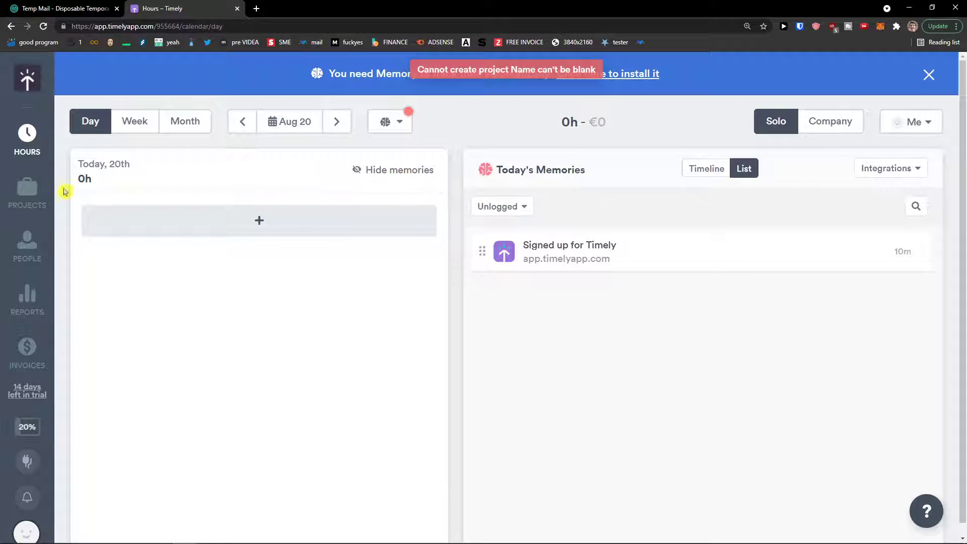
Zoom out, start today's new entry, toggle Timeline/List and the people list, then open Projects.
key("ctrl+minus")
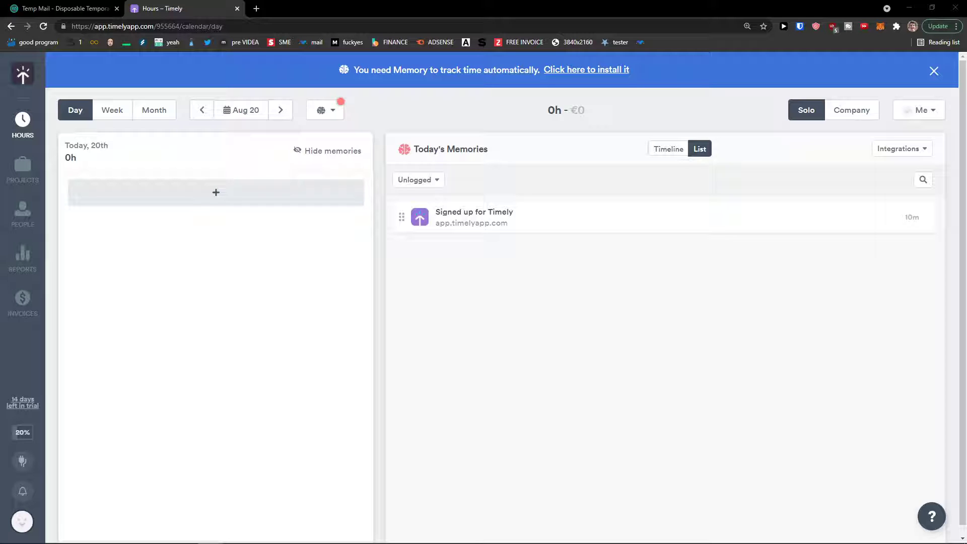
left_click(206, 194)
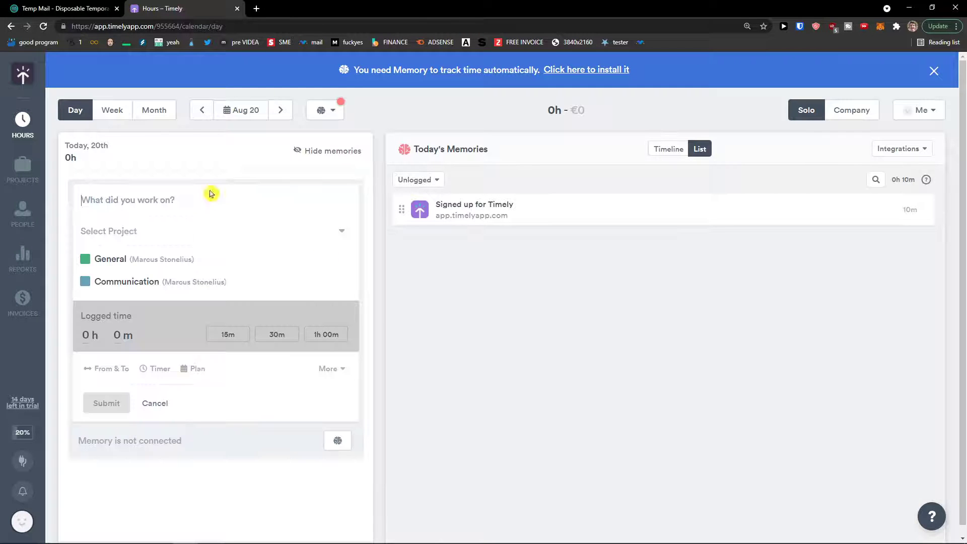
left_click(670, 150)
left_click(698, 150)
left_click(918, 112)
left_click(920, 113)
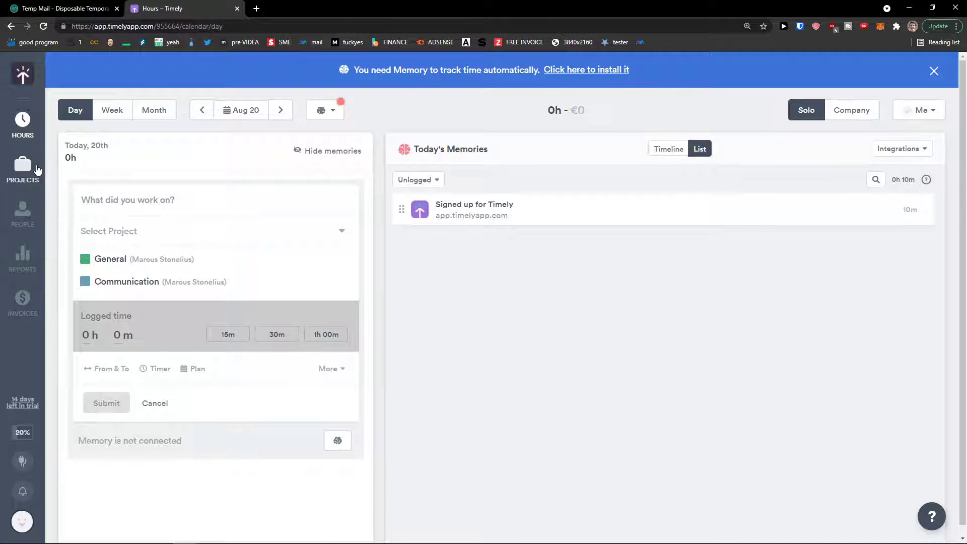
left_click(22, 169)
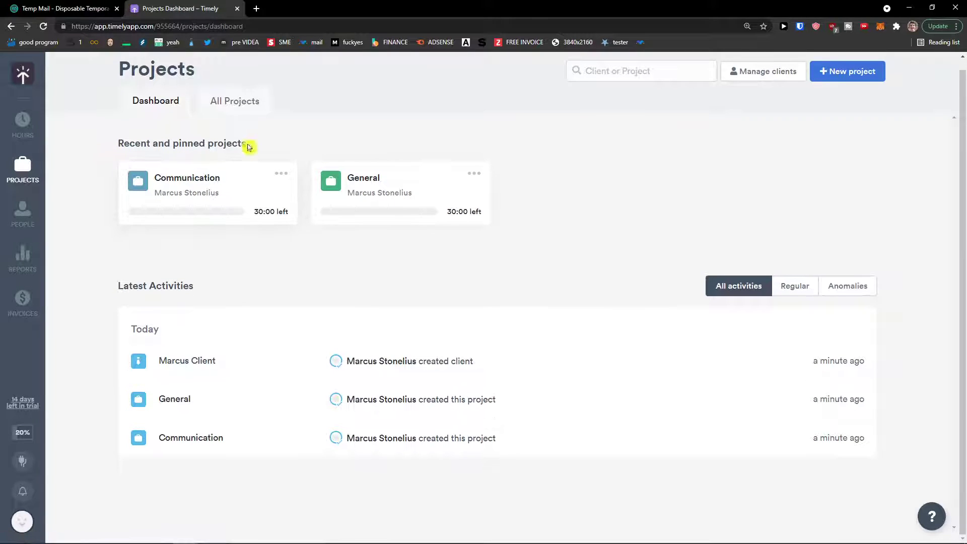
Browse People, Reports (dismissing its intro) and Invoices, then show the getting-started checklist.
scroll(479, 390, "up", 1)
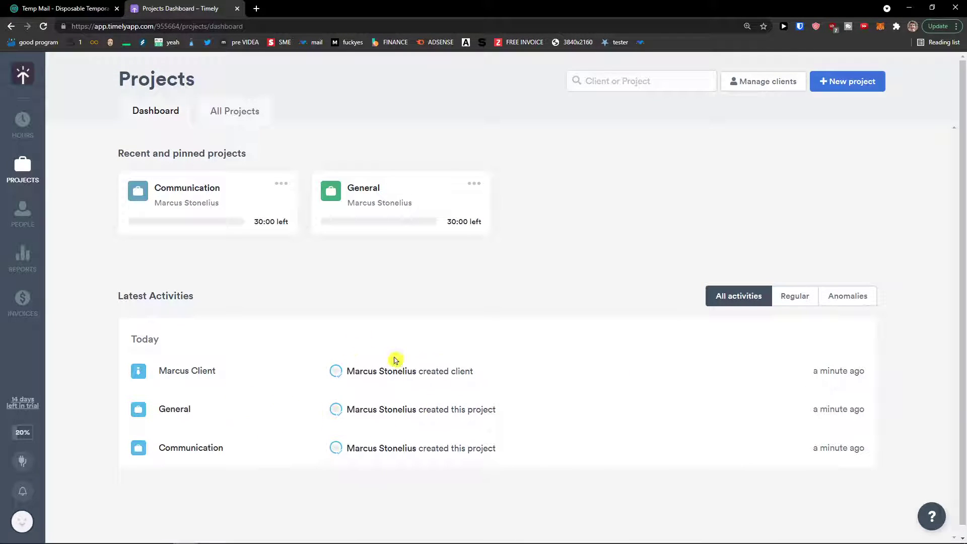
left_click(24, 214)
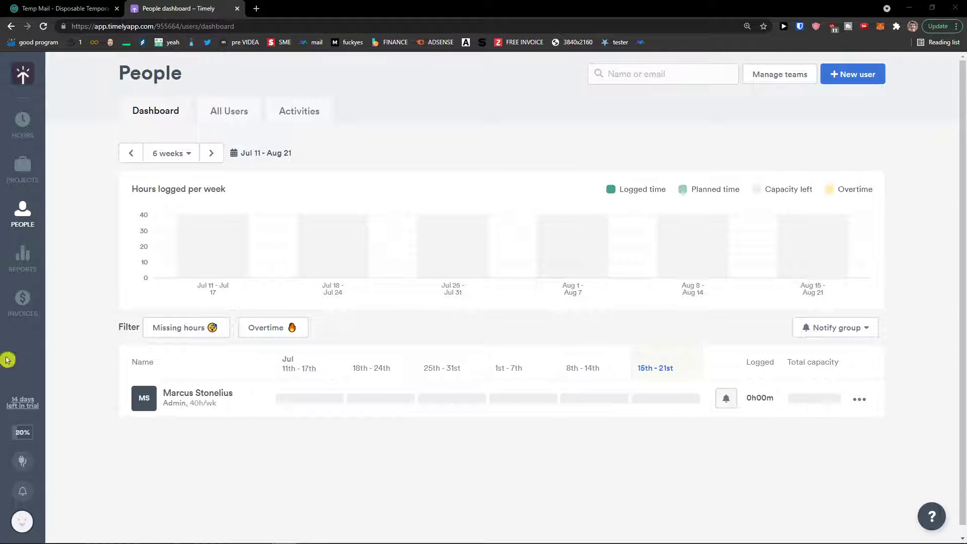
left_click(23, 258)
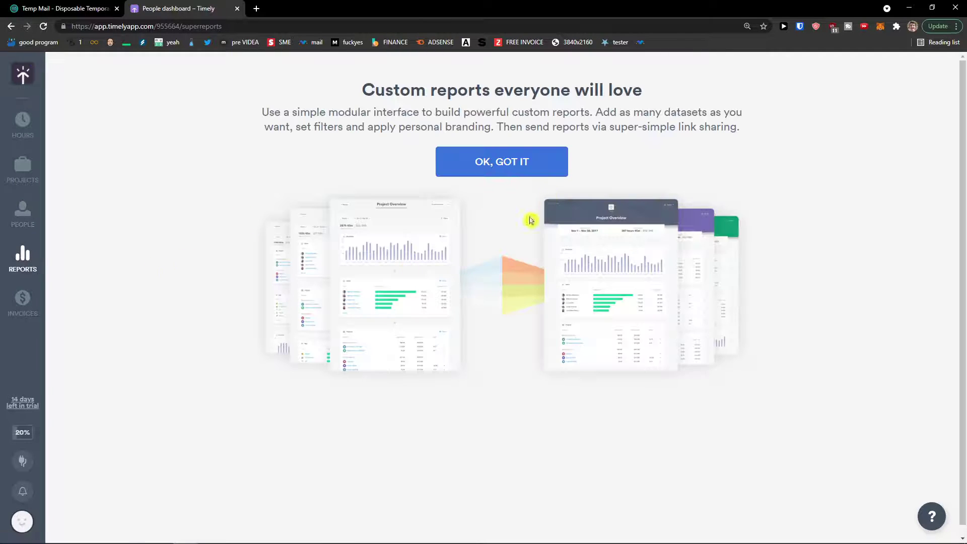
left_click(494, 159)
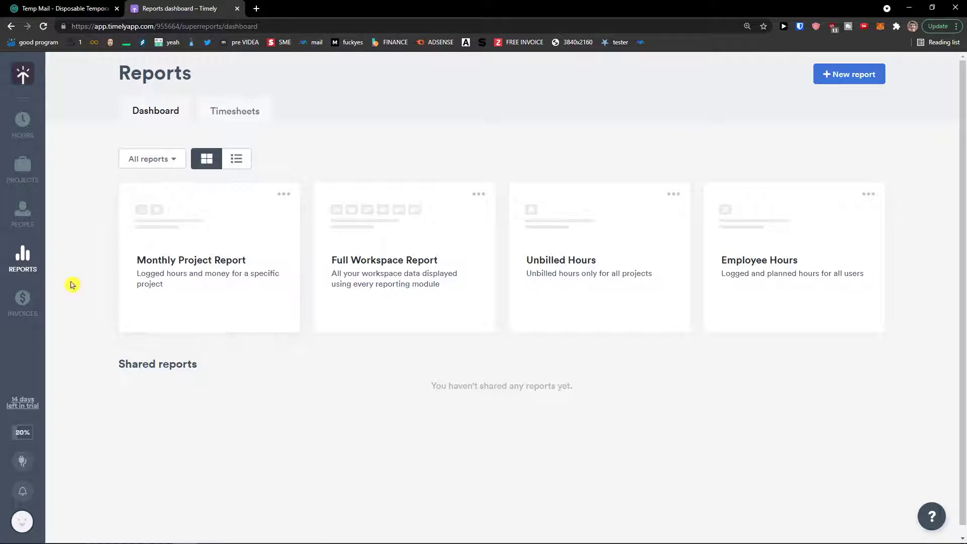
left_click(24, 314)
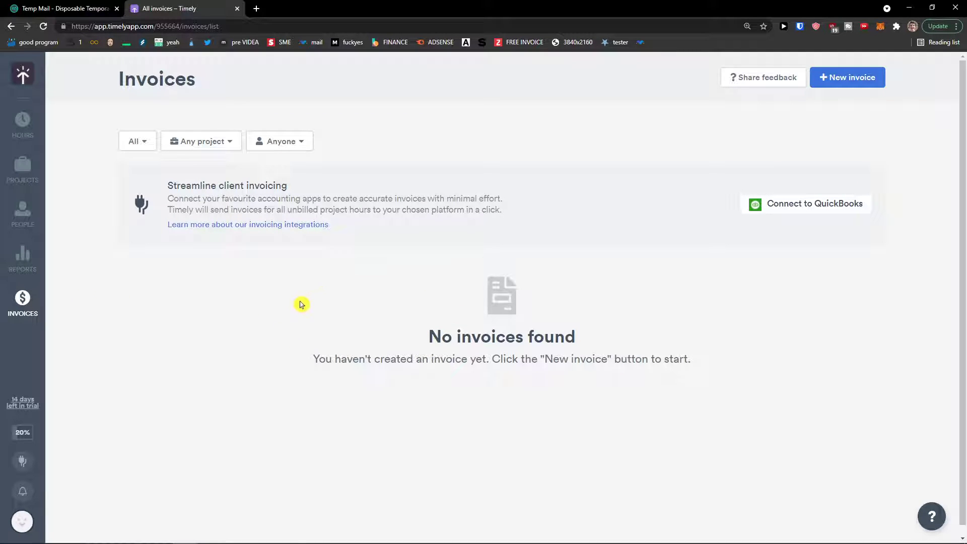
scroll(490, 323, "down", 1)
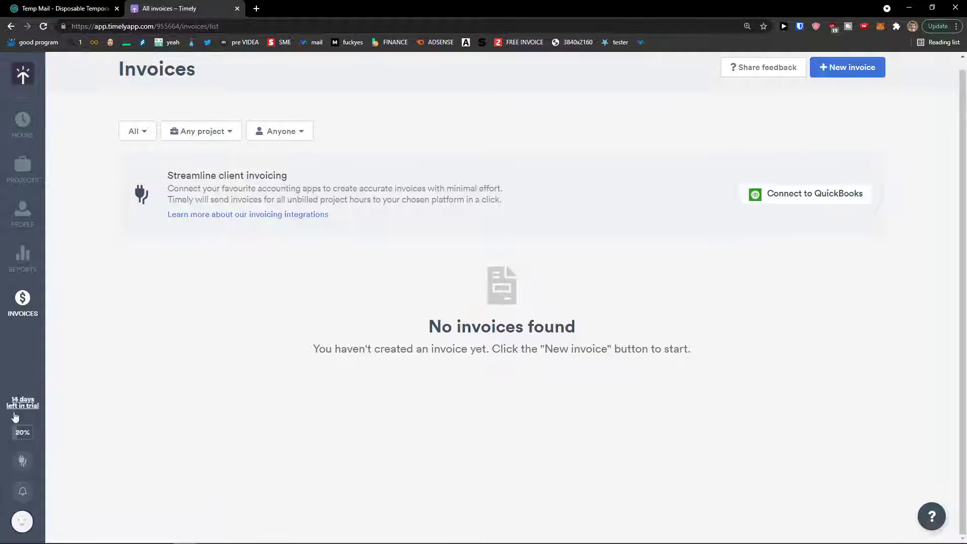
left_click(24, 436)
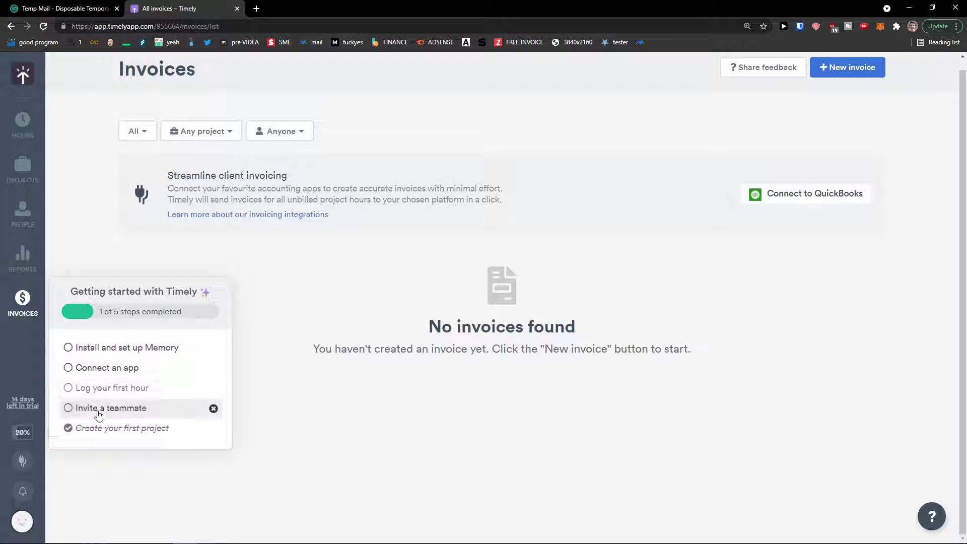
Look through the Integrations settings and then the profile settings.
left_click(28, 468)
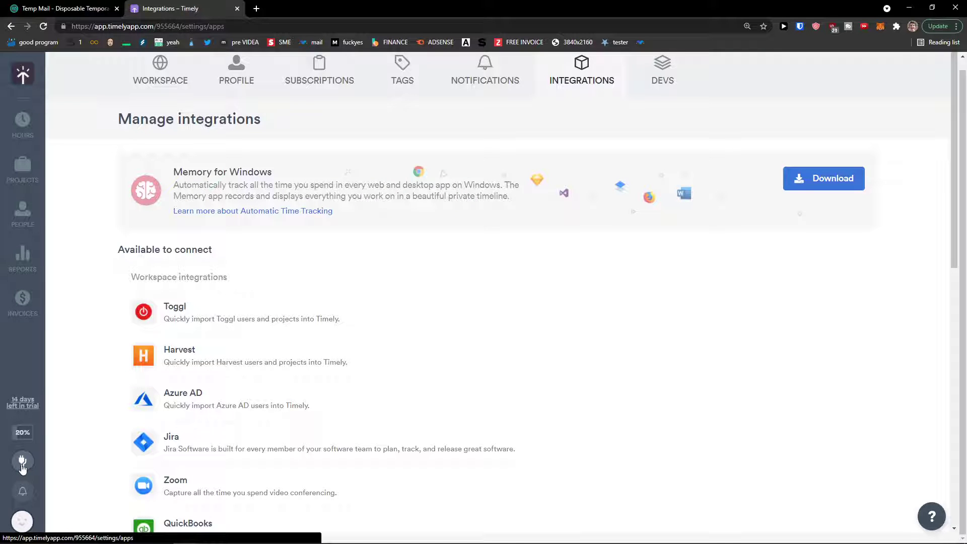
scroll(272, 355, "down", 8)
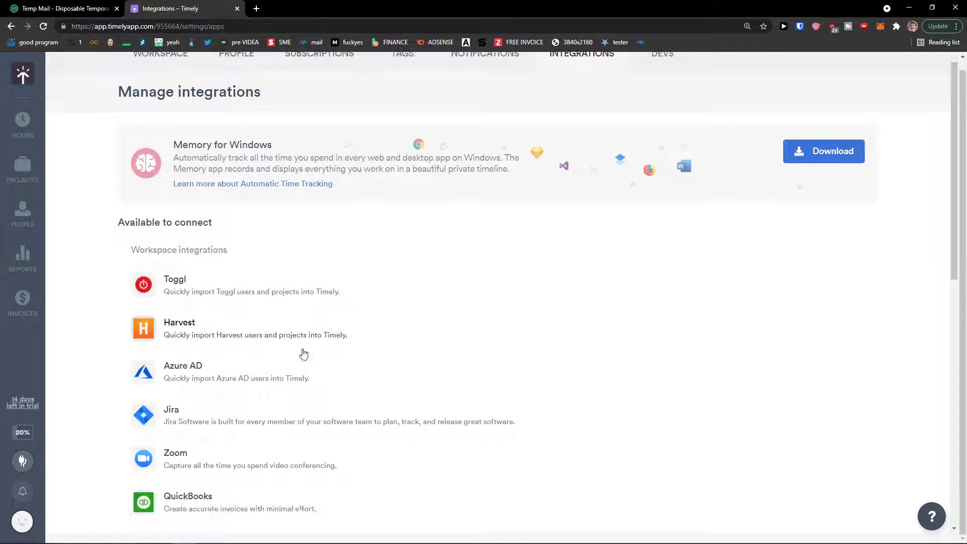
scroll(211, 403, "up", 8)
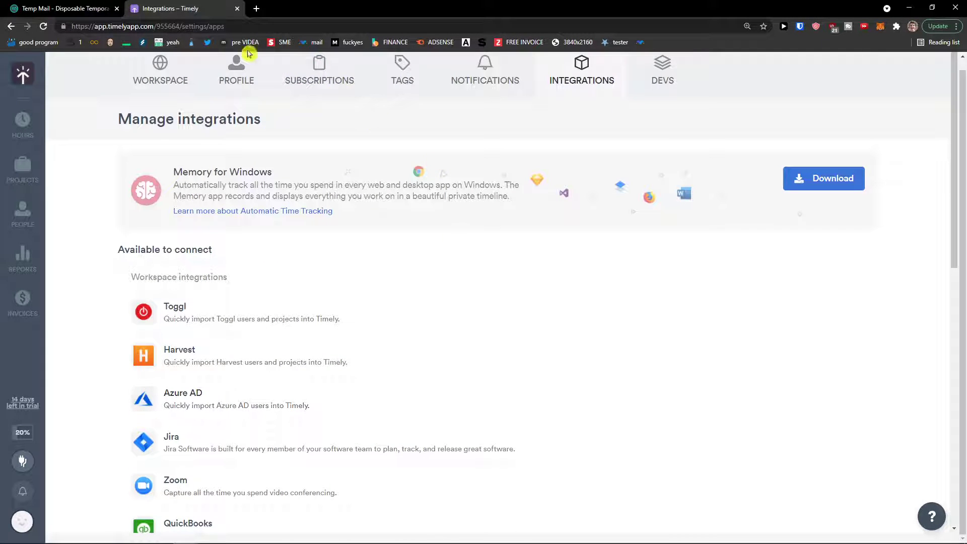
left_click(228, 62)
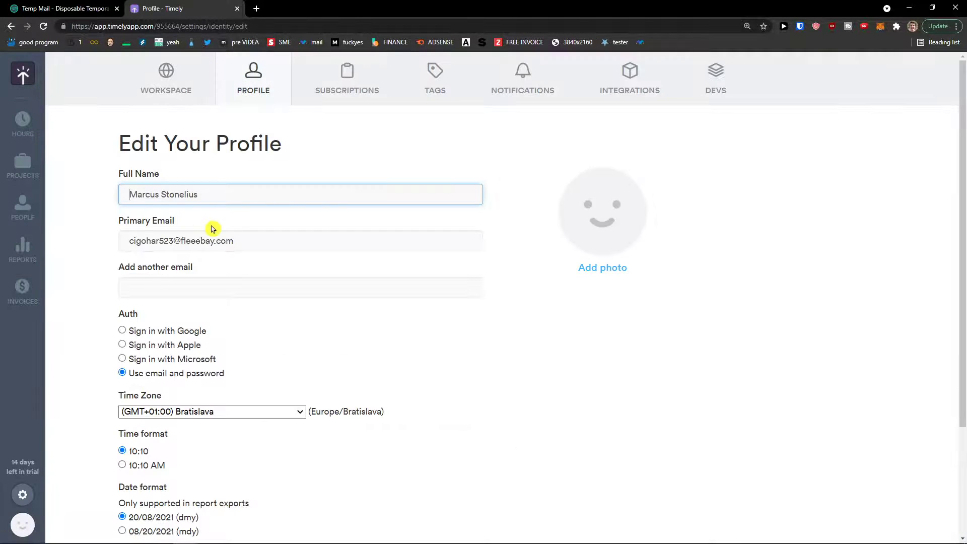
middle_click(262, 313)
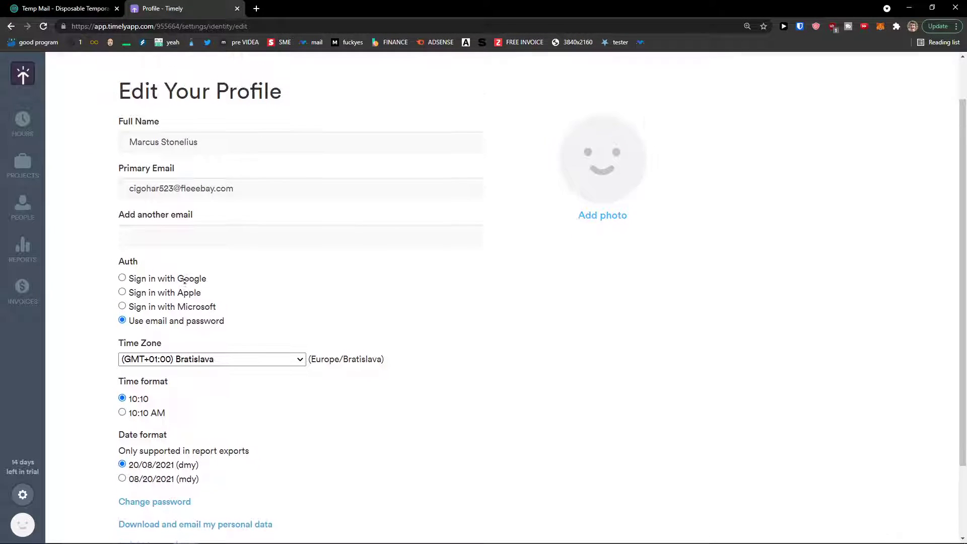
left_click(156, 362)
scroll(166, 403, "up", 2)
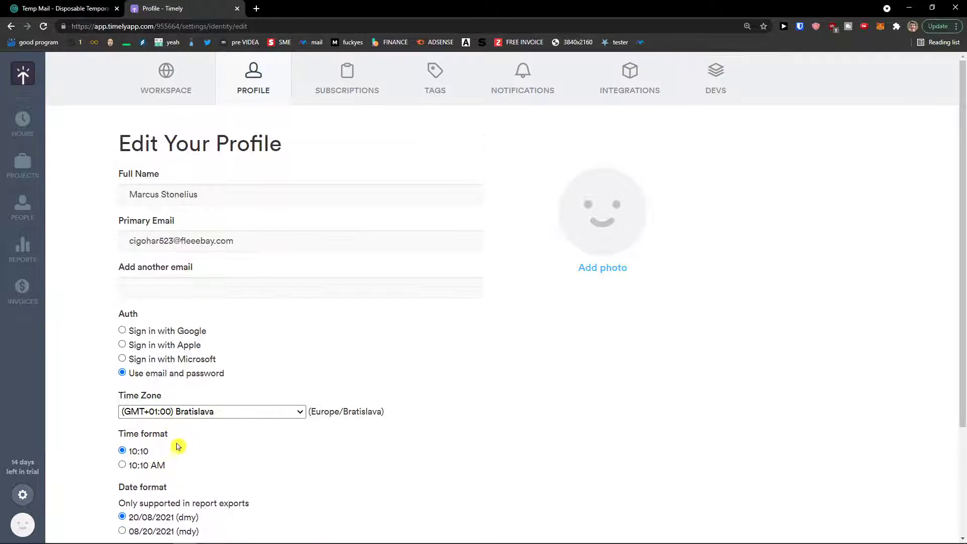
View the subscription plans page and the Tags settings.
left_click(346, 96)
left_click(452, 96)
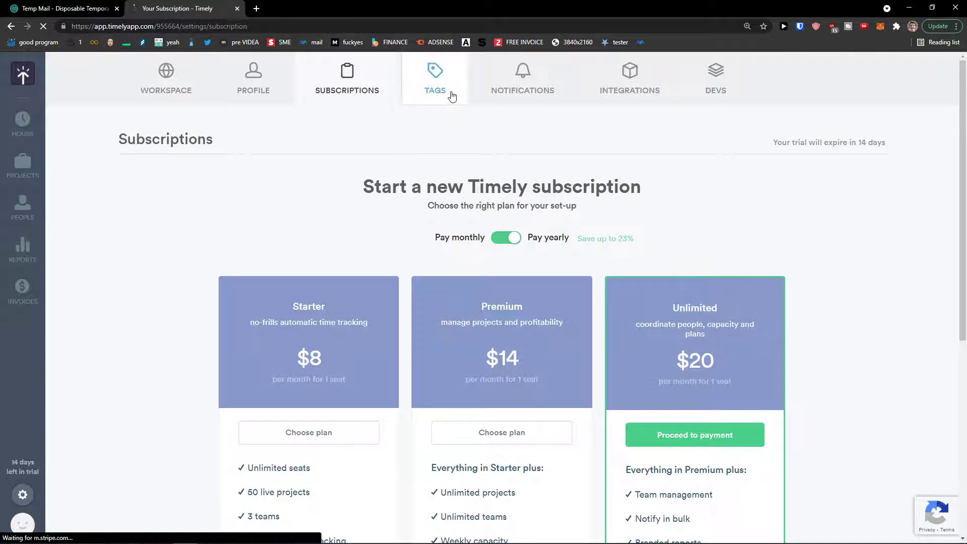
scroll(230, 197, "down", 1)
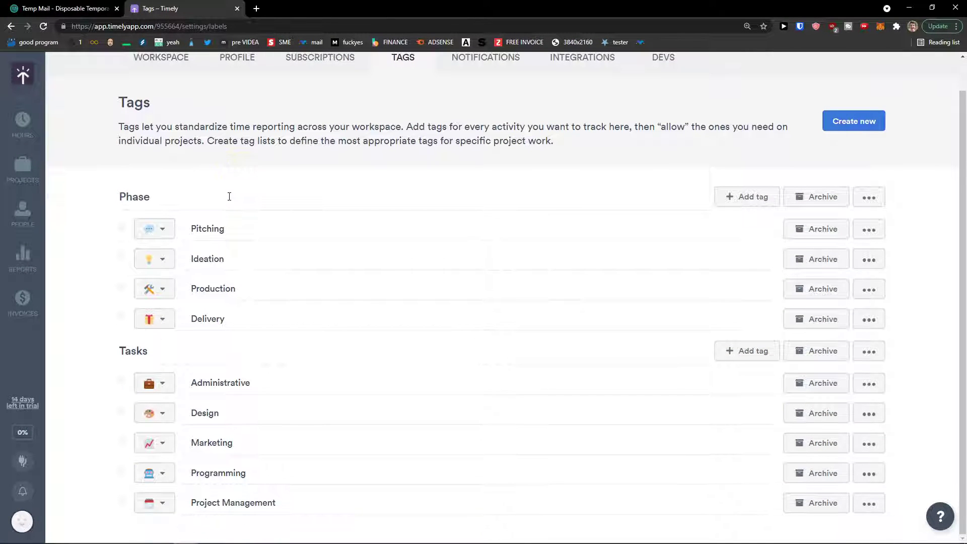
scroll(225, 195, "up", 1)
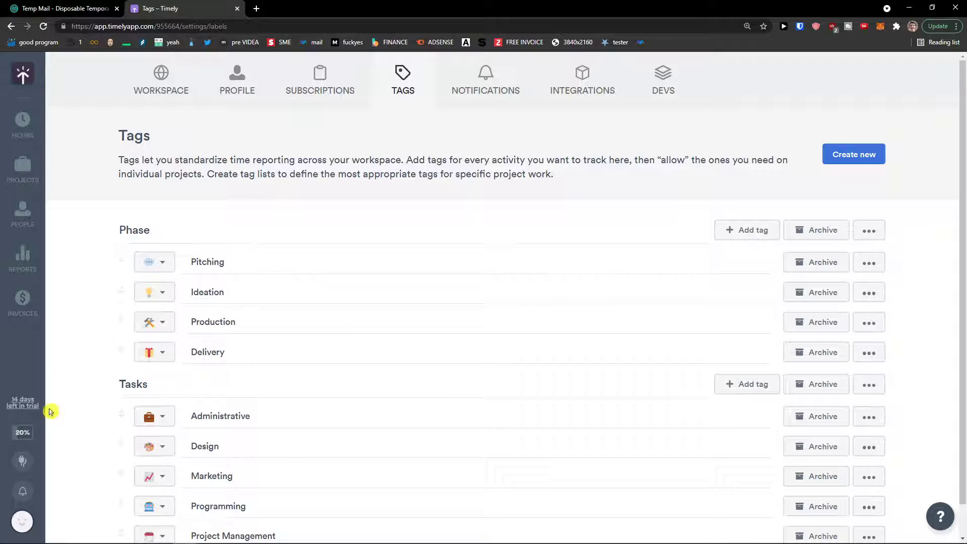
Open Edit My Profile from the account menu, then return to the People dashboard.
left_click(30, 516)
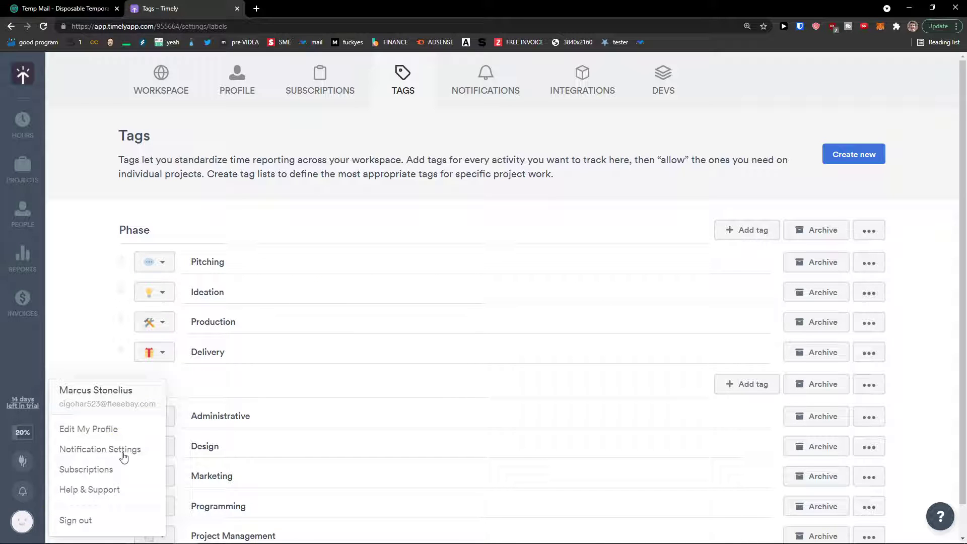
left_click(93, 429)
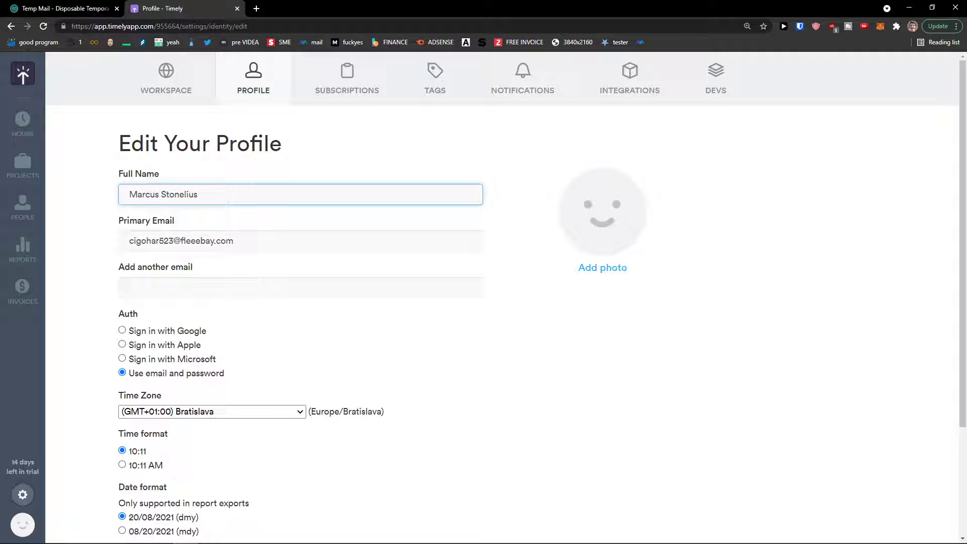
key("alt+Tab")
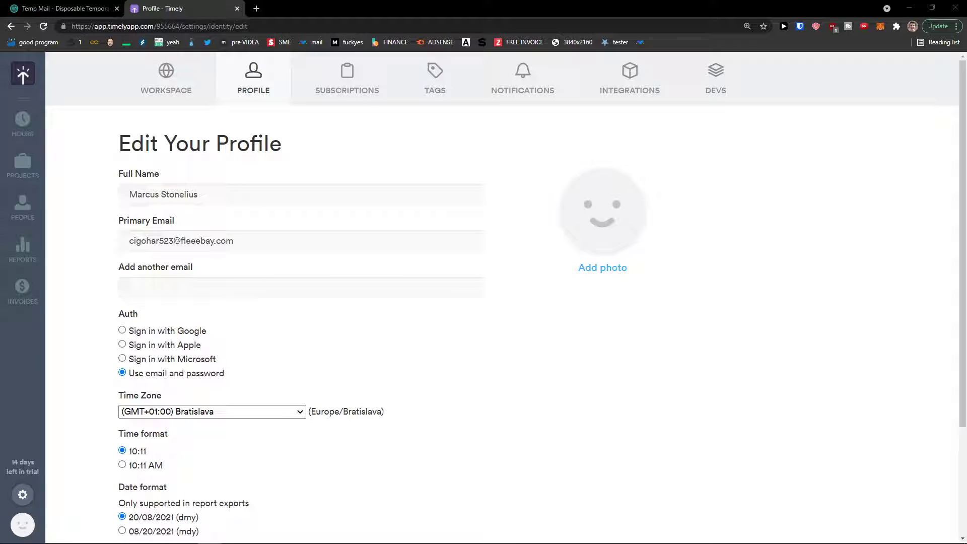
left_click(22, 206)
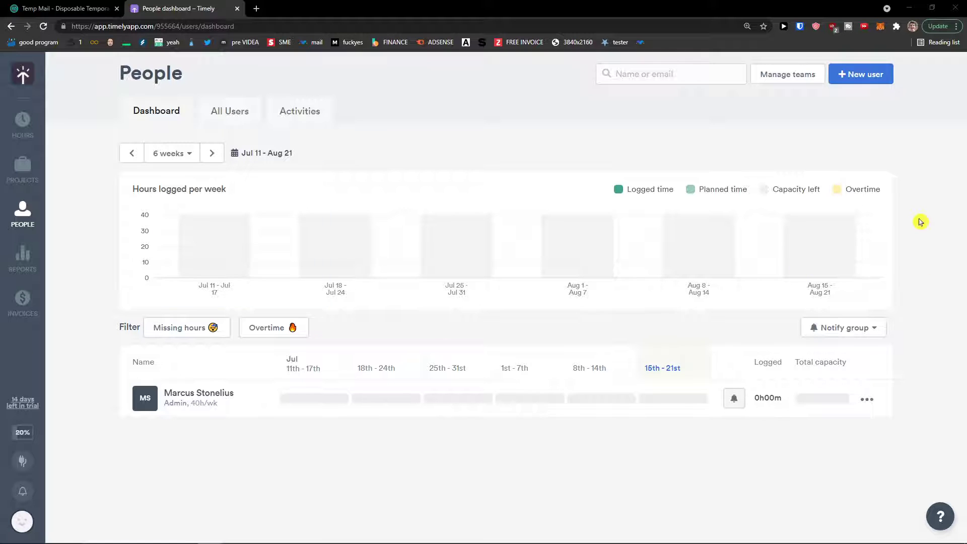
Start a new user invite with the person's name and the pasted temporary email address.
left_click(862, 75)
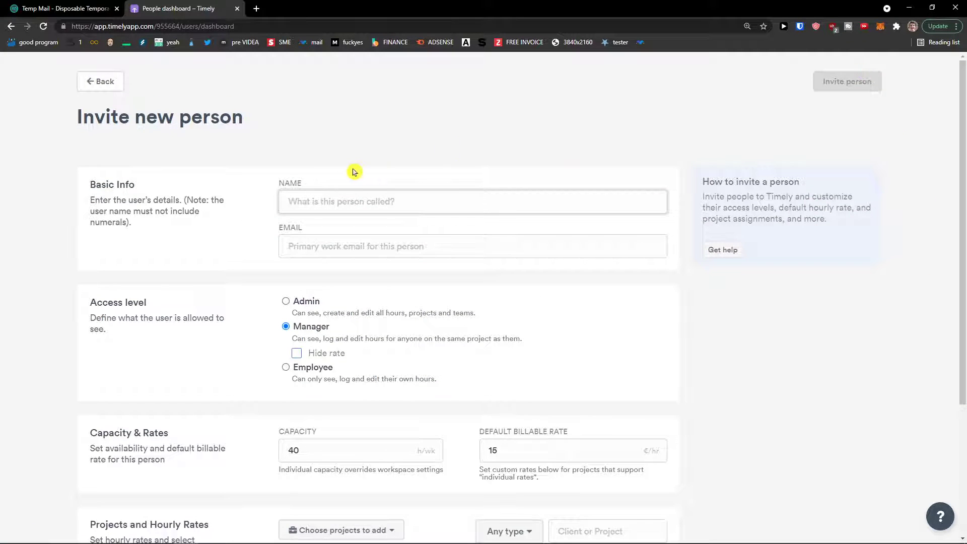
scroll(336, 168, "down", 1)
scroll(336, 169, "up", 1)
type("Marcus SUe")
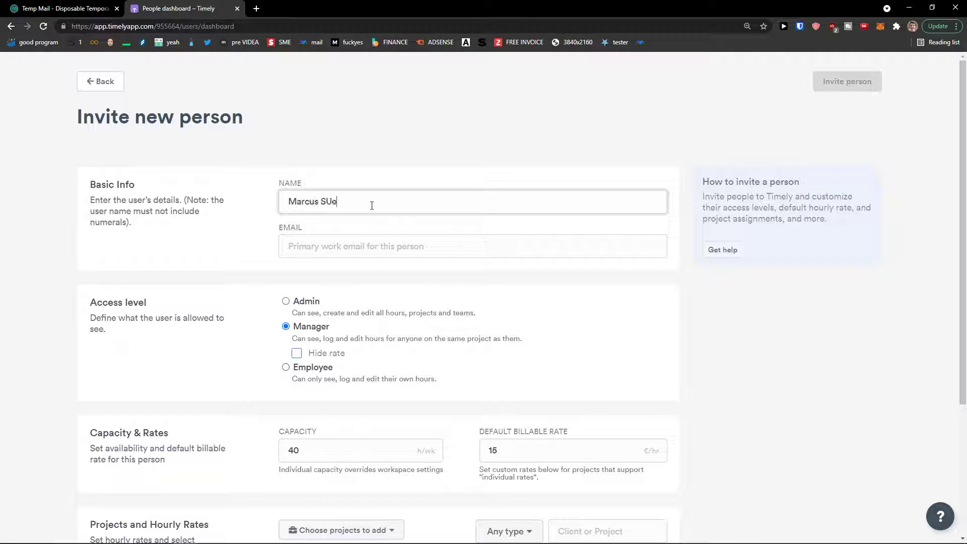
type("r")
key("Tab")
key("ctrl+Tab")
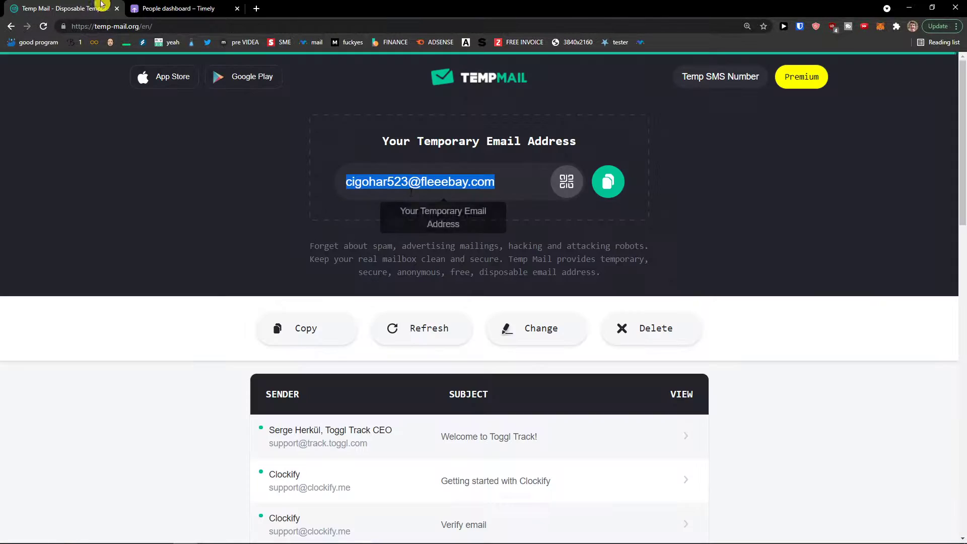
left_click(606, 181)
key("ctrl+Tab")
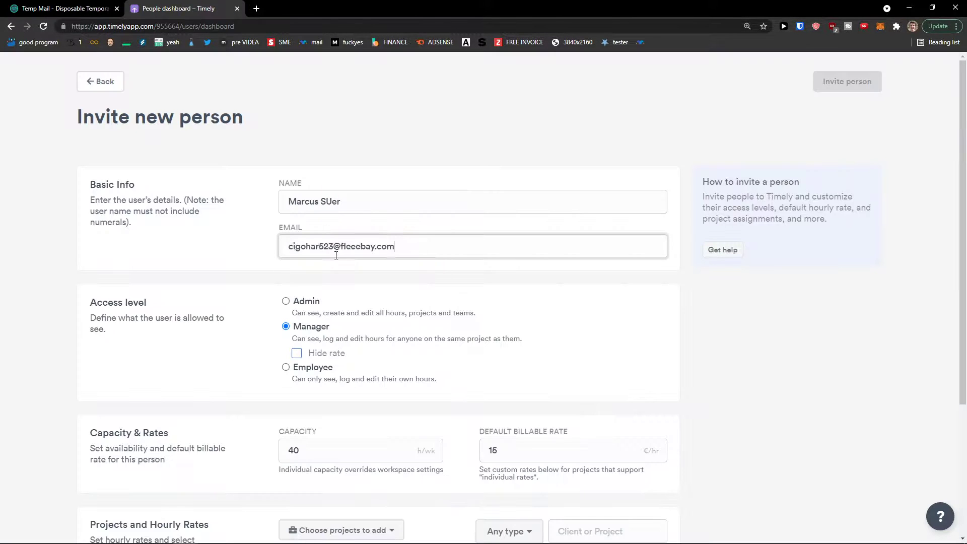
type("1")
double_click(324, 203)
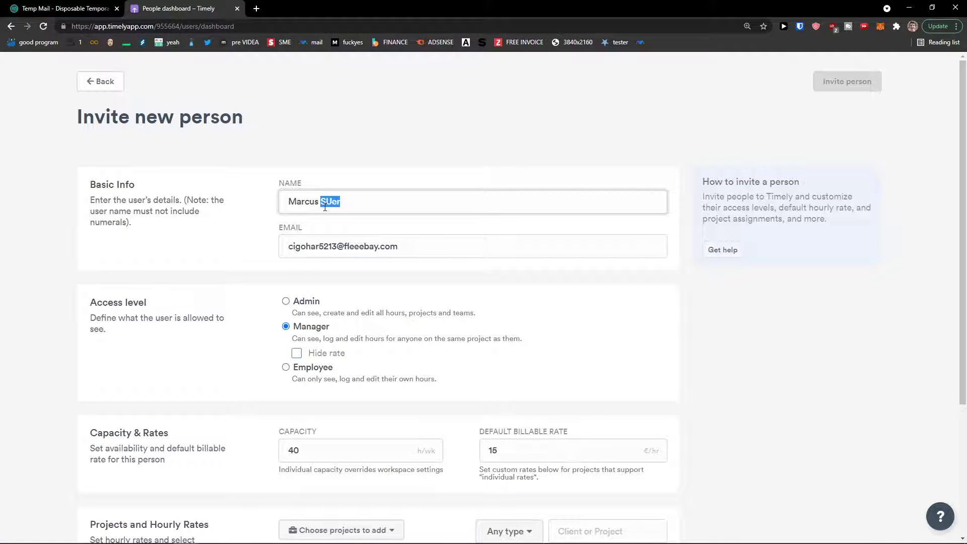
type("User")
Zoom the invite form in and make the new person an Employee.
scroll(187, 275, "down", 2)
key("ctrl+plus")
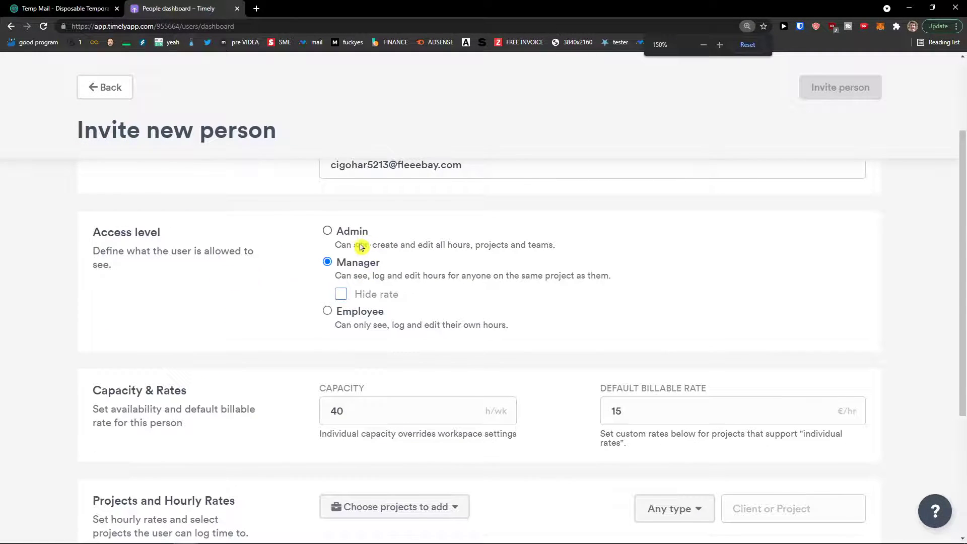
scroll(342, 249, "down", 1)
key("ctrl+plus")
scroll(301, 301, "down", 1)
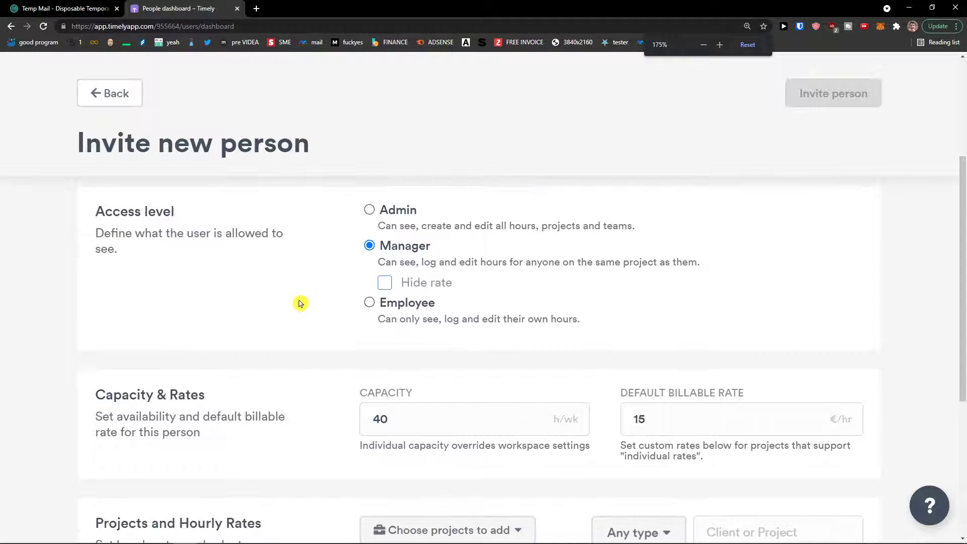
left_click(425, 304)
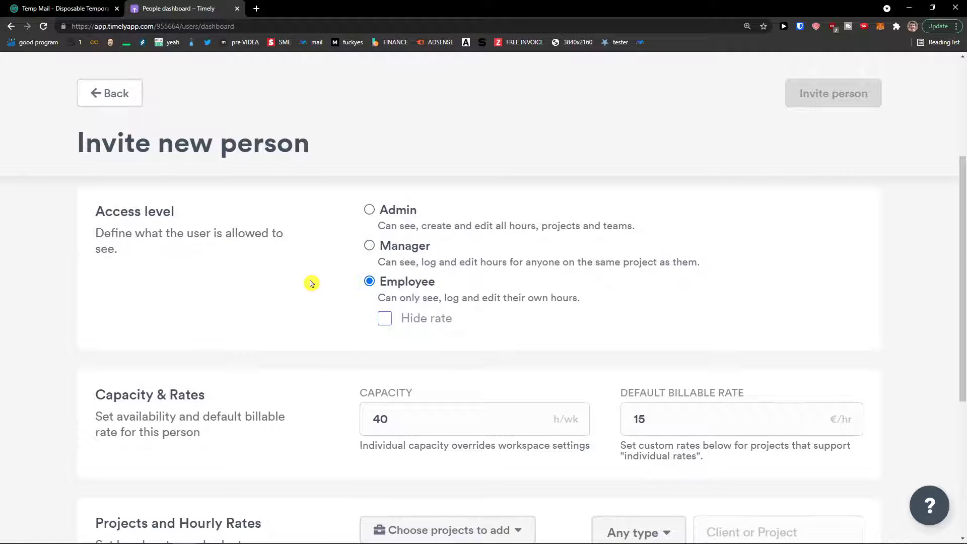
Set weekly capacity 39.5 h and a €15/hr billable rate, and assign all projects.
scroll(311, 283, "down", 2)
left_click_drag(101, 298, 249, 300)
left_click_drag(96, 316, 227, 333)
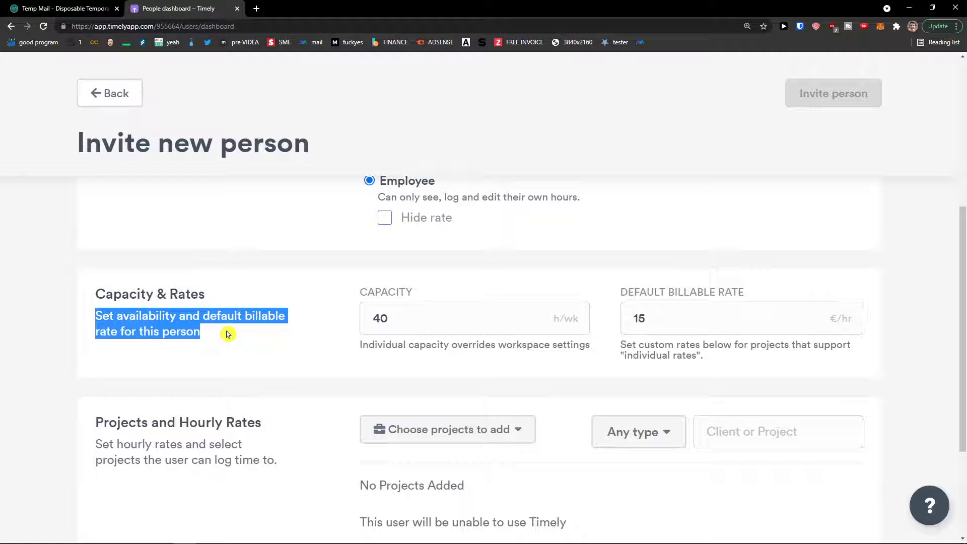
left_click(459, 321)
scroll(459, 329, "down", 1)
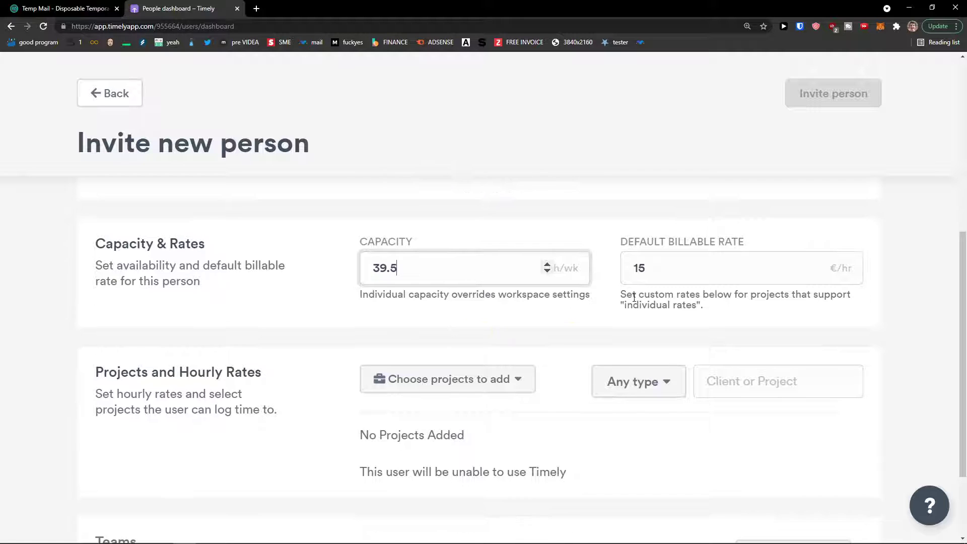
left_click(741, 275)
scroll(509, 376, "down", 2)
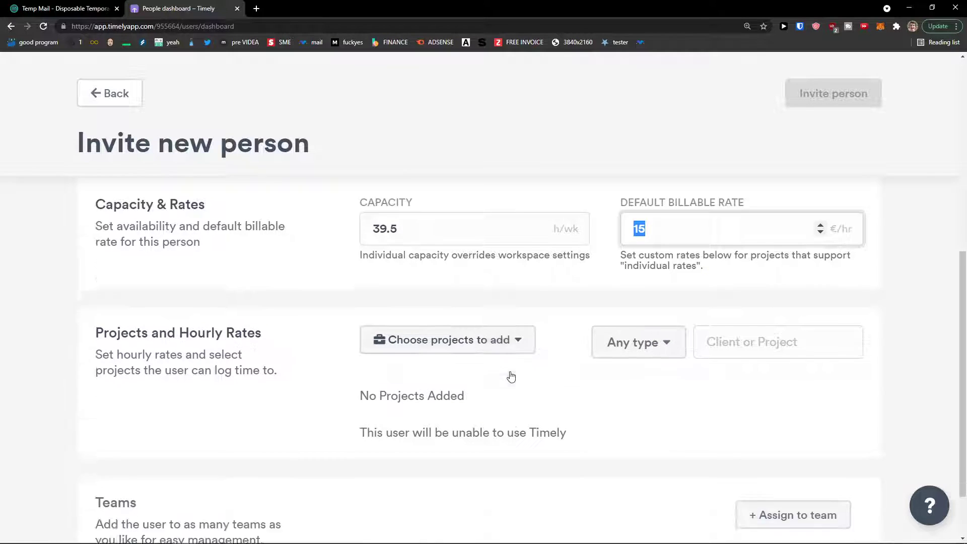
scroll(517, 364, "up", 1)
left_click(472, 327)
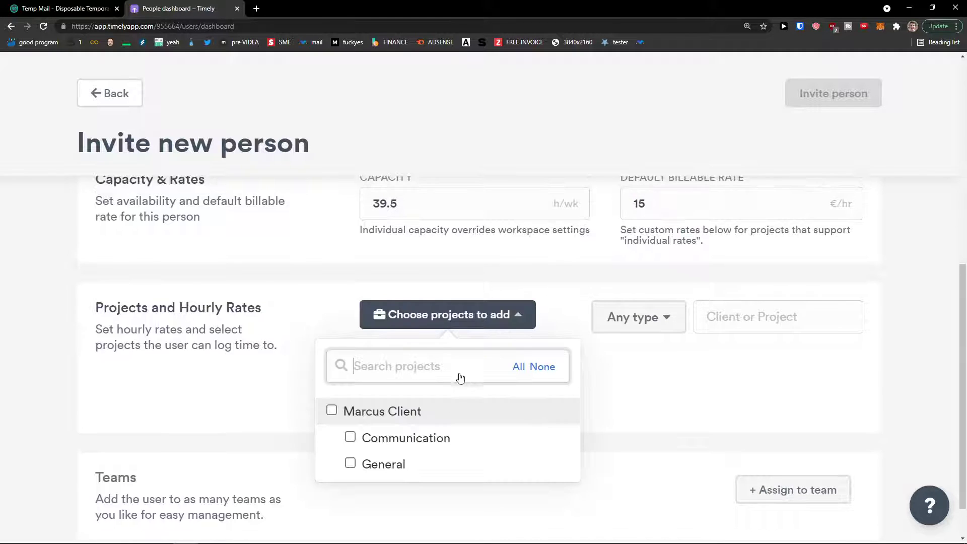
left_click(432, 416)
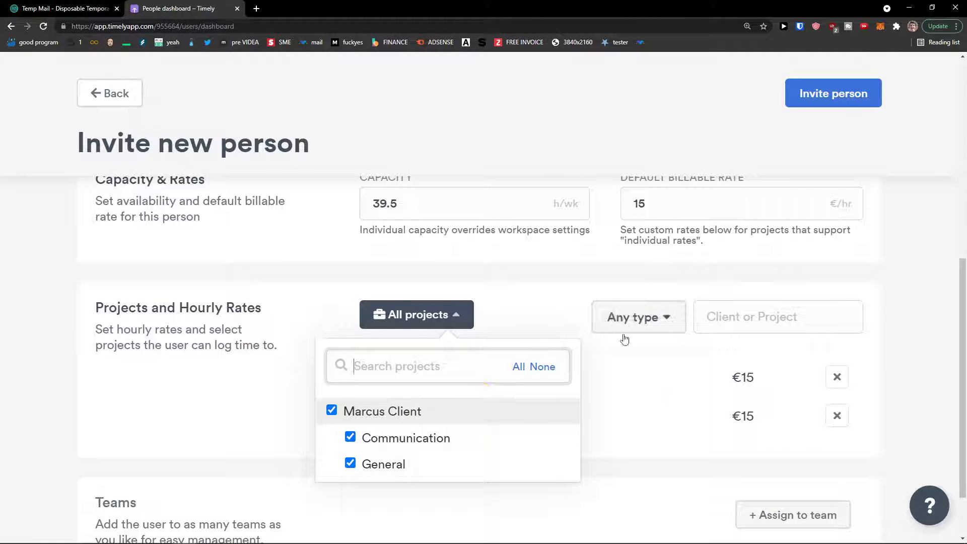
left_click(545, 302)
Check the rate type filter (non-billable, then any) and send the invitation.
left_click(640, 322)
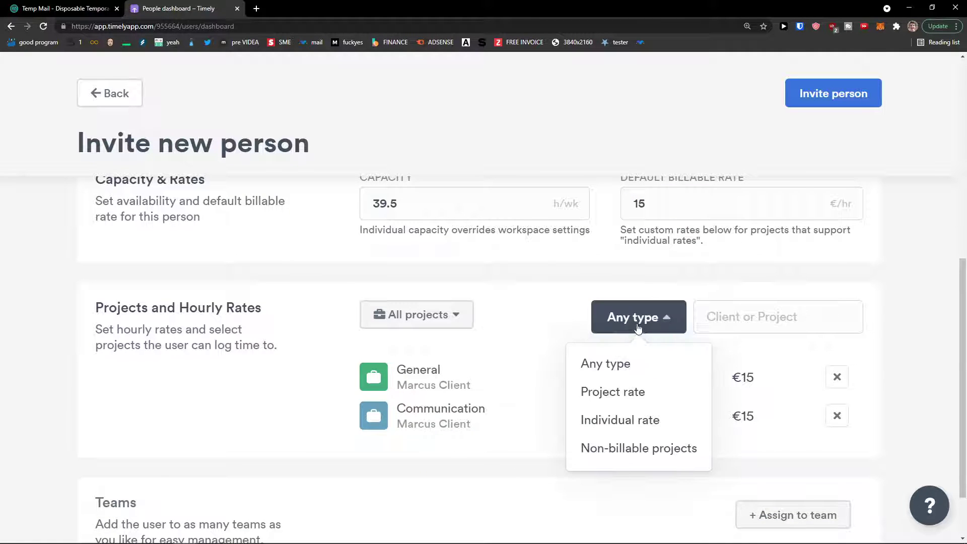
left_click(638, 327)
left_click(640, 328)
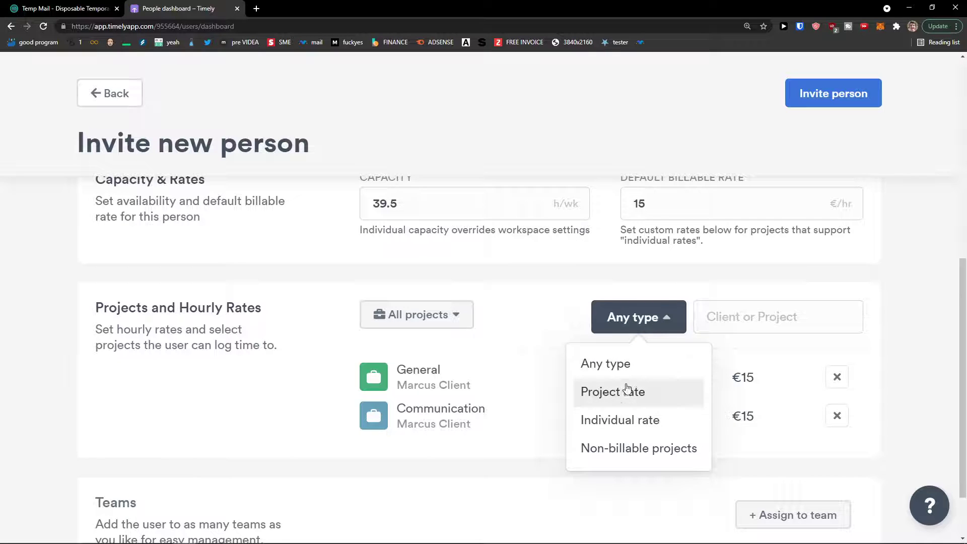
left_click(627, 454)
left_click(628, 328)
left_click(614, 363)
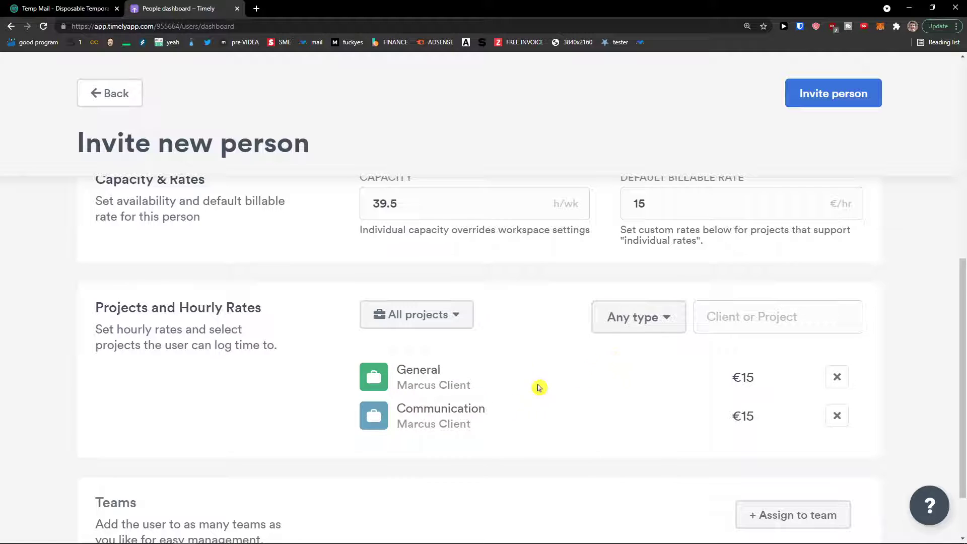
scroll(492, 416, "down", 1)
scroll(481, 391, "up", 1)
scroll(464, 400, "down", 2)
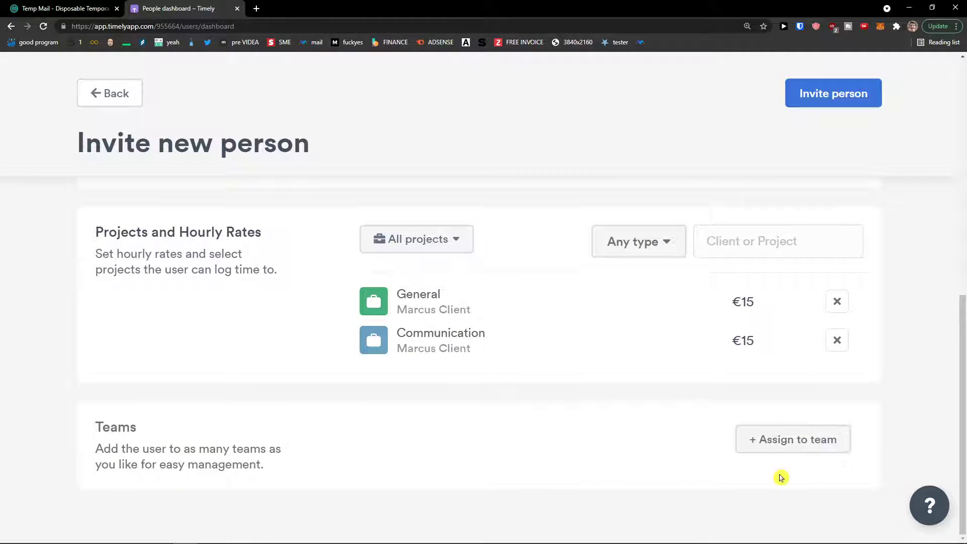
left_click(832, 91)
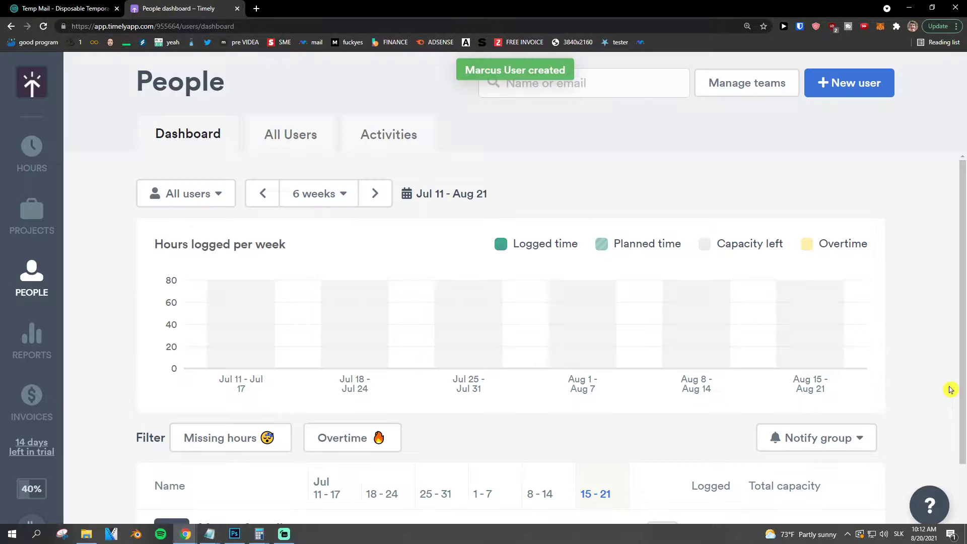
Check the pending invite on the People dashboard, then go to Projects.
scroll(302, 332, "down", 2)
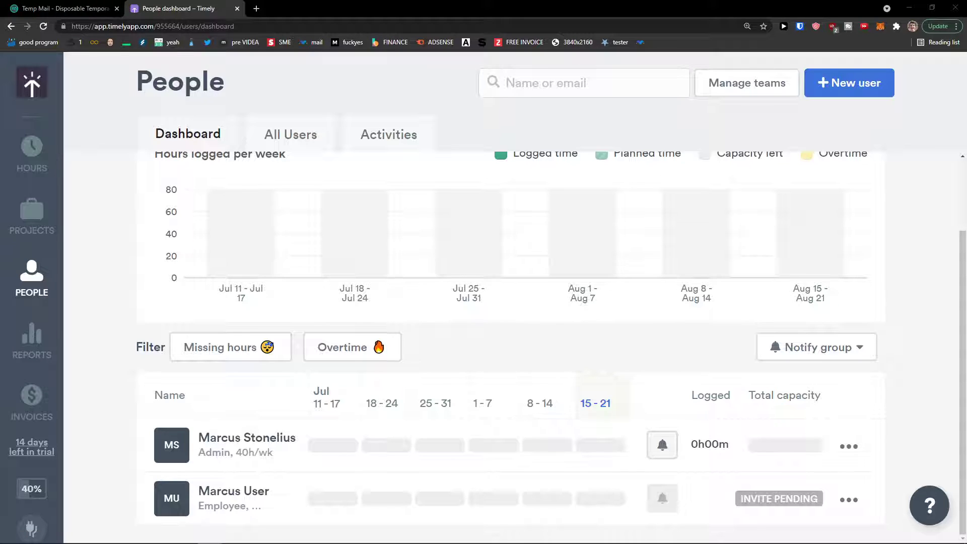
left_click(31, 216)
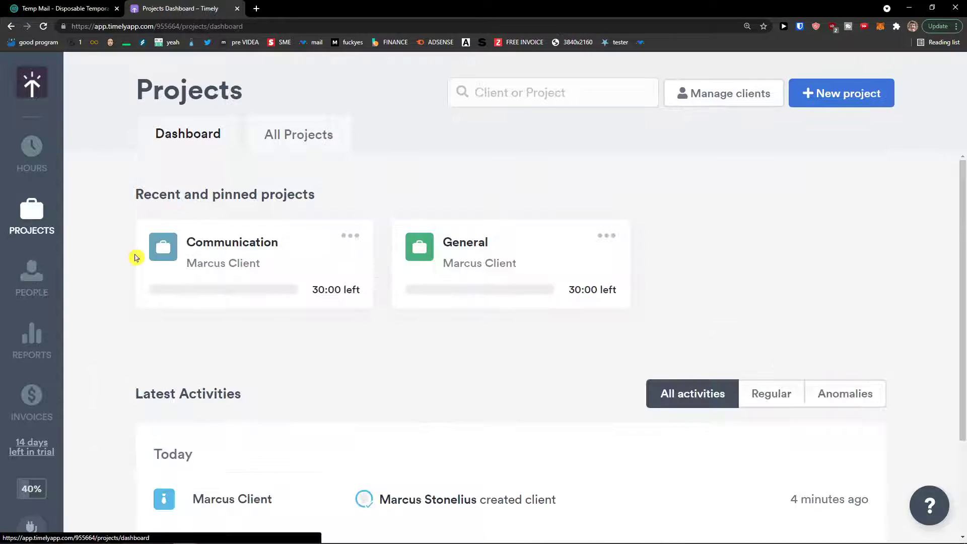
Add a second client from the Projects dashboard's client list and close the list.
scroll(107, 261, "down", 2)
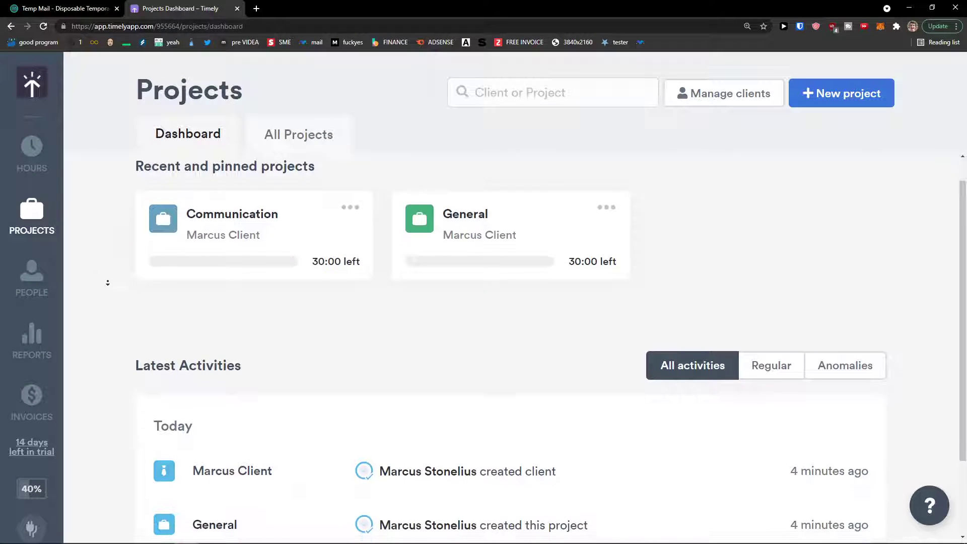
scroll(194, 380, "up", 2)
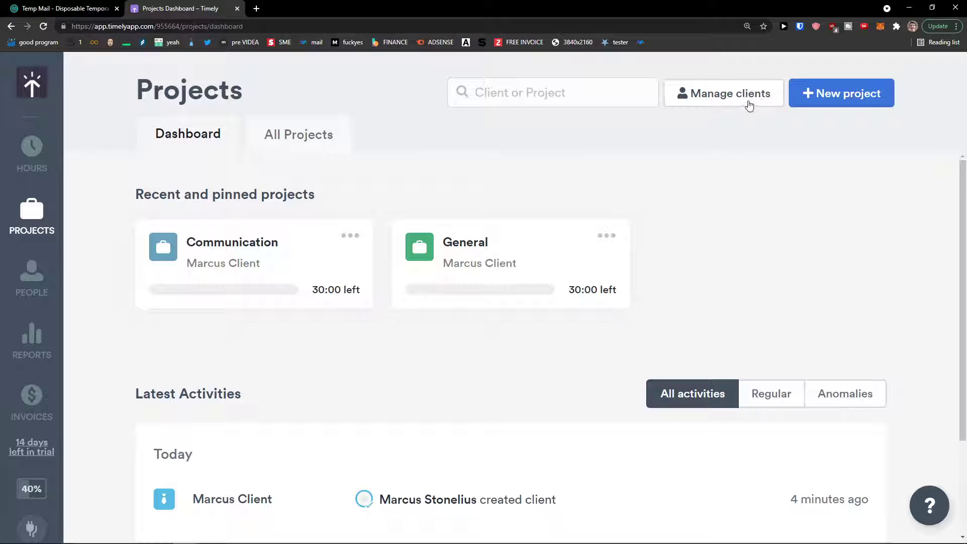
left_click(736, 97)
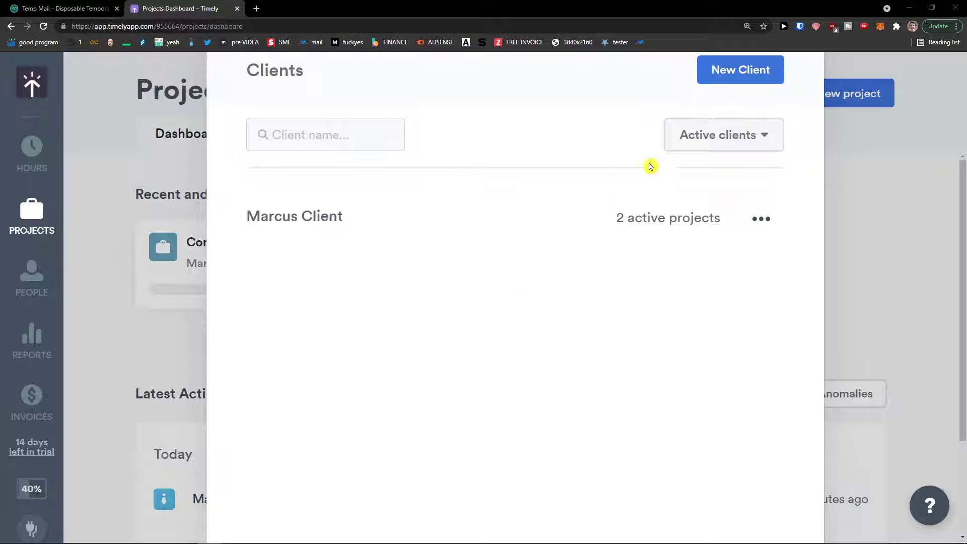
left_click(714, 75)
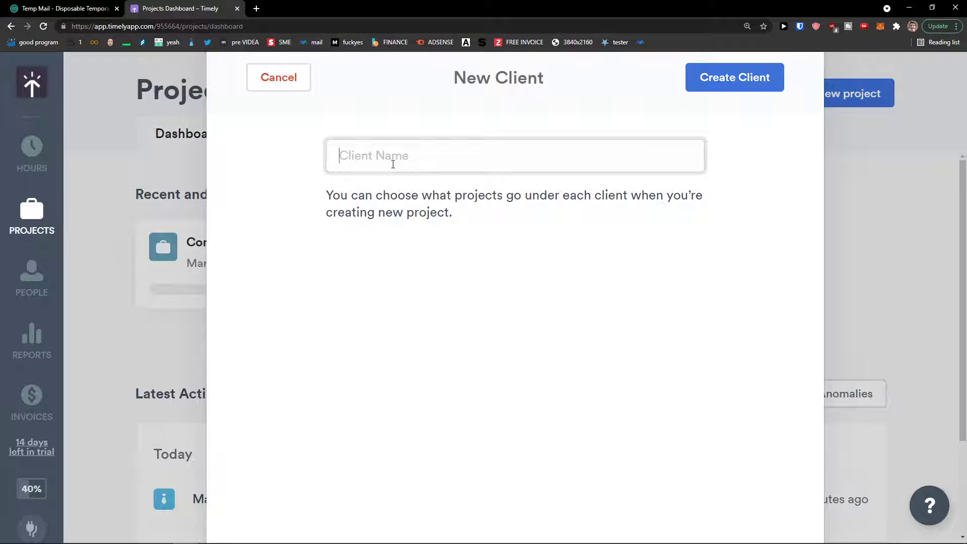
type("Marcus Client 2")
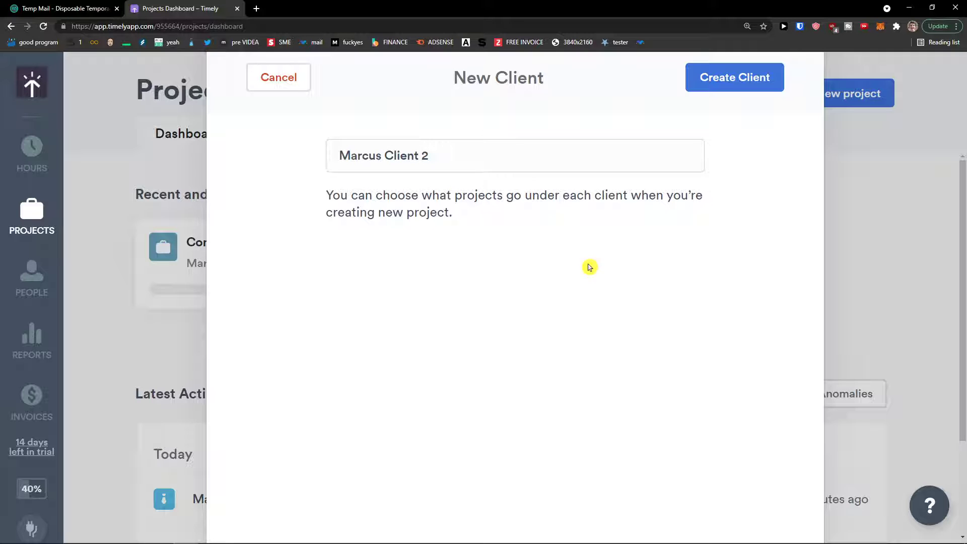
left_click(767, 82)
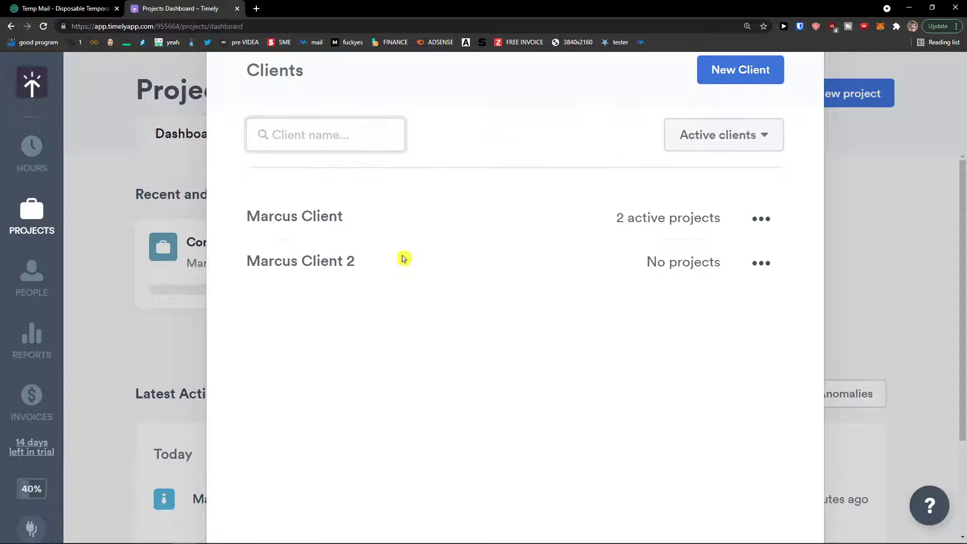
left_click(852, 200)
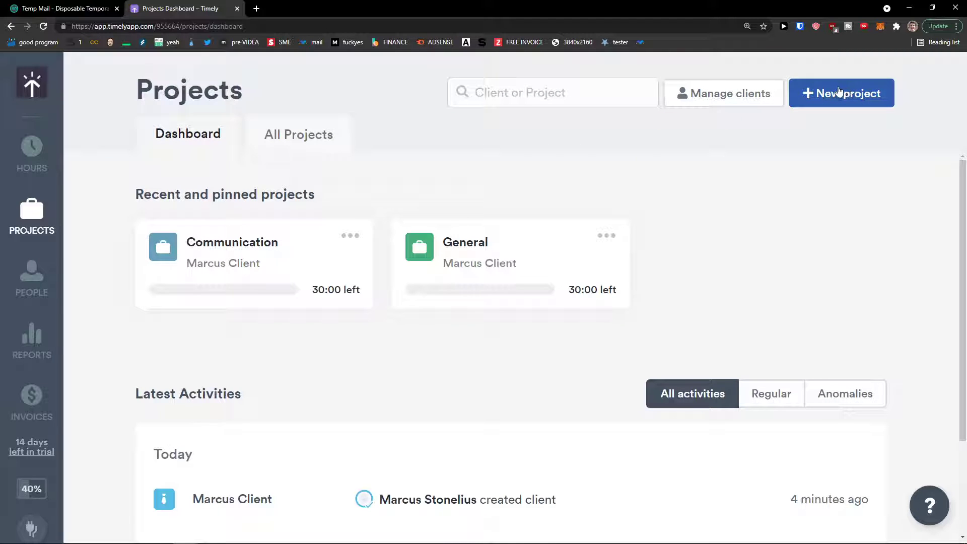
Start a new project named 'Youtube Channel' and pick the red preset colour.
left_click(834, 95)
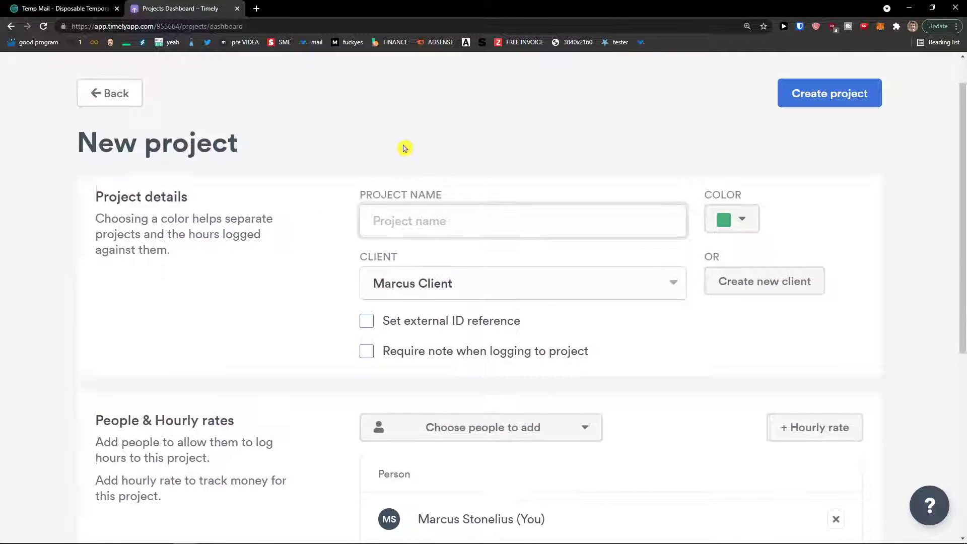
type("Youtube Channel")
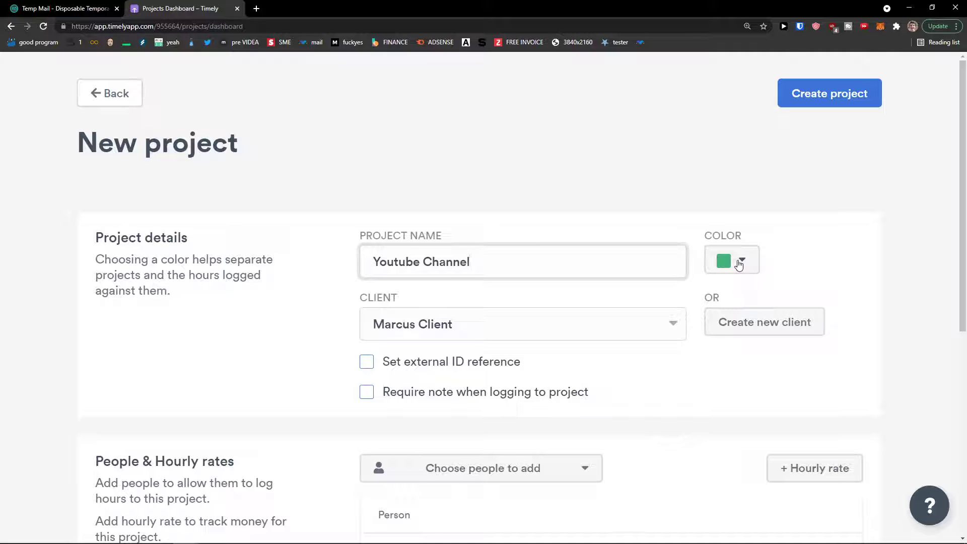
left_click(739, 266)
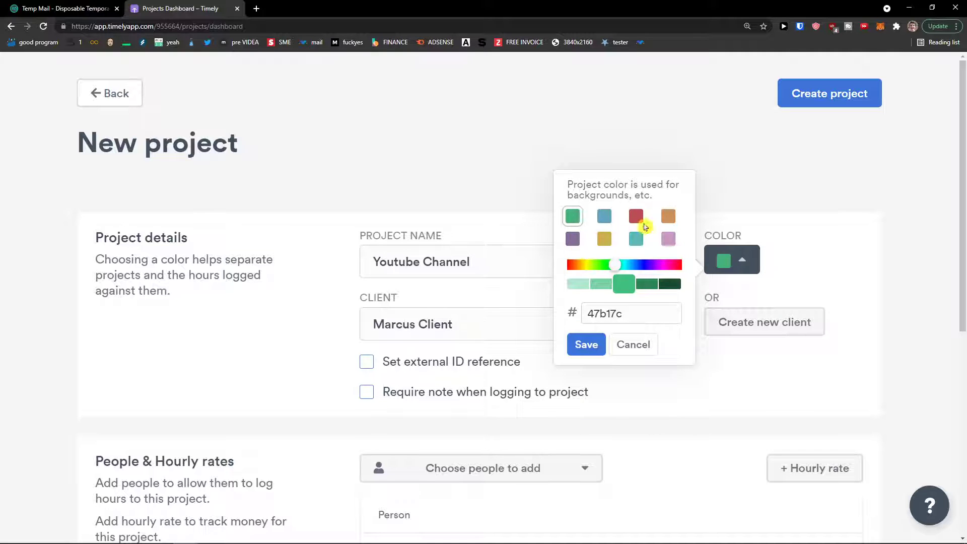
left_click(636, 217)
Try other hues and shades, then settle on the red preset (bd4c4f) as the colour.
left_click(655, 265)
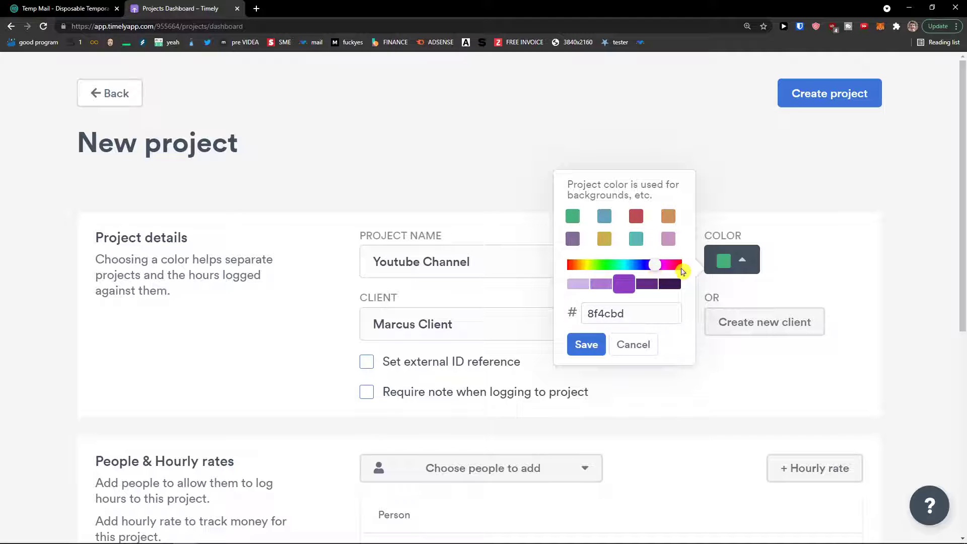
left_click(570, 266)
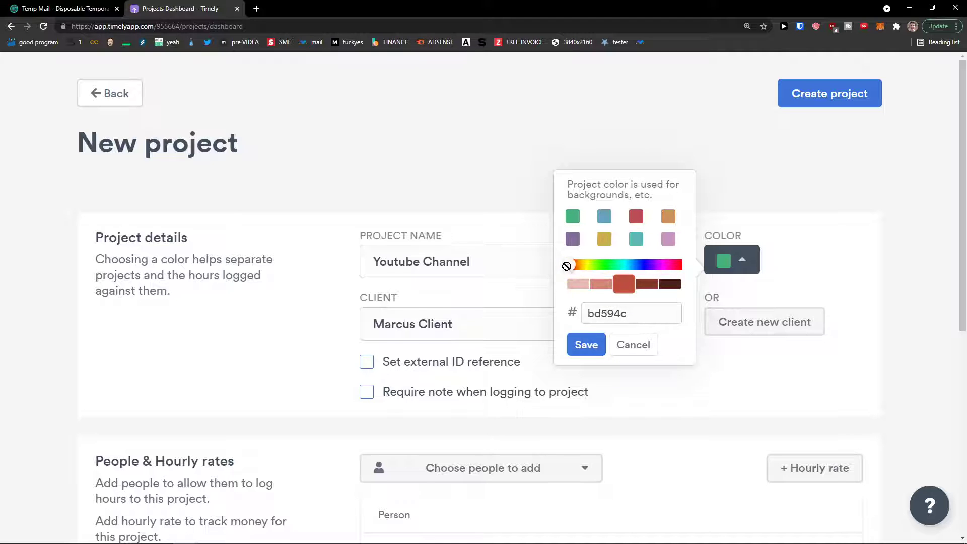
left_click_drag(567, 266, 572, 268)
left_click(627, 288)
left_click(647, 285)
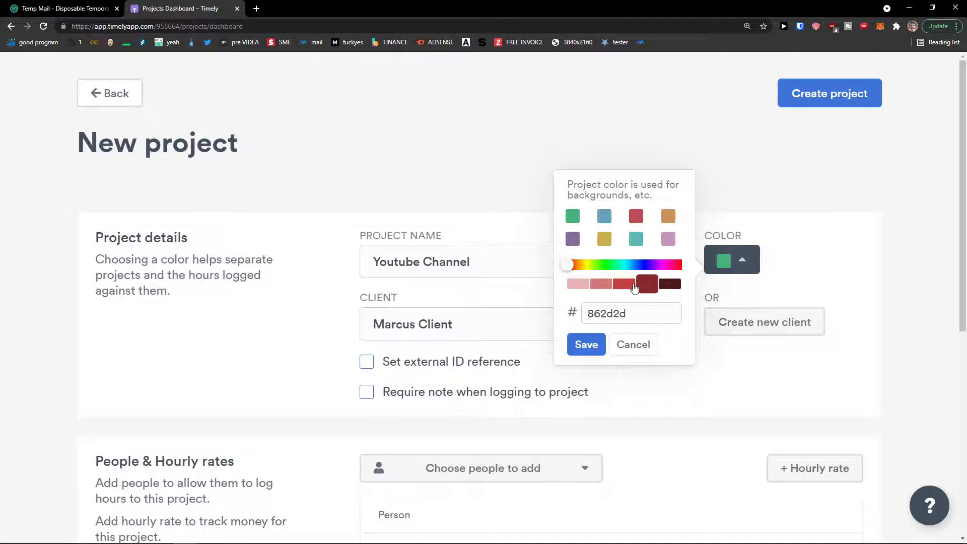
left_click(615, 285)
mouse_move(569, 265)
left_mouse_down()
mouse_move(586, 267)
mouse_move(566, 266)
left_mouse_up()
left_click_drag(676, 267, 681, 266)
left_click(635, 220)
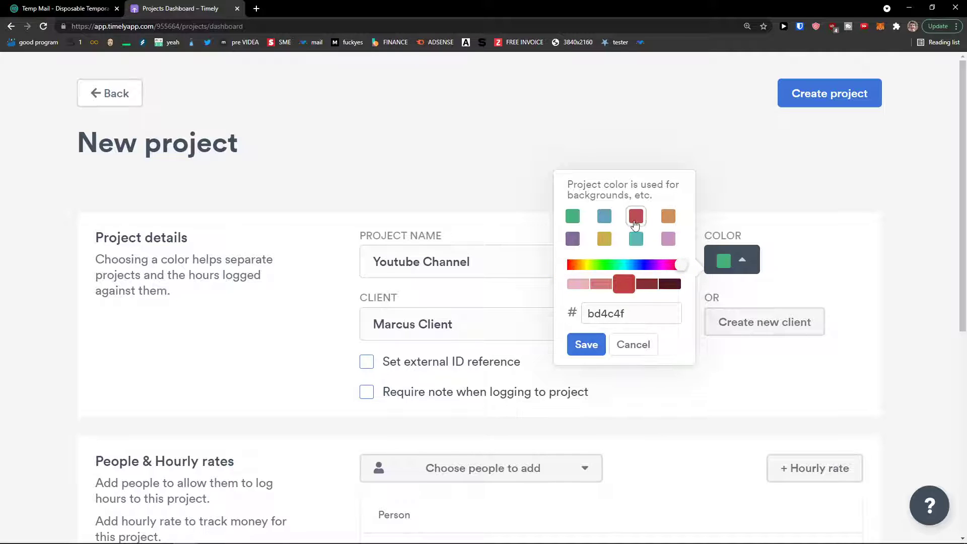
left_click(586, 346)
scroll(689, 360, "down", 1)
Assign the Youtube Channel project to the second client.
left_click(561, 282)
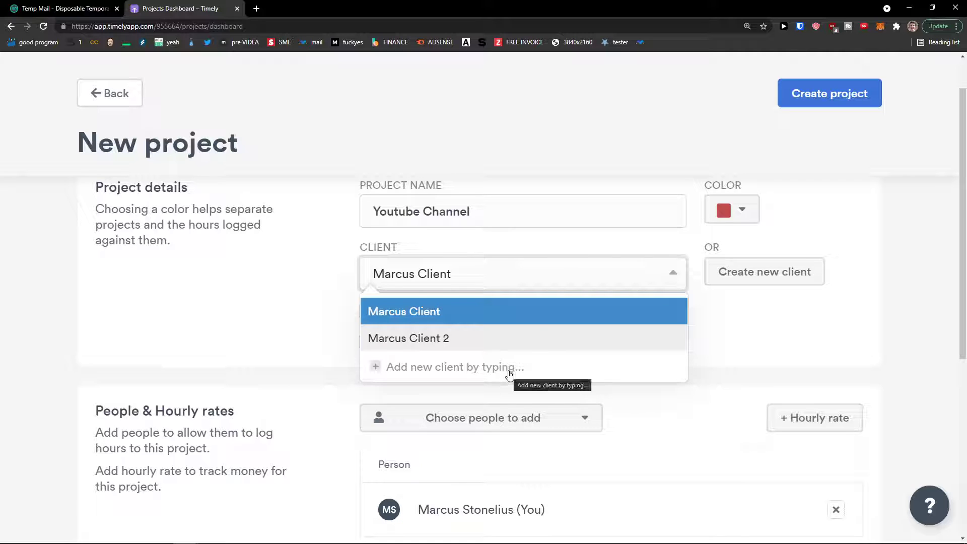
left_click(515, 347)
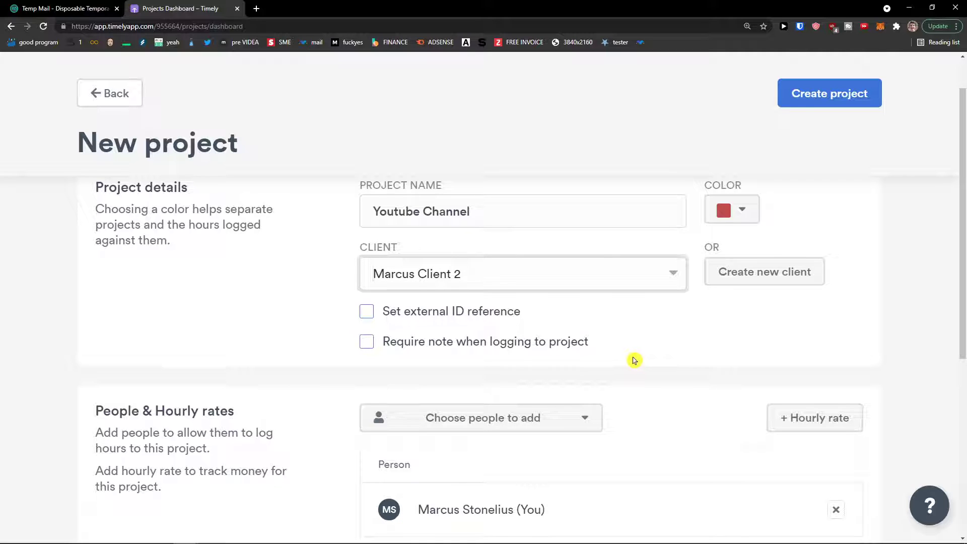
left_click(542, 348)
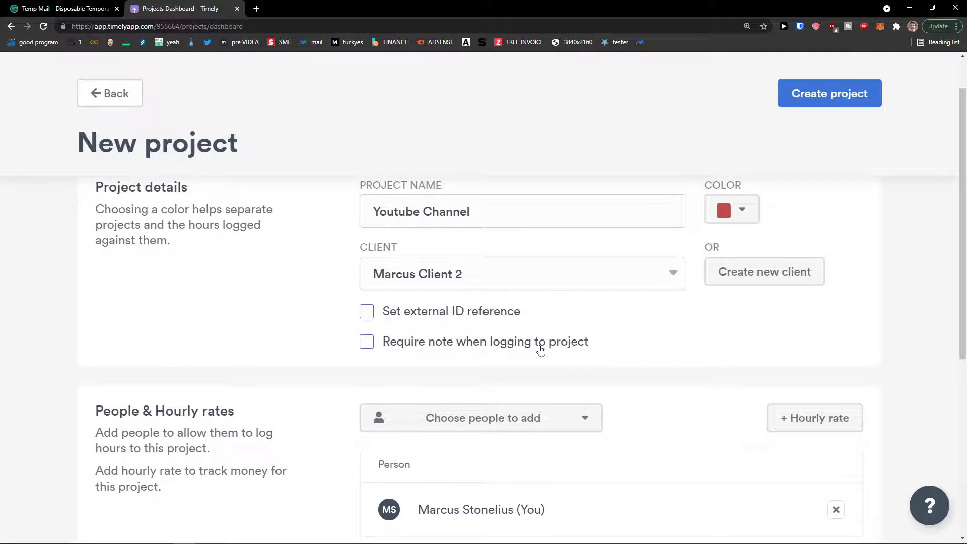
scroll(544, 345, "down", 2)
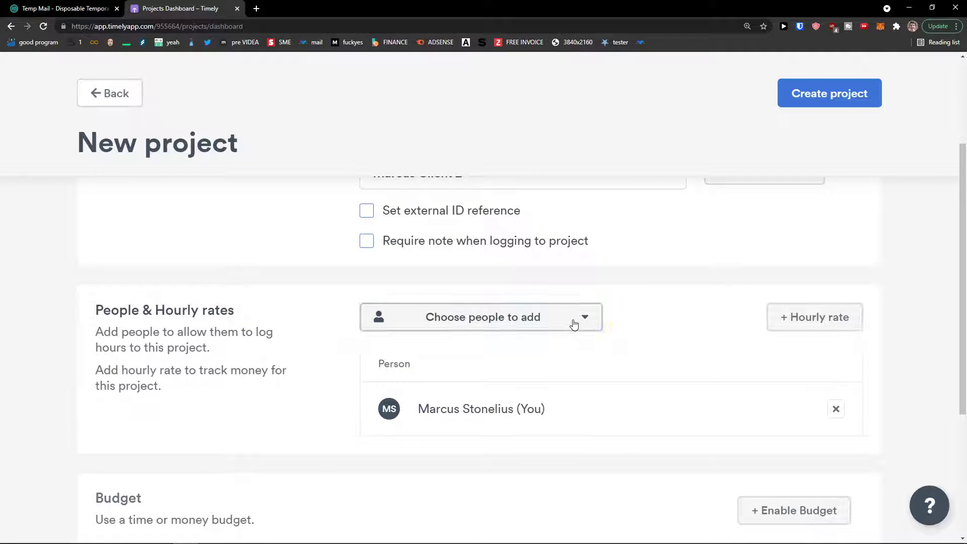
Add then remove the other workspace user, leaving only yourself as project member.
left_click(573, 324)
left_click(475, 435)
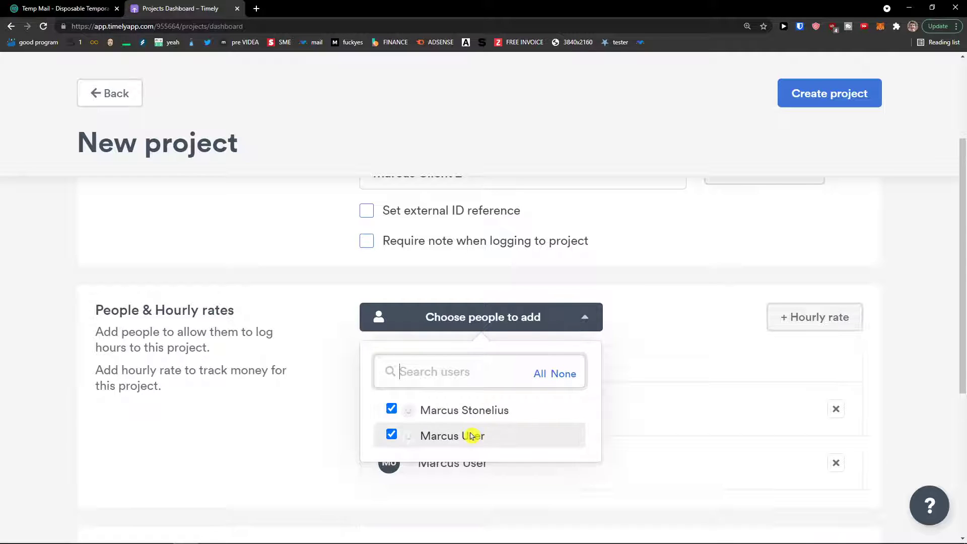
left_click(323, 414)
scroll(324, 414, "down", 1)
left_click(417, 276)
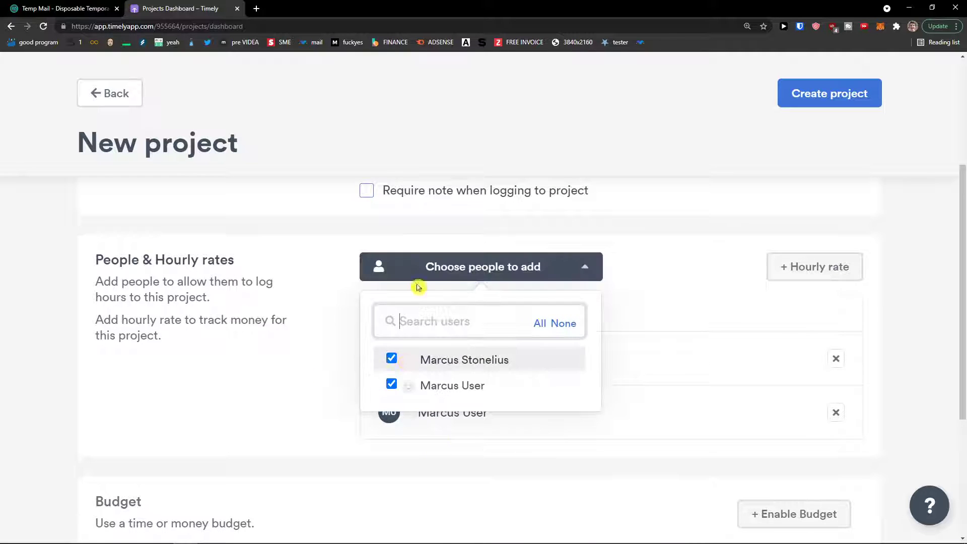
left_click(392, 385)
left_click(301, 372)
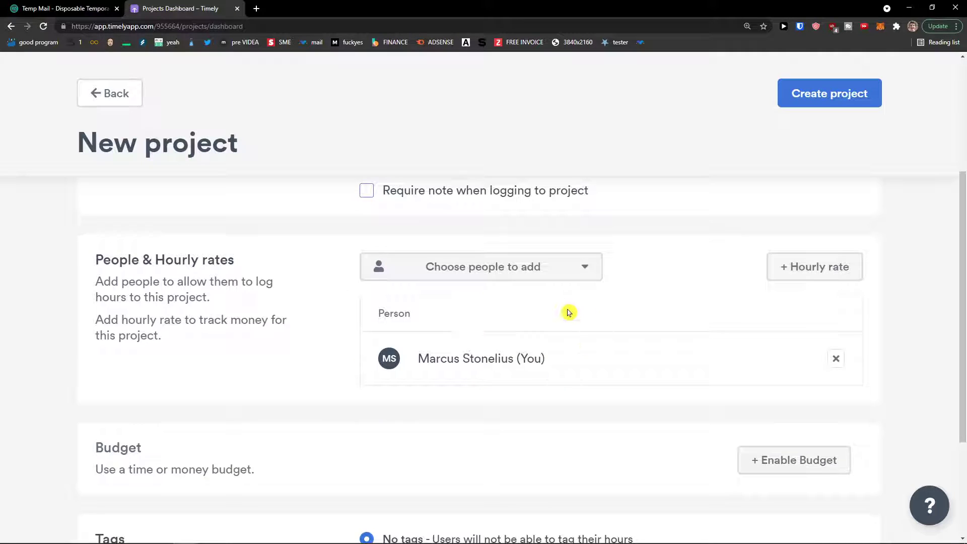
Add a €25 hourly rate to the project, set to Same for everyone.
left_click(837, 267)
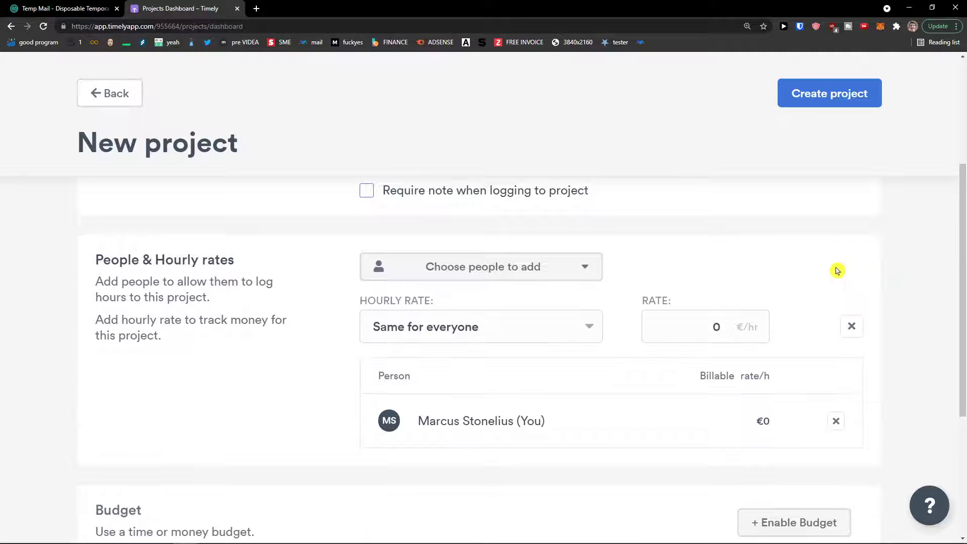
left_click(524, 325)
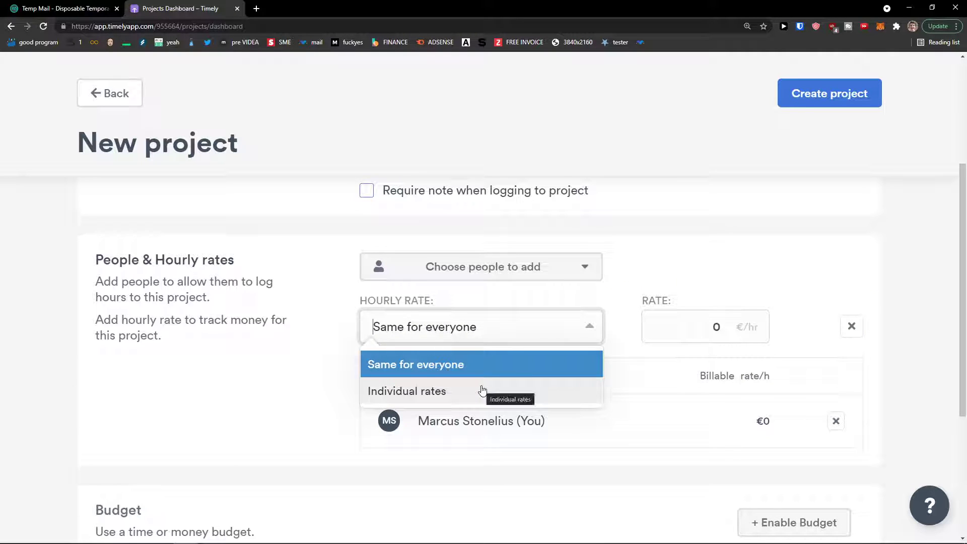
left_click(485, 392)
left_click(493, 327)
left_click(464, 362)
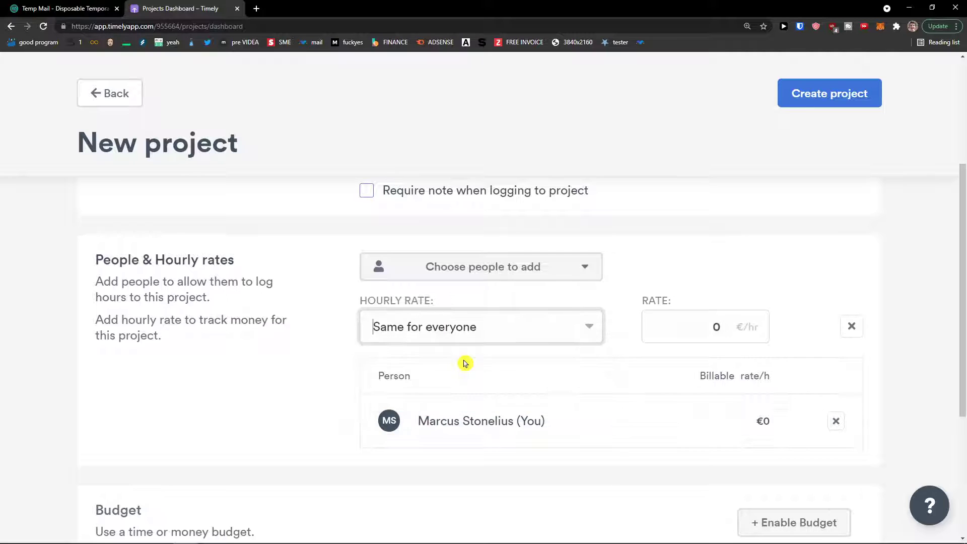
left_click(677, 324)
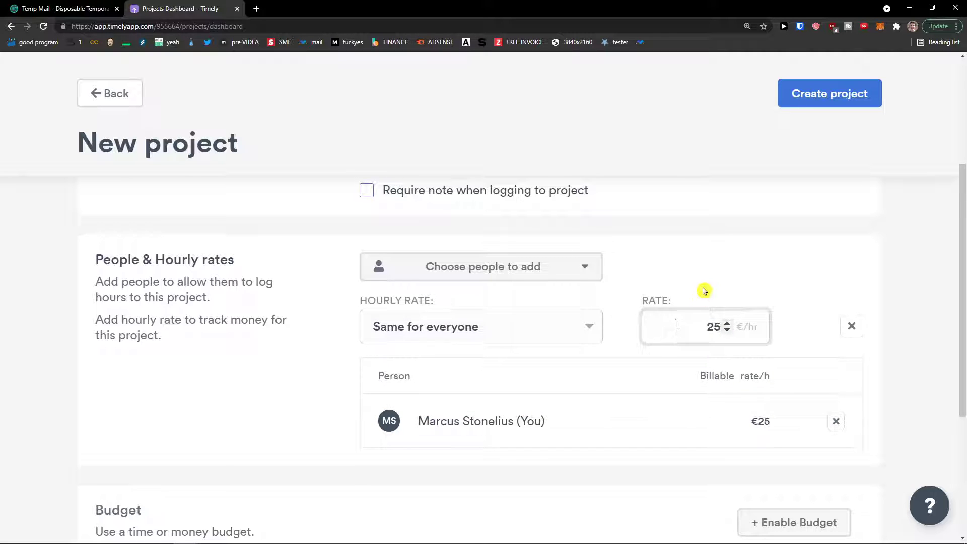
left_click(533, 320)
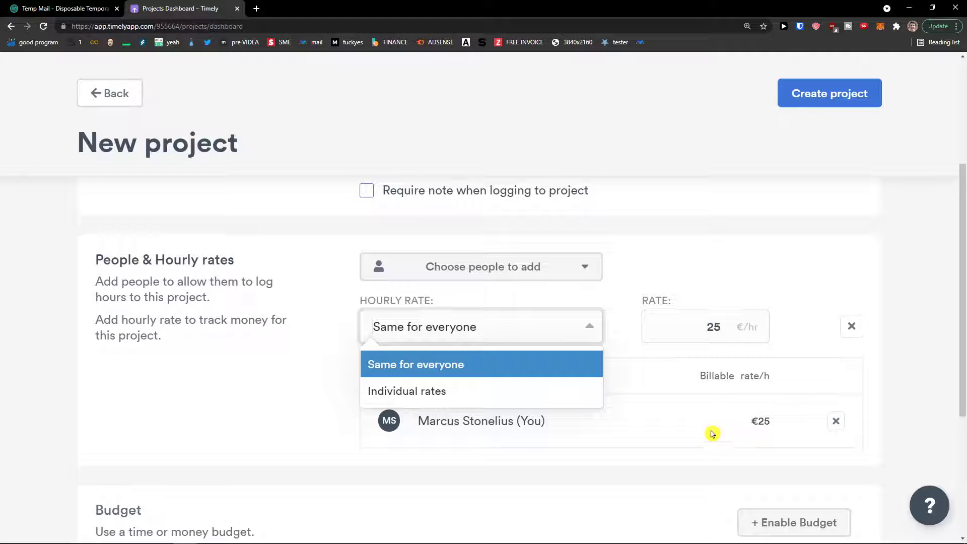
left_click(719, 413)
scroll(741, 414, "down", 3)
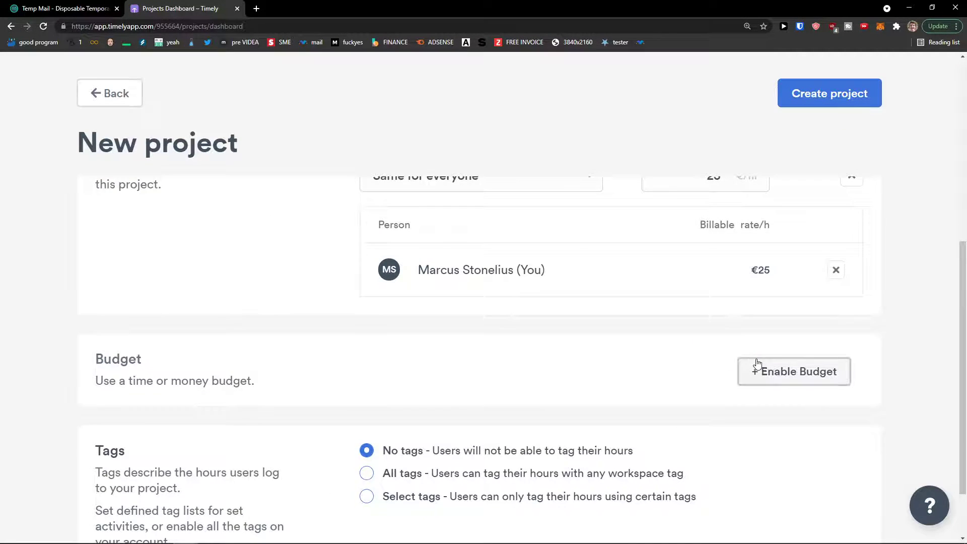
left_click(755, 363)
scroll(524, 369, "down", 1)
left_click(505, 333)
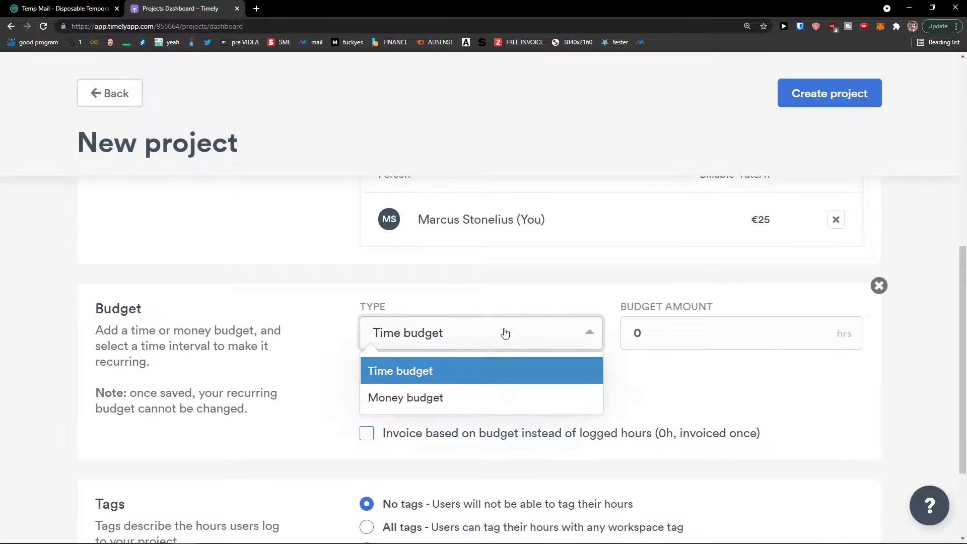
left_click(687, 406)
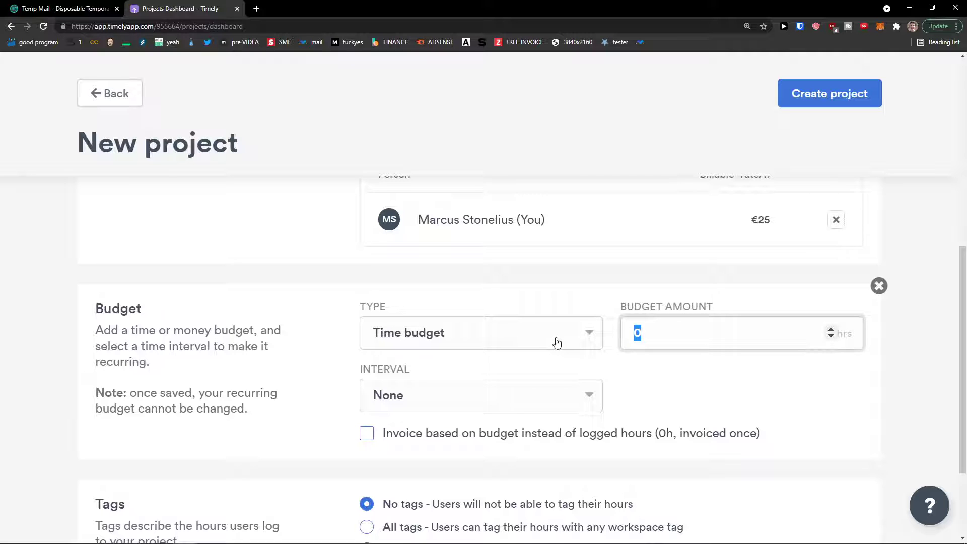
type("20")
left_click(531, 344)
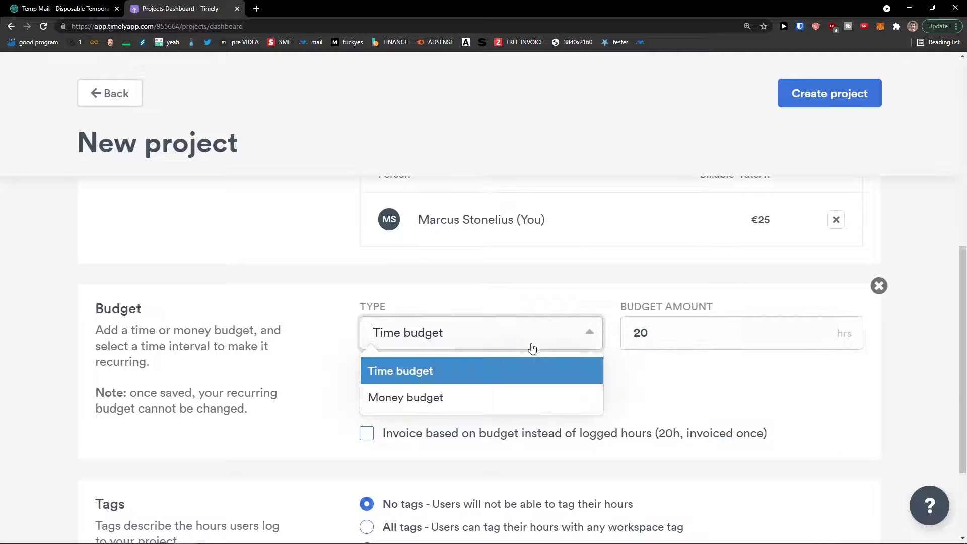
left_click(495, 397)
left_click(639, 326)
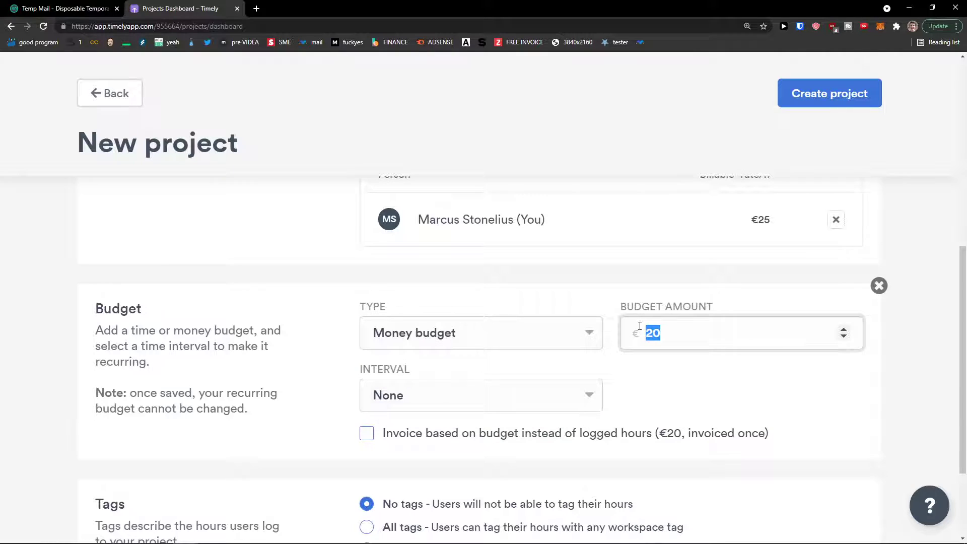
type("250")
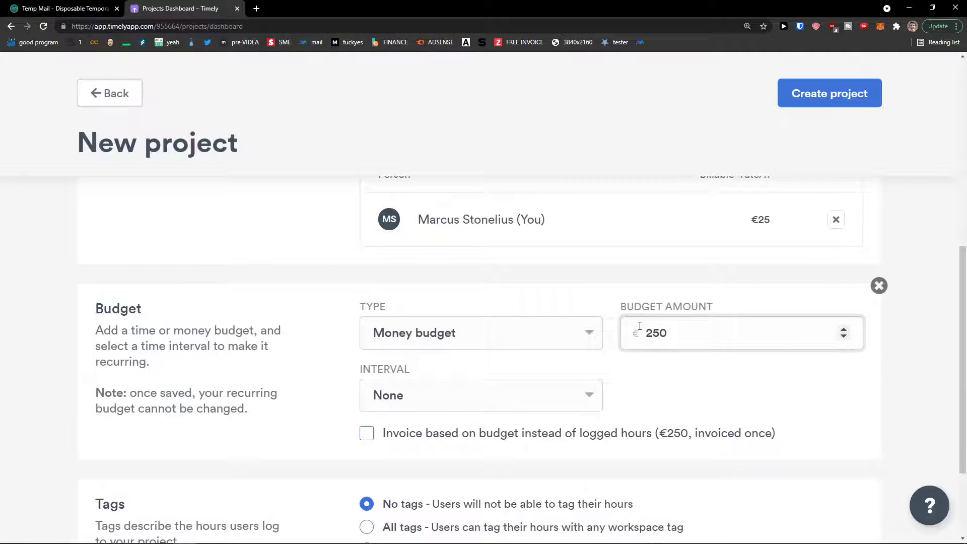
left_click(676, 377)
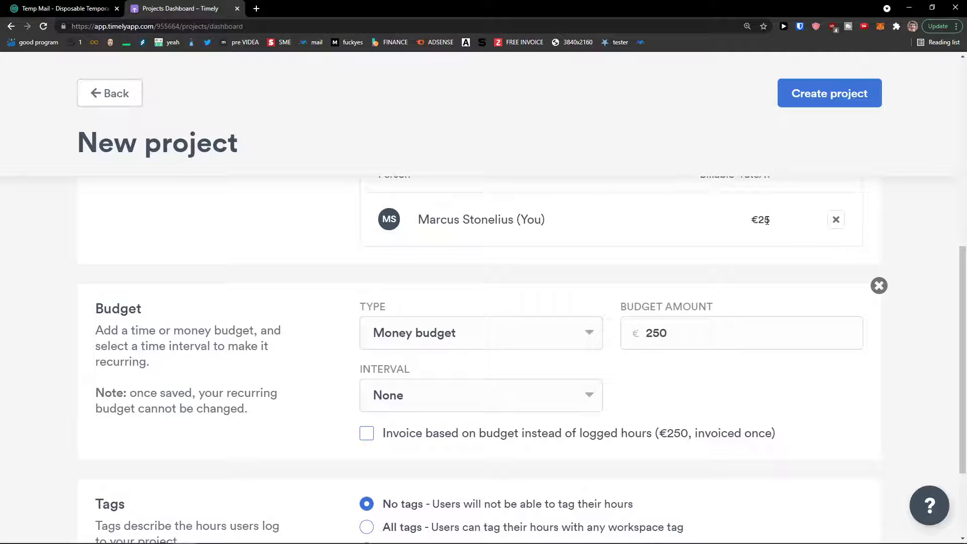
left_click(448, 334)
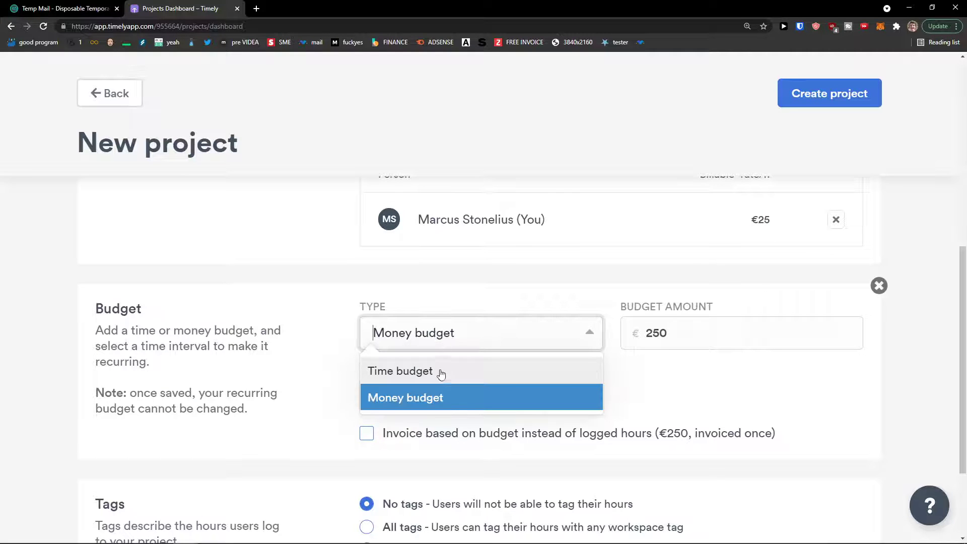
left_click(550, 392)
left_click(498, 403)
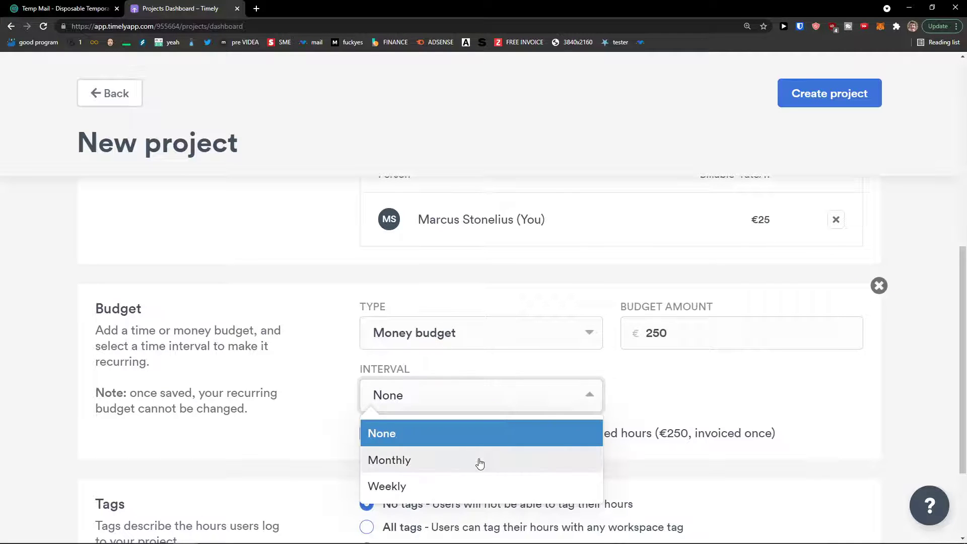
left_click(775, 391)
scroll(755, 398, "down", 1)
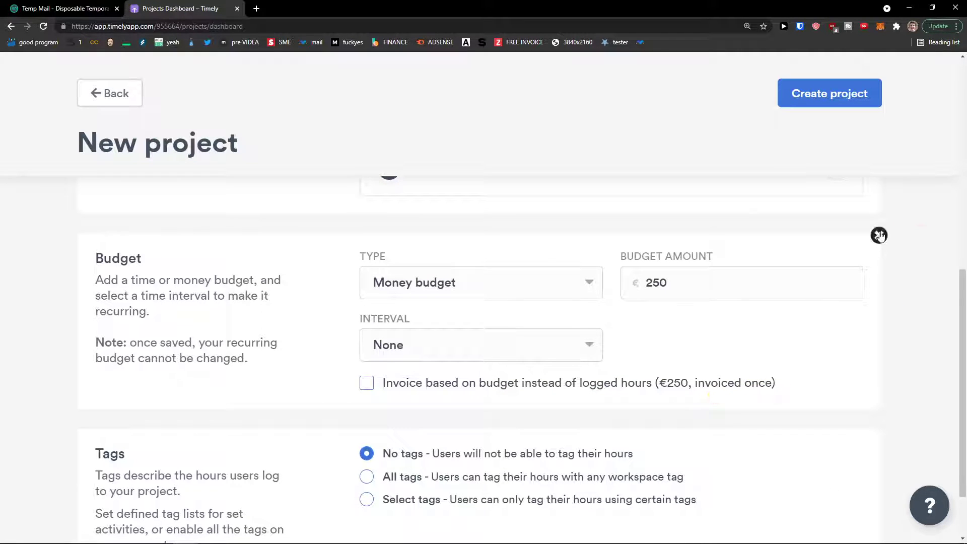
left_click(879, 235)
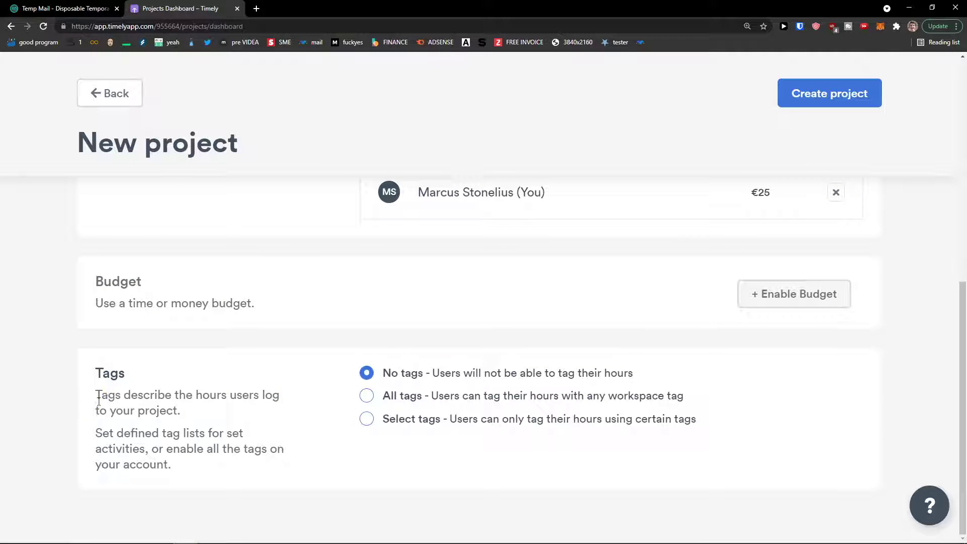
Set the project's Tags option to All tags so any workspace tag can be used.
left_click_drag(98, 400, 208, 418)
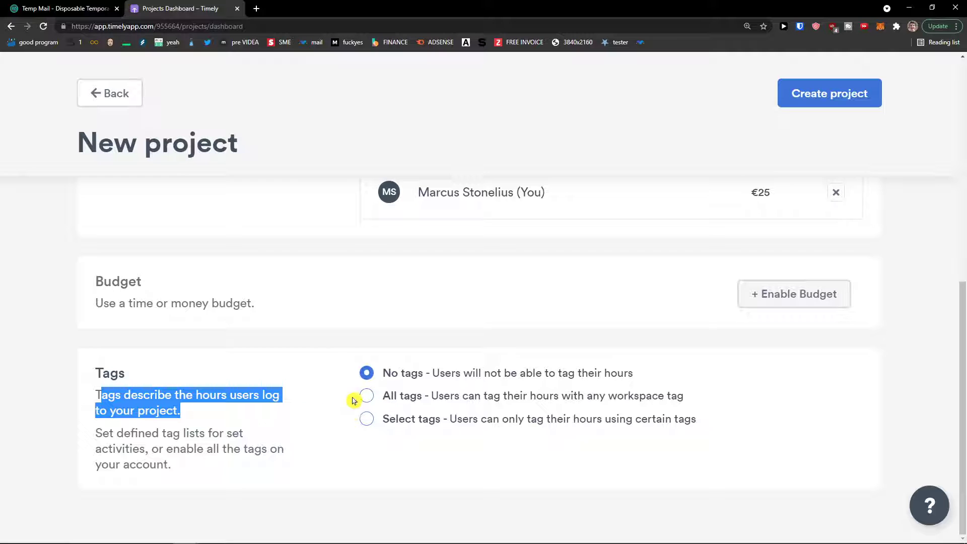
left_click(368, 418)
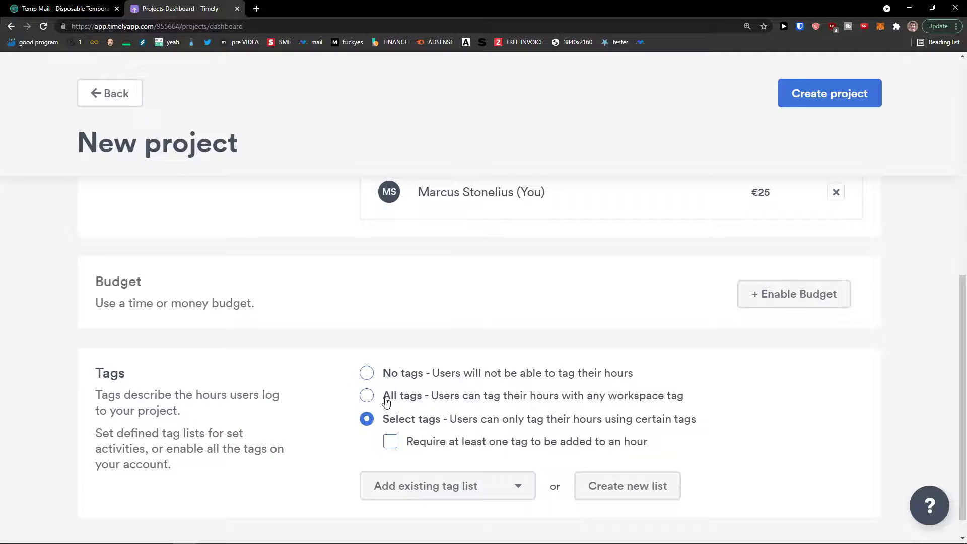
left_click(386, 401)
scroll(369, 410, "down", 2)
scroll(373, 418, "down", 2)
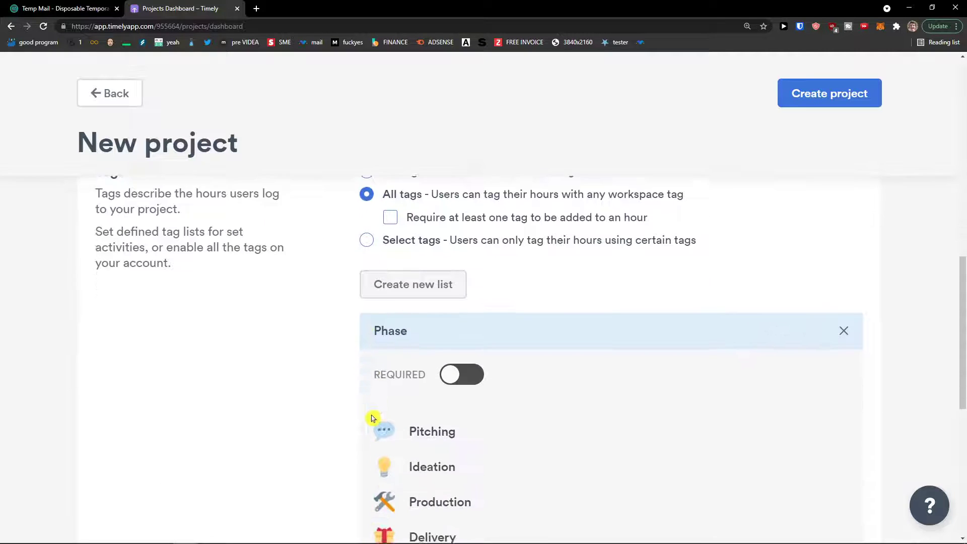
scroll(371, 418, "down", 5)
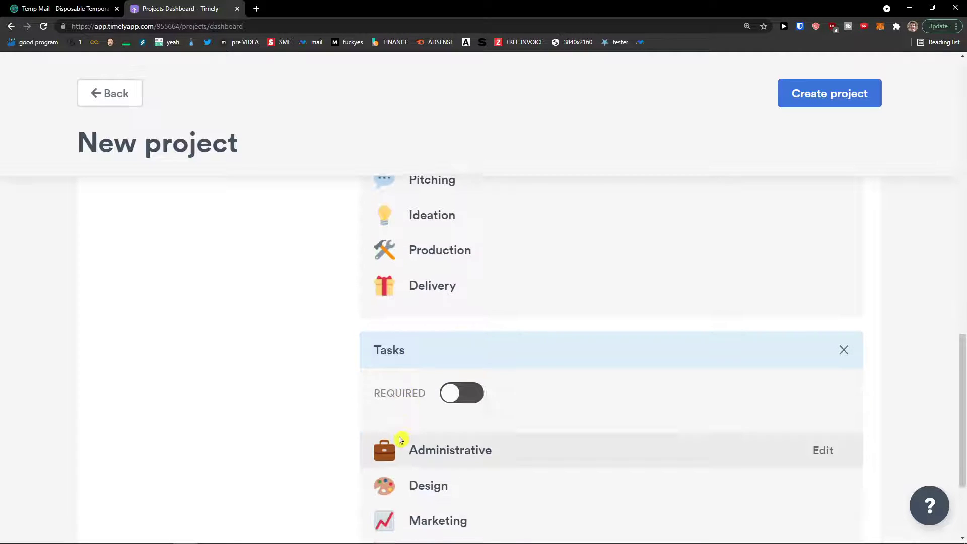
scroll(400, 440, "down", 2)
scroll(400, 441, "up", 8)
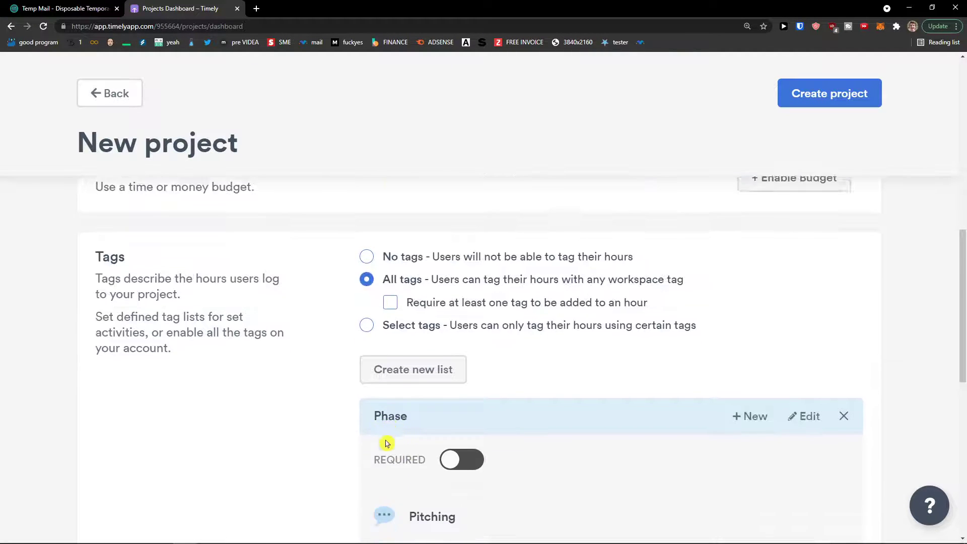
scroll(384, 441, "down", 8)
scroll(382, 436, "up", 5)
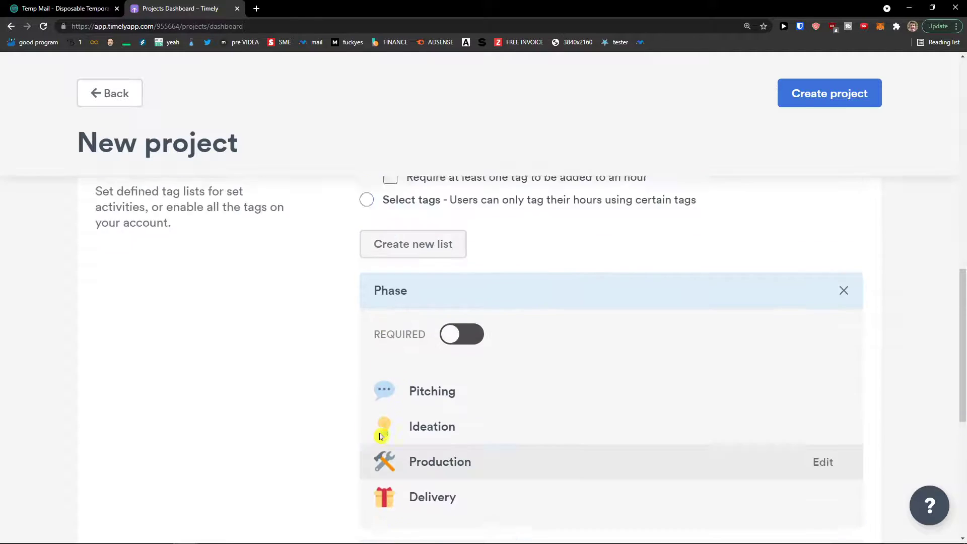
scroll(381, 436, "up", 1)
scroll(376, 436, "down", 8)
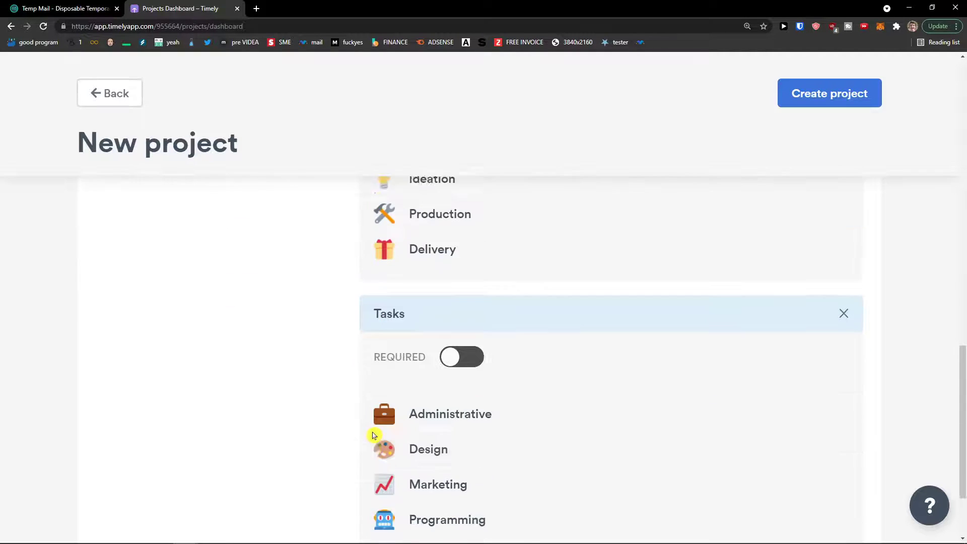
Toggle Tasks Required and create the Youtube Channel project.
left_click(461, 241)
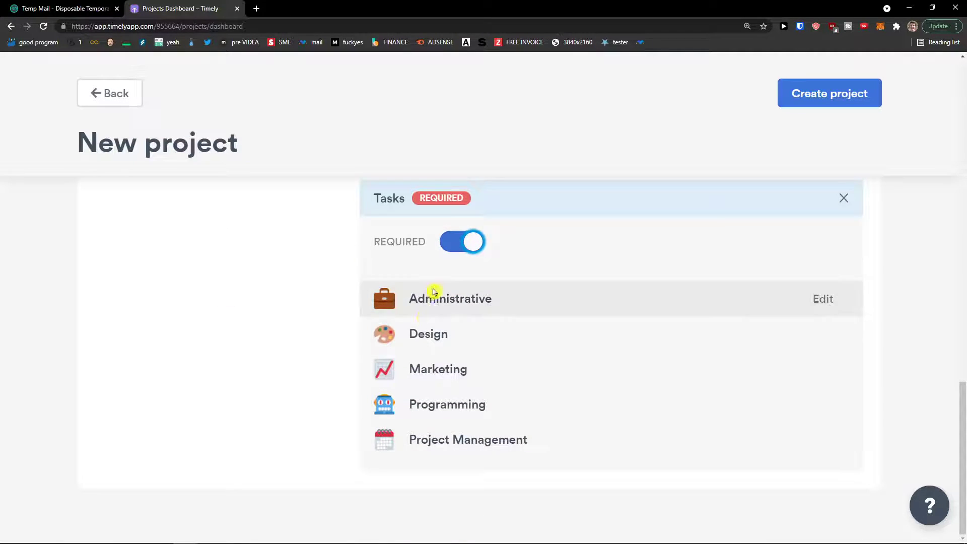
scroll(404, 362, "up", 15)
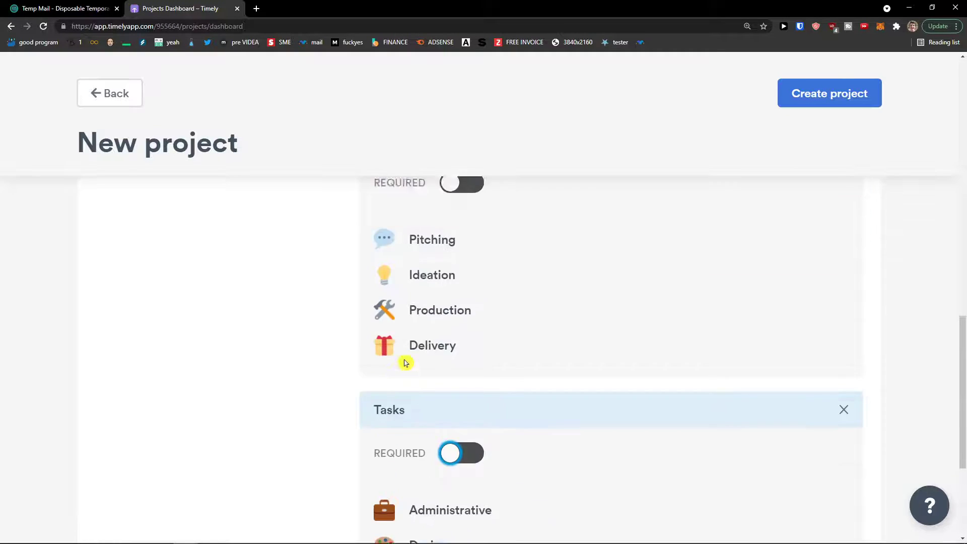
scroll(396, 388, "down", 7)
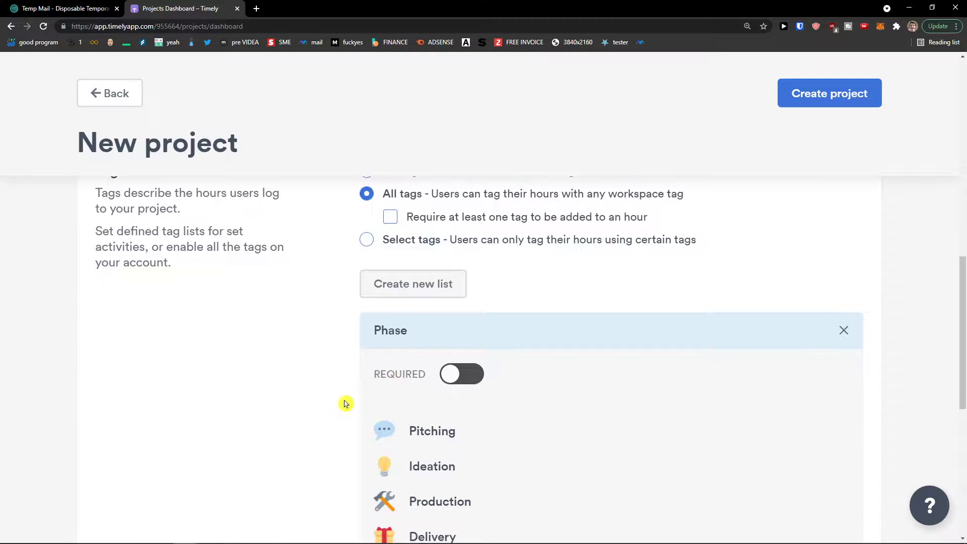
scroll(345, 401, "up", 13)
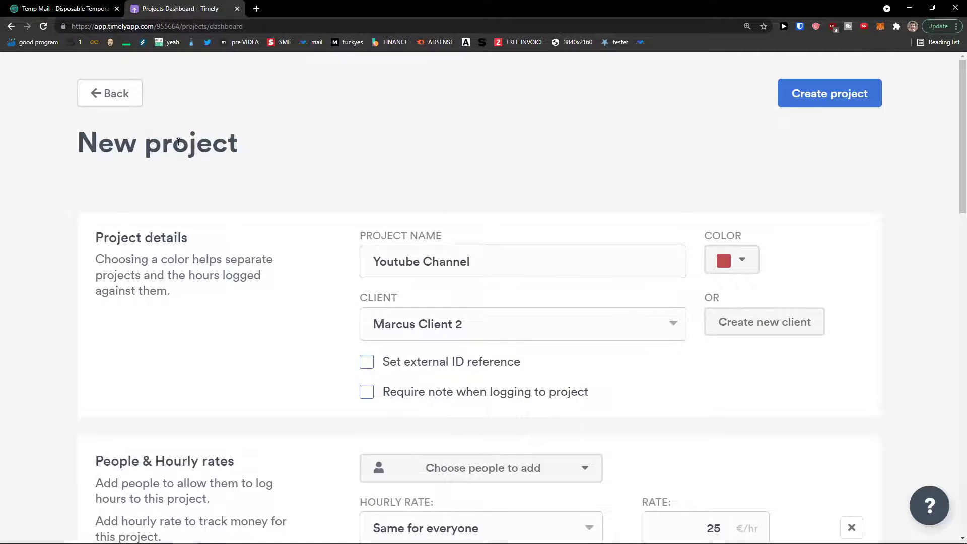
left_click(858, 105)
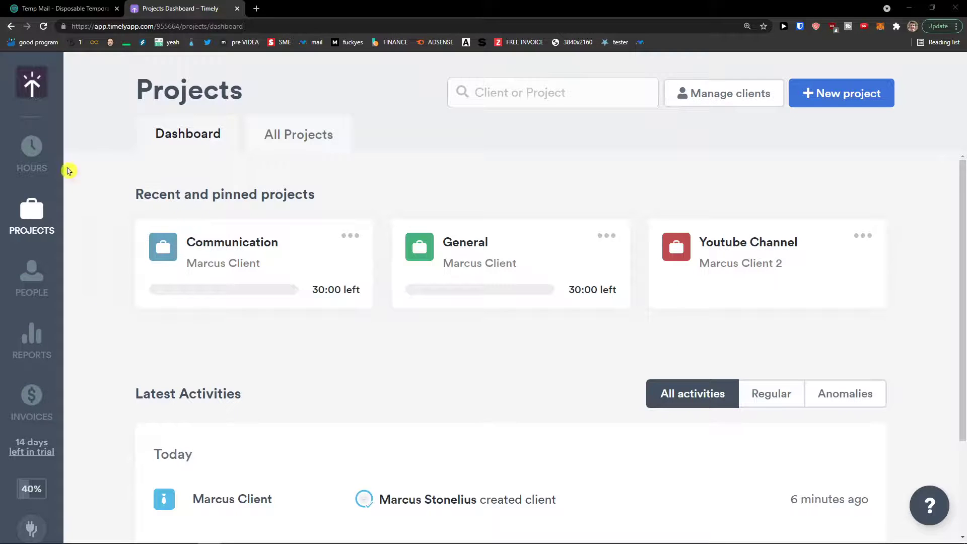
Open the Hours calendar, zoom to 125%, and show the single-day view for Aug 20.
left_click(26, 160)
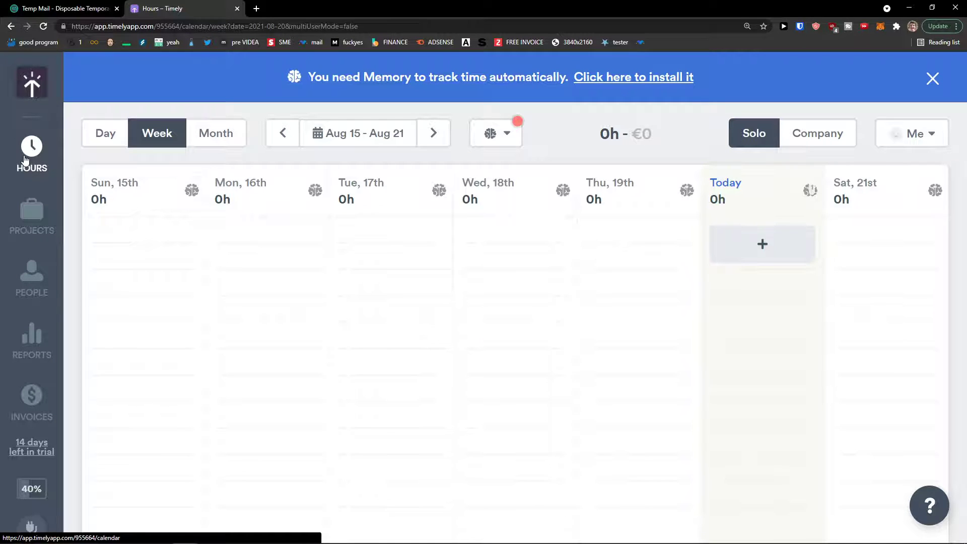
left_click(41, 106)
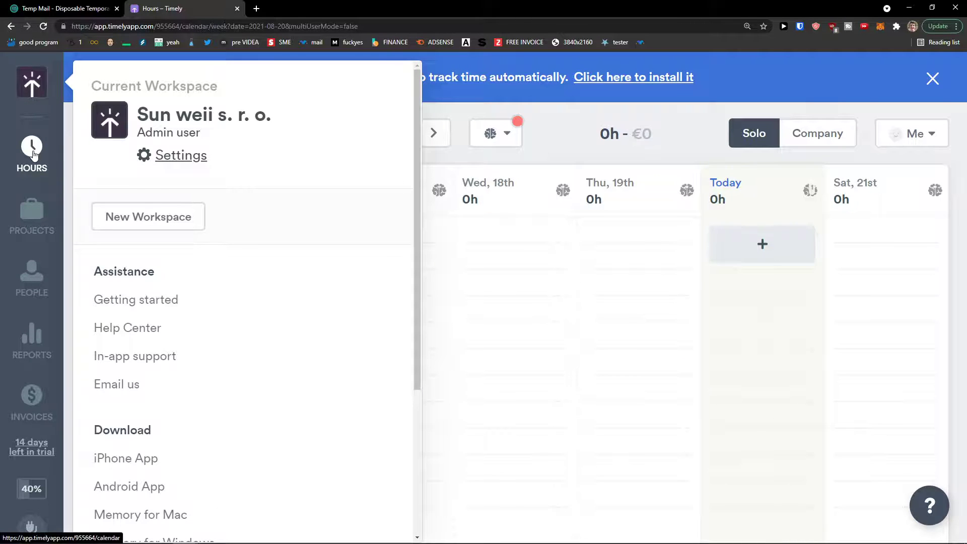
left_click(596, 301)
key("ctrl+minus")
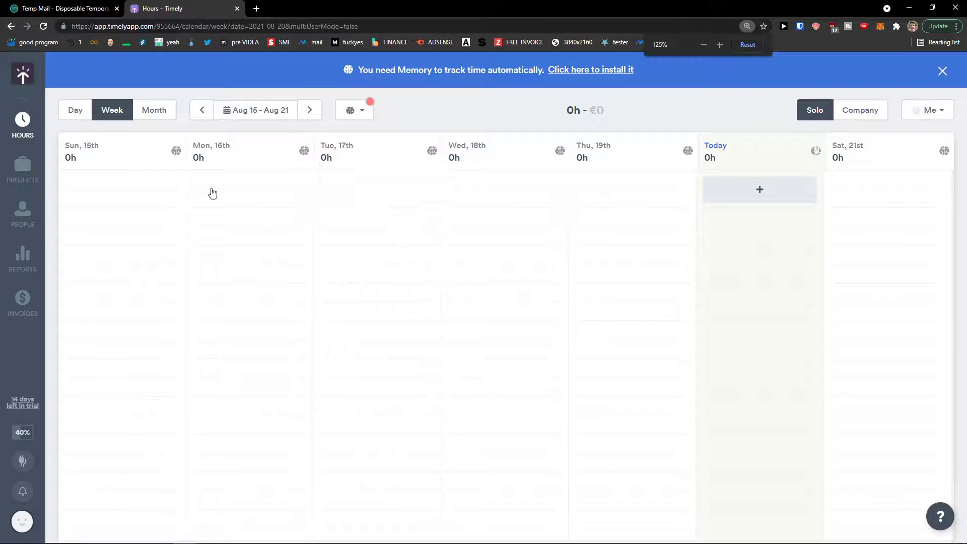
left_click(81, 115)
left_click(121, 112)
left_click(153, 115)
left_click(79, 115)
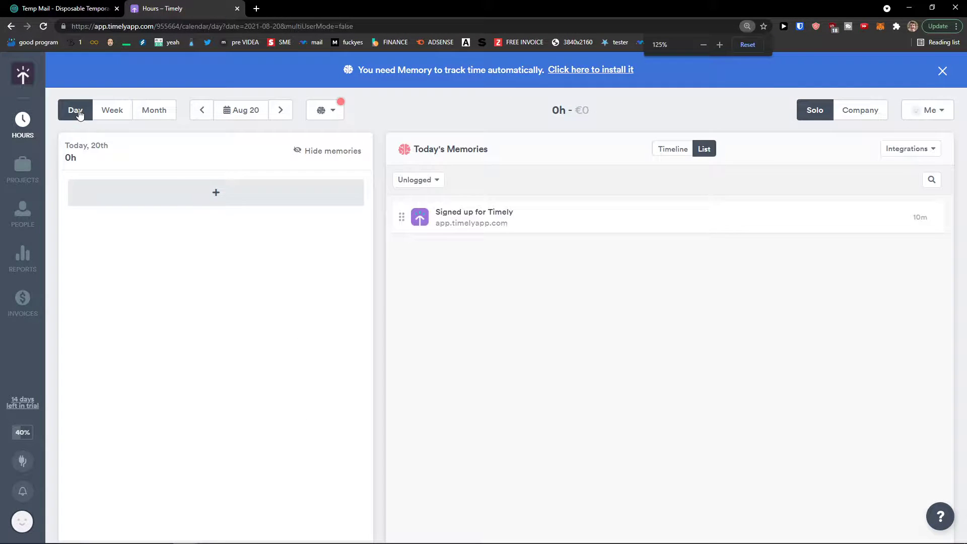
left_click(117, 109)
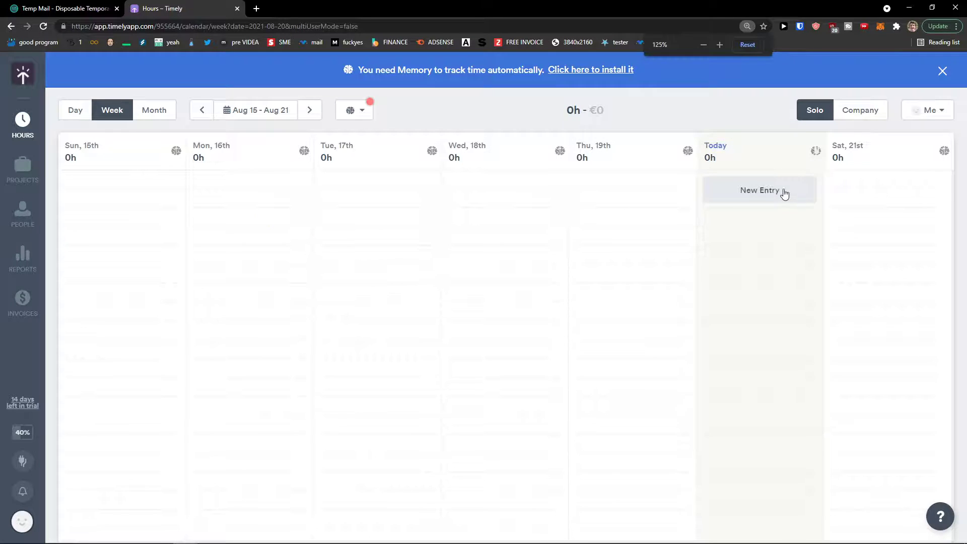
left_click(75, 110)
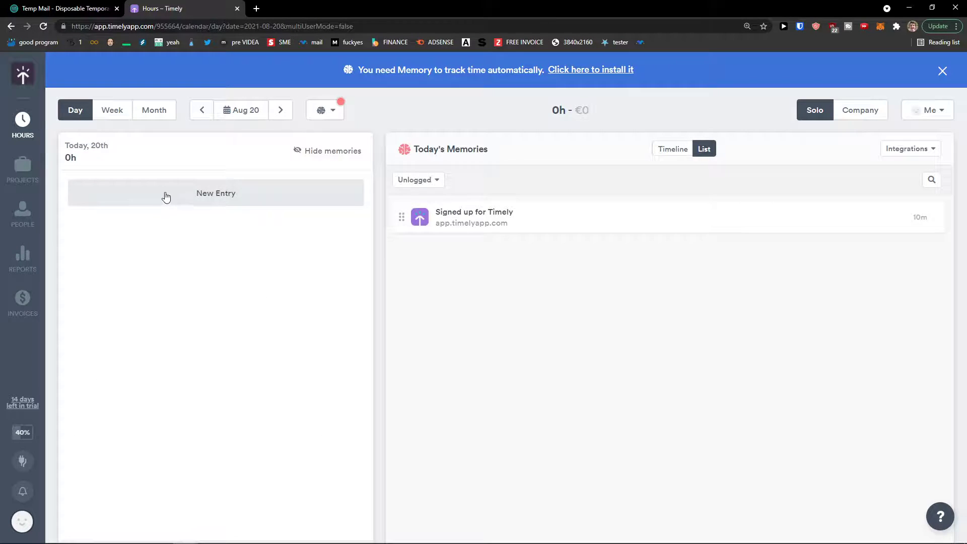
Start a 'Youtube SEO' entry on the Youtube Channel project, tagged Tasks: Marketing.
left_click(218, 201)
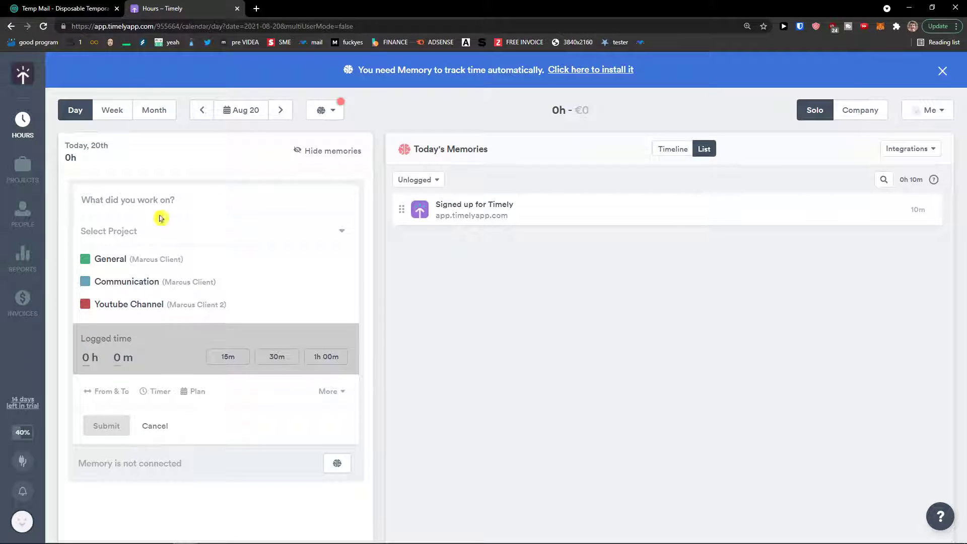
type("Youtube SEO")
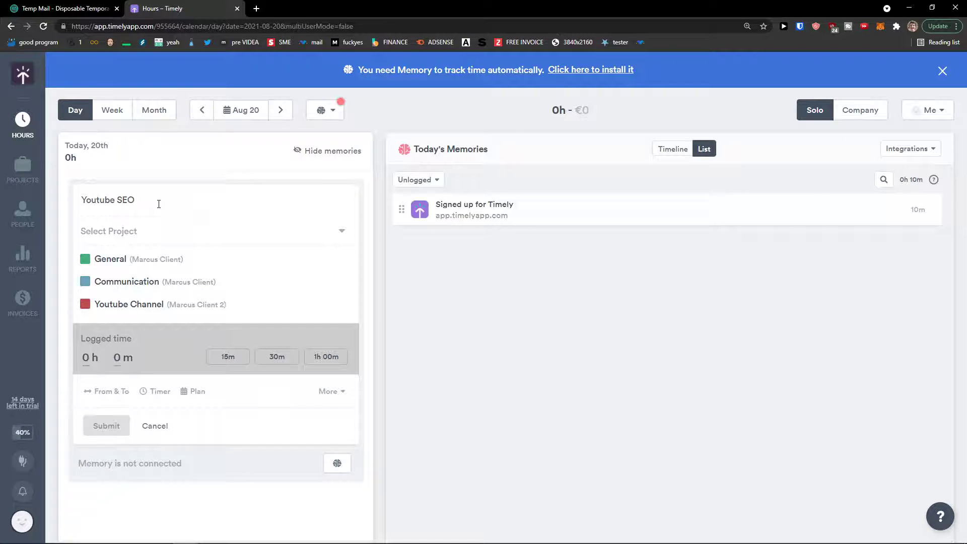
left_click(150, 231)
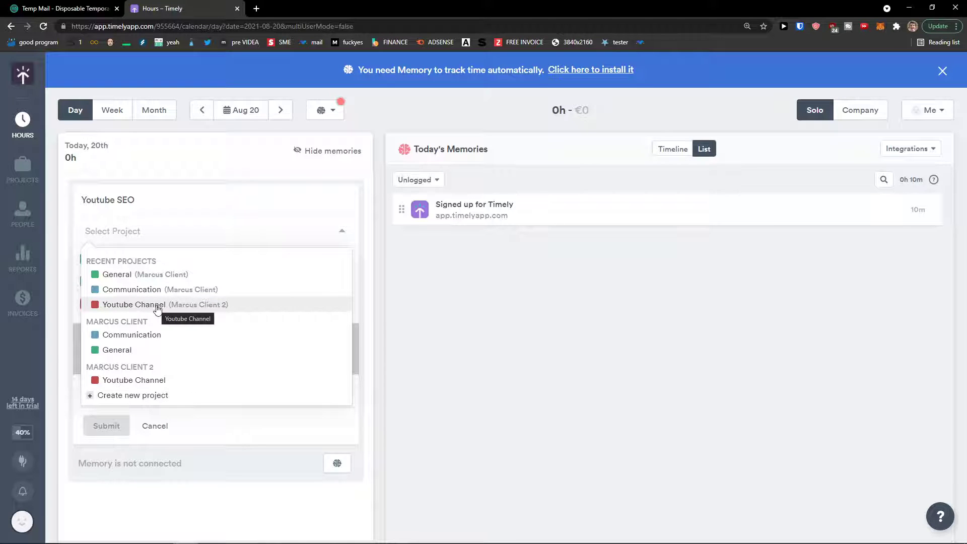
left_click(155, 382)
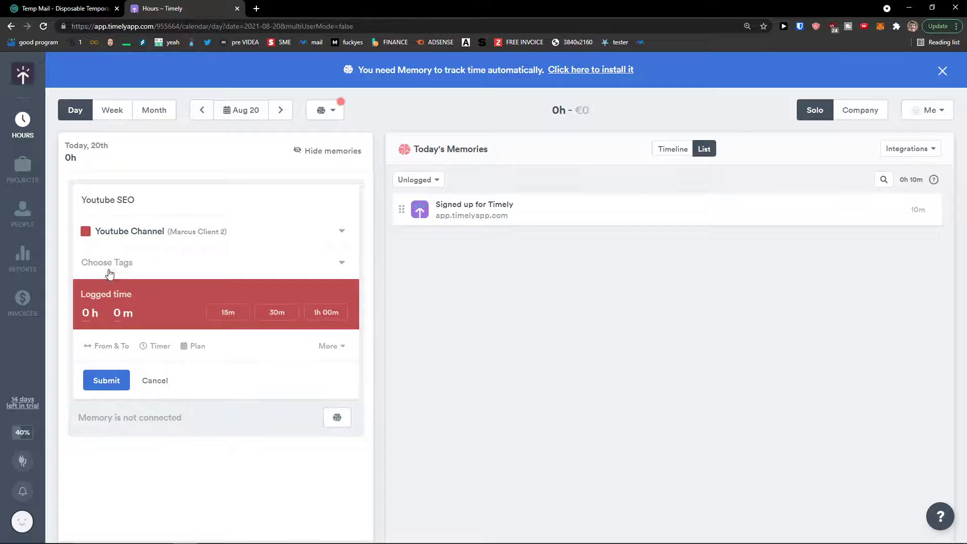
left_click(109, 272)
scroll(134, 360, "down", 5)
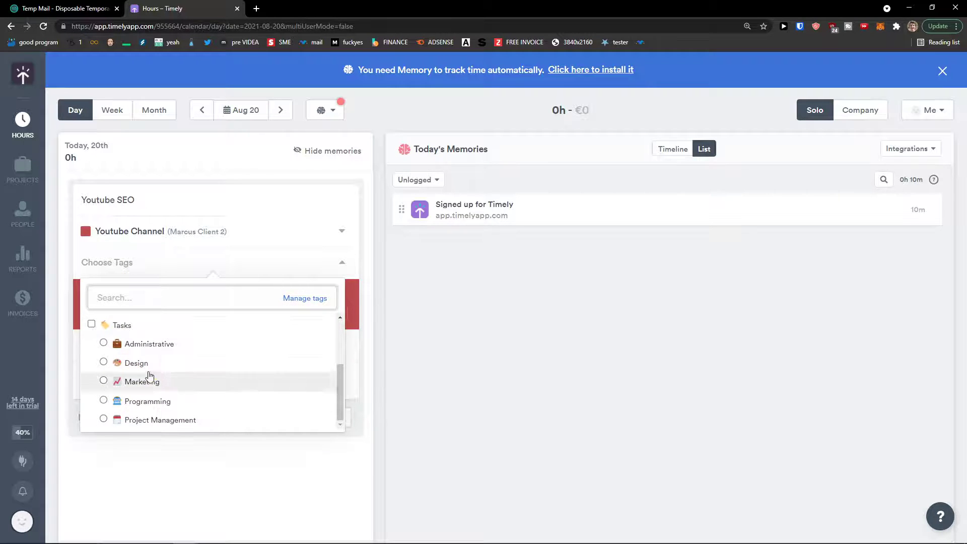
left_click(158, 381)
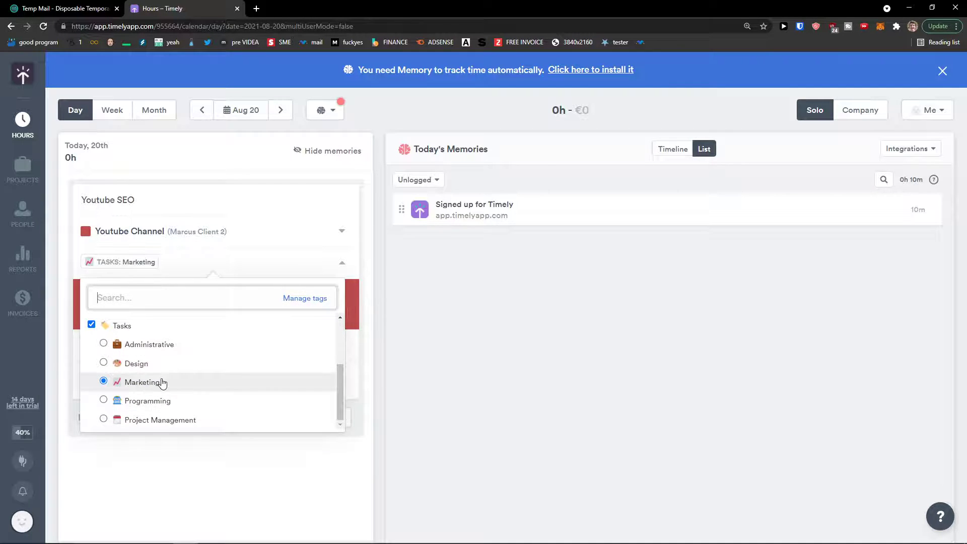
left_click(495, 351)
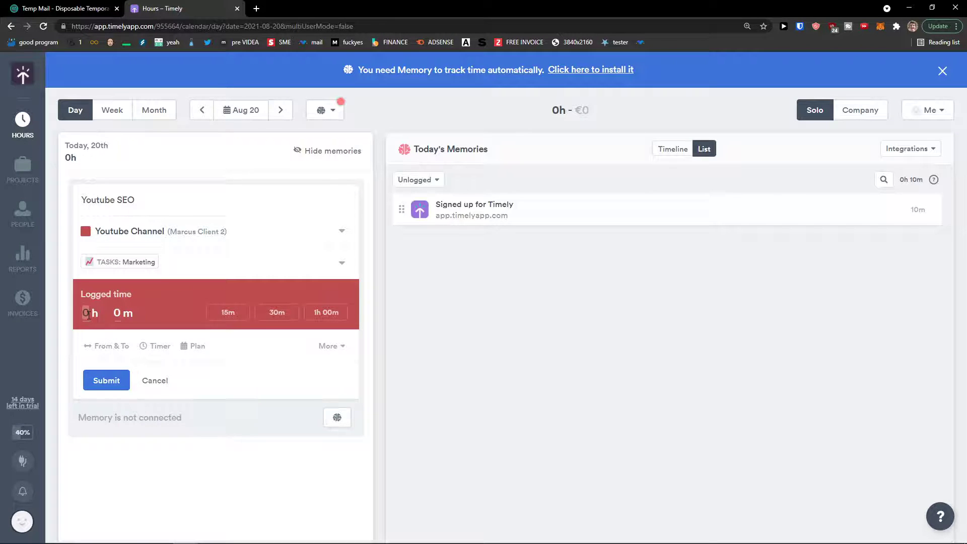
Set the logged time to 5 hours and submit the Youtube SEO entry.
left_click(308, 321)
type("5")
left_click(115, 346)
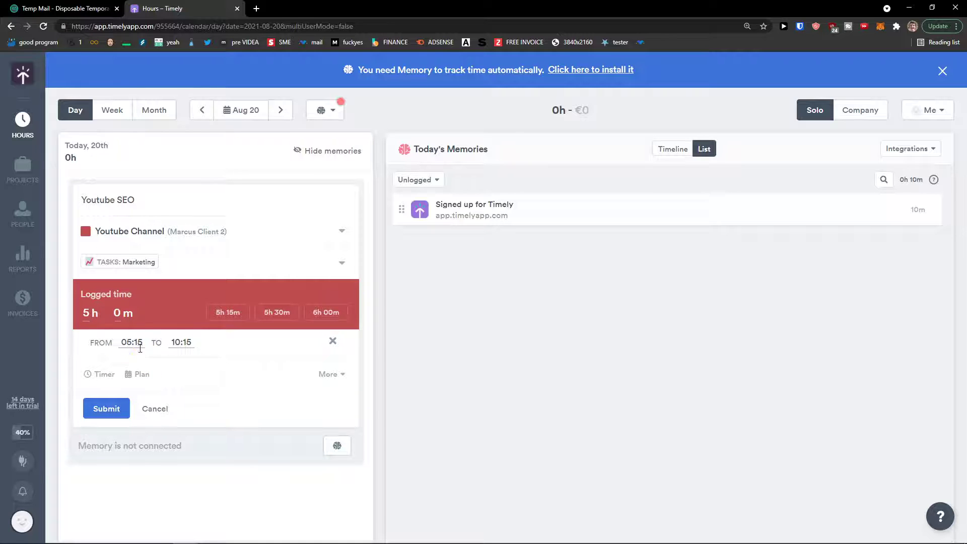
left_click(332, 341)
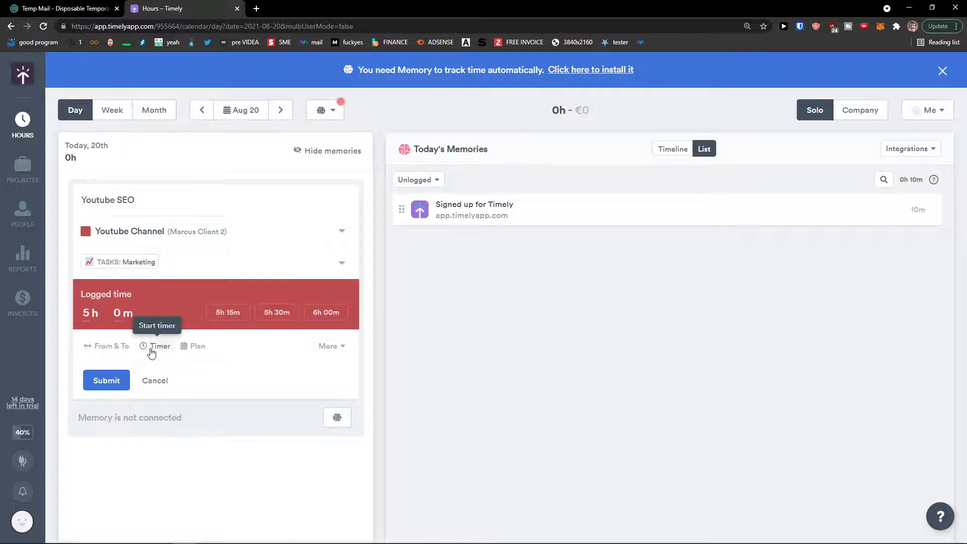
left_click(154, 348)
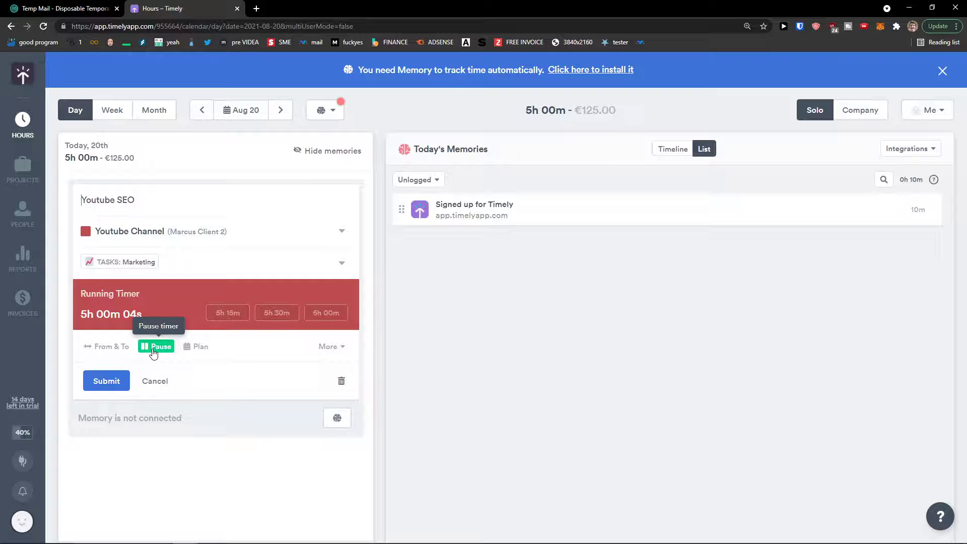
left_click(154, 348)
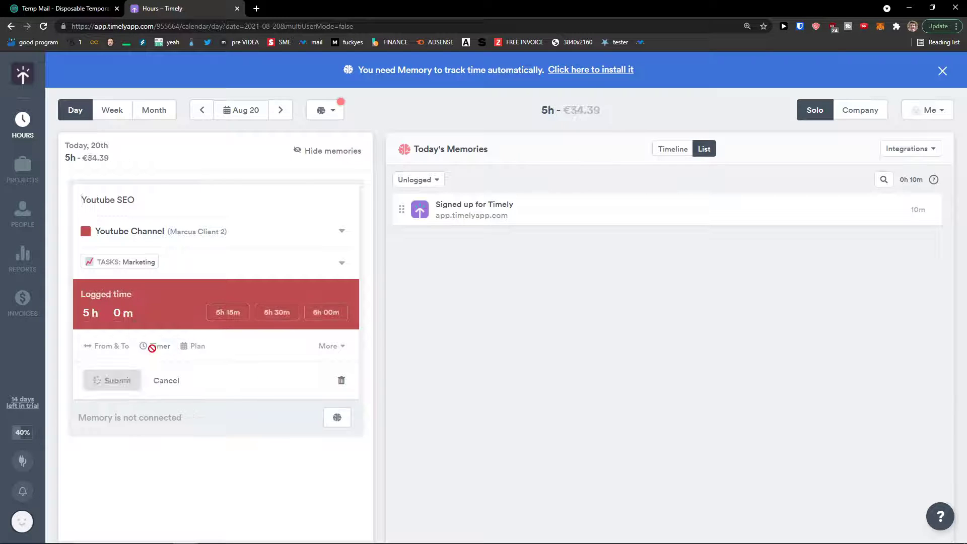
left_click(191, 353)
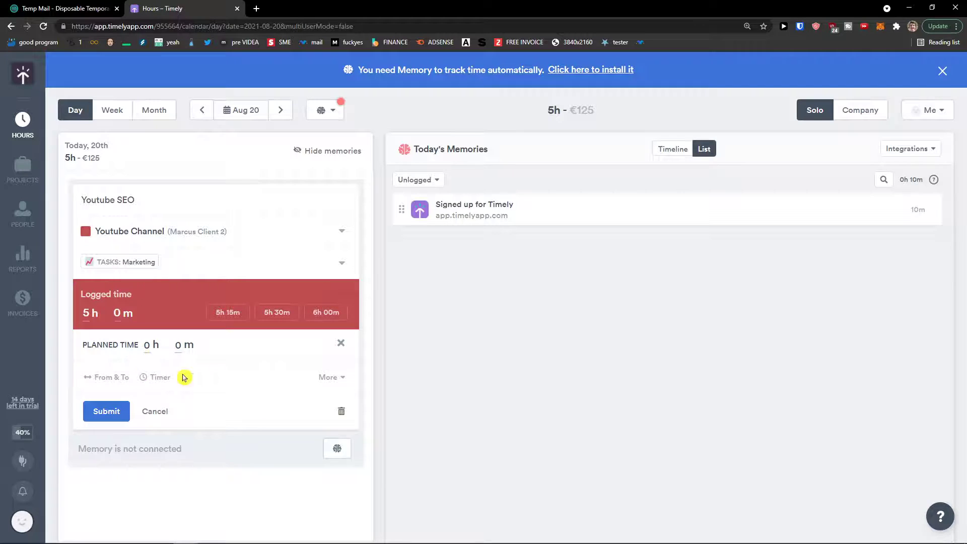
left_click(340, 343)
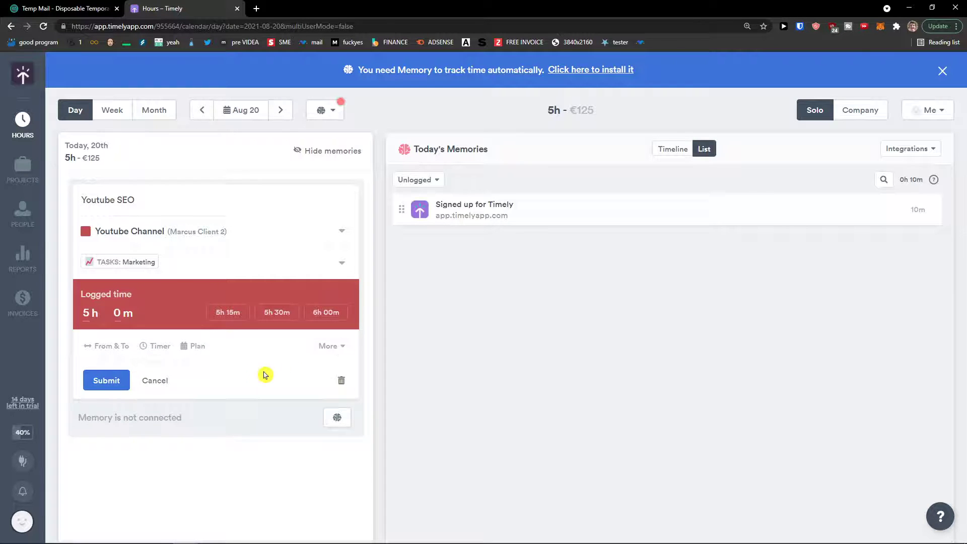
left_click(326, 352)
left_click(325, 349)
left_click(111, 383)
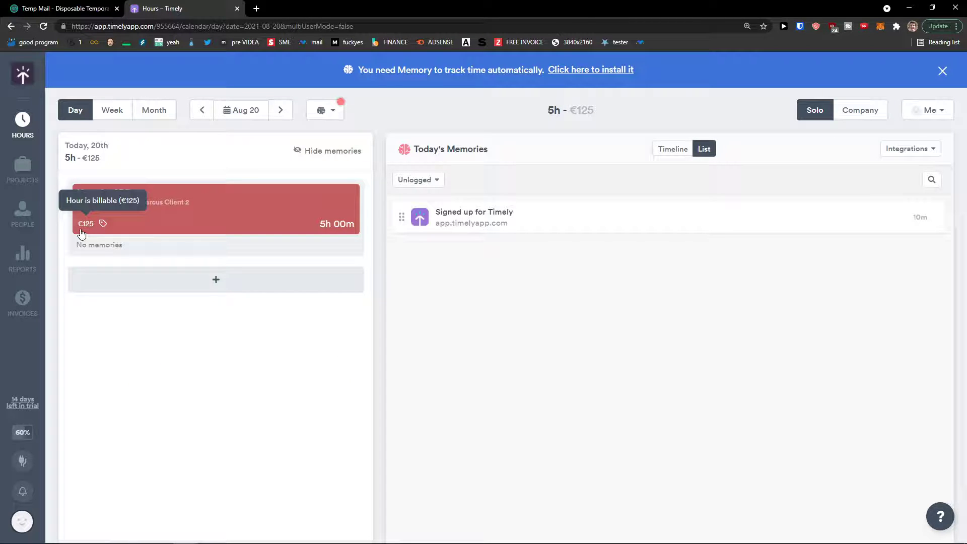
Discard the unfinished entry form and show August as a month calendar.
left_click(183, 288)
scroll(162, 328, "down", 1)
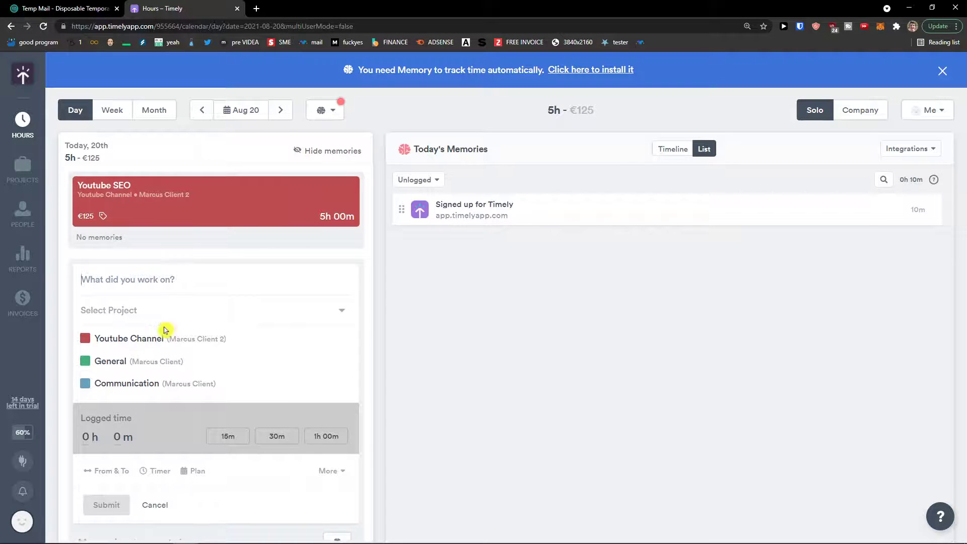
left_click(153, 469)
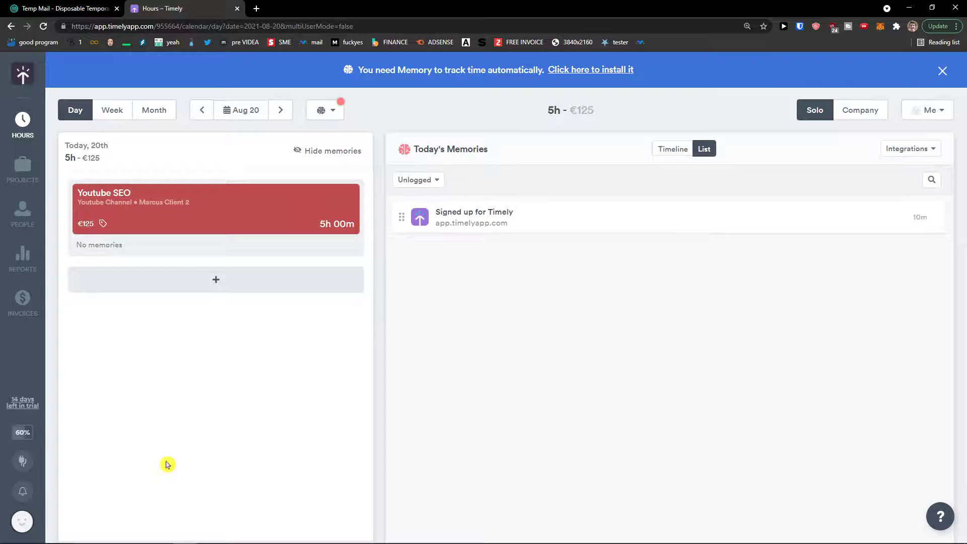
left_click(163, 113)
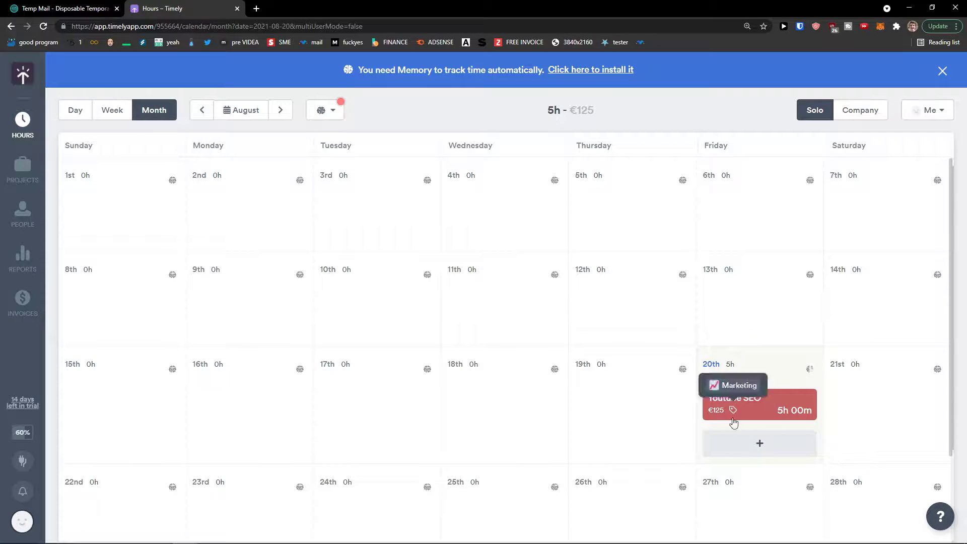
left_click(632, 403)
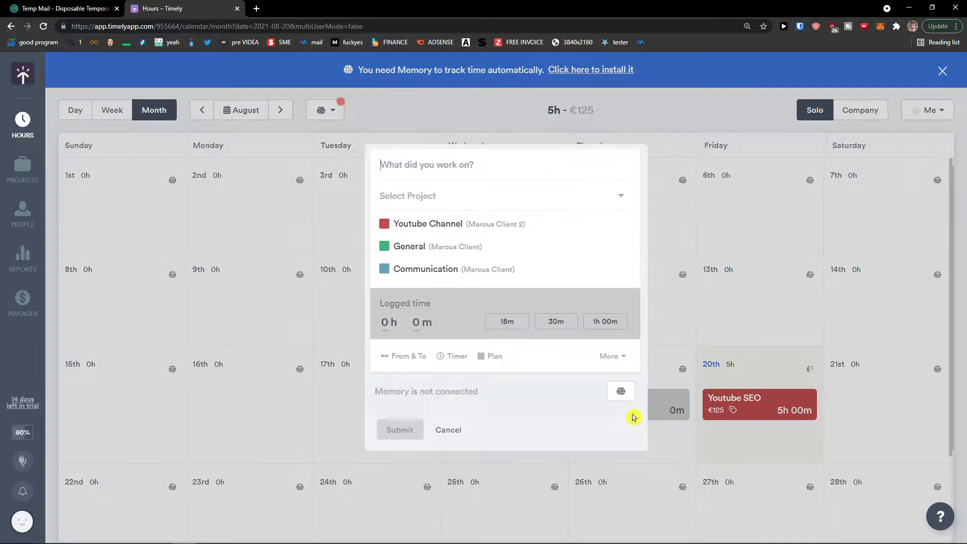
left_click(449, 429)
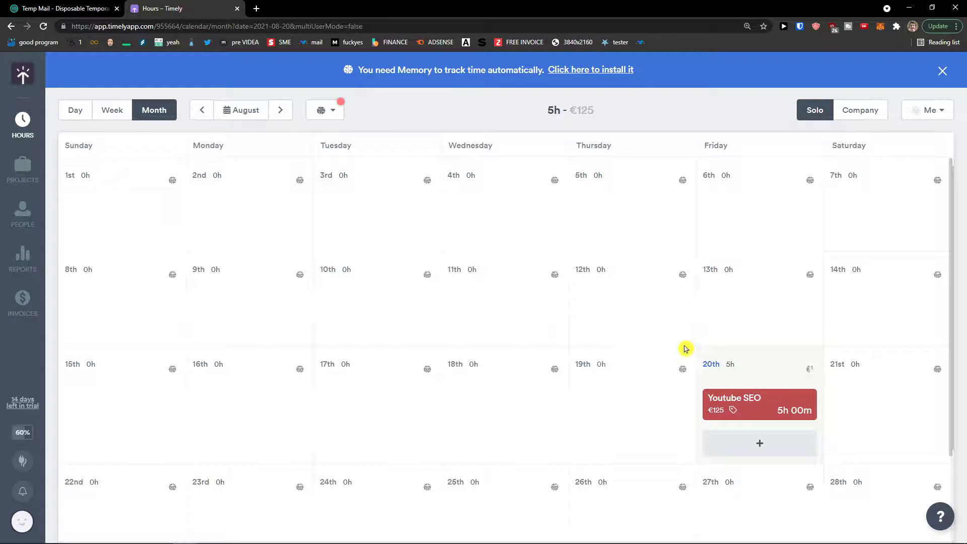
mouse_move(621, 421)
Start a 'Youtube Video' entry on Thursday 19th for Youtube Channel, tagged Administrative.
left_click(603, 406)
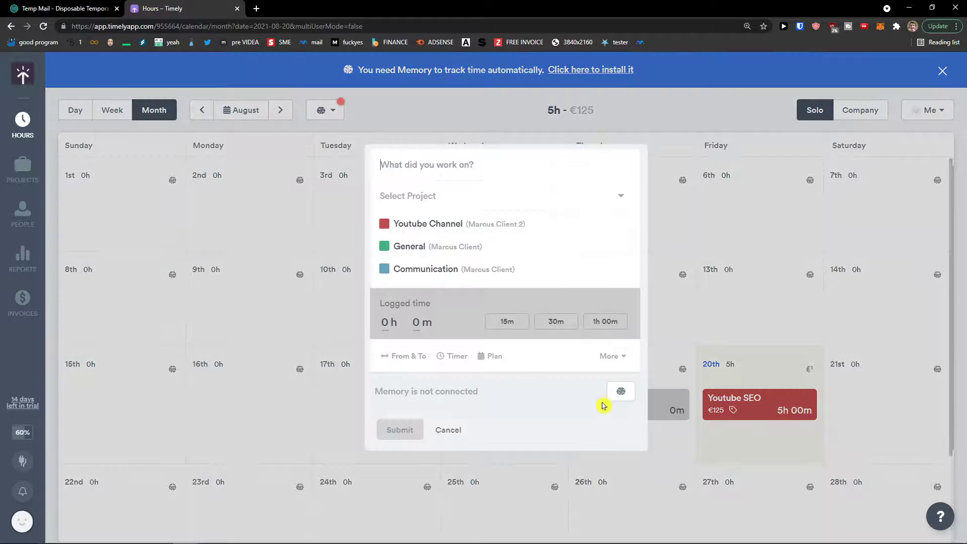
left_click(446, 231)
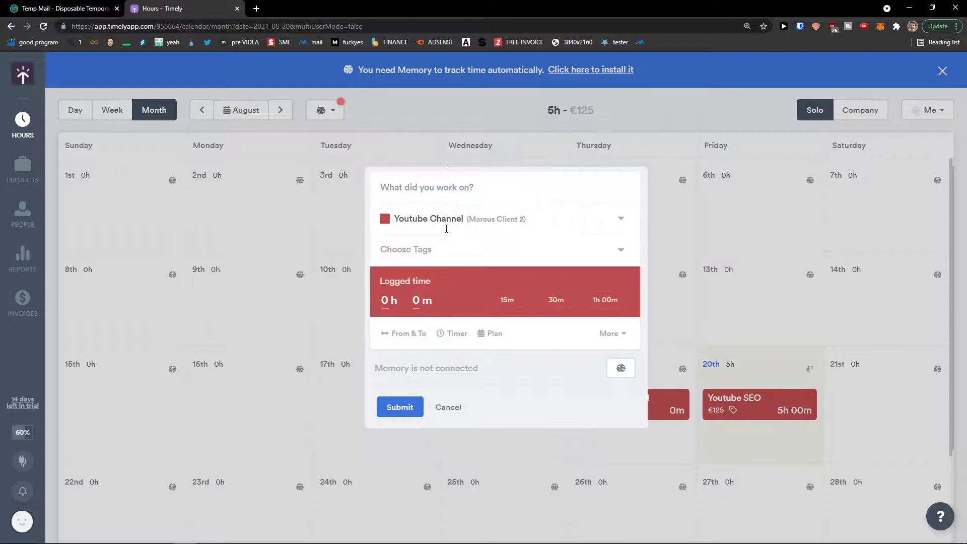
key("super")
left_click(436, 182)
type("Youtube Video")
left_click(477, 259)
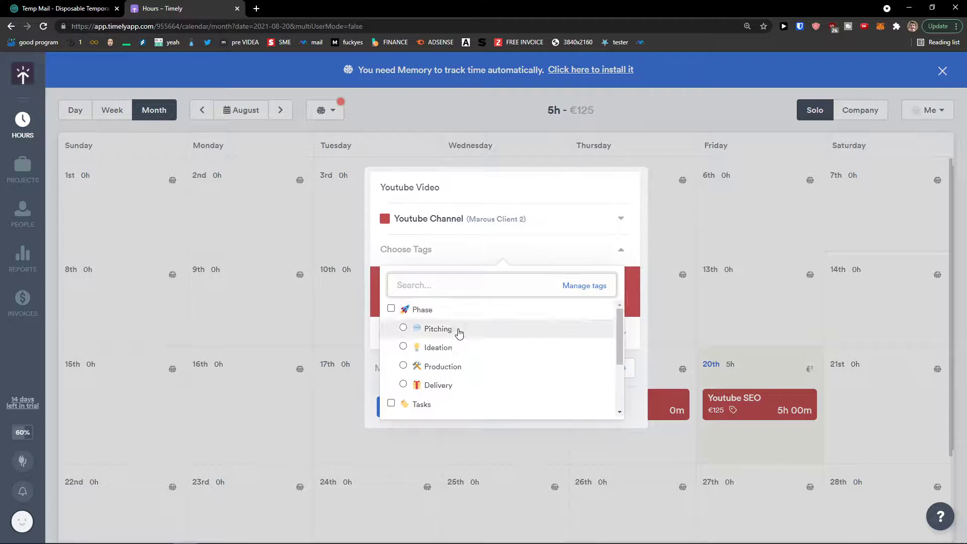
scroll(448, 347, "down", 2)
left_click(443, 339)
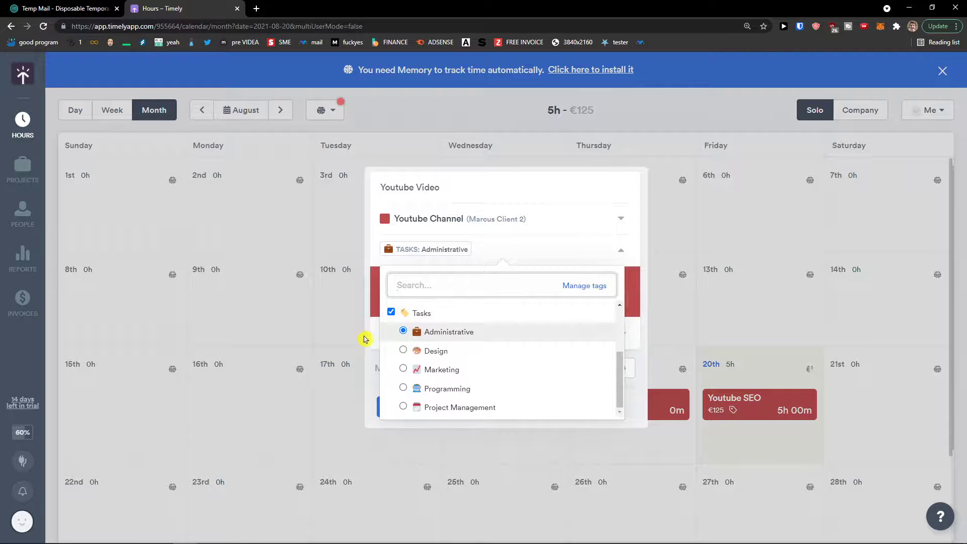
left_click(491, 260)
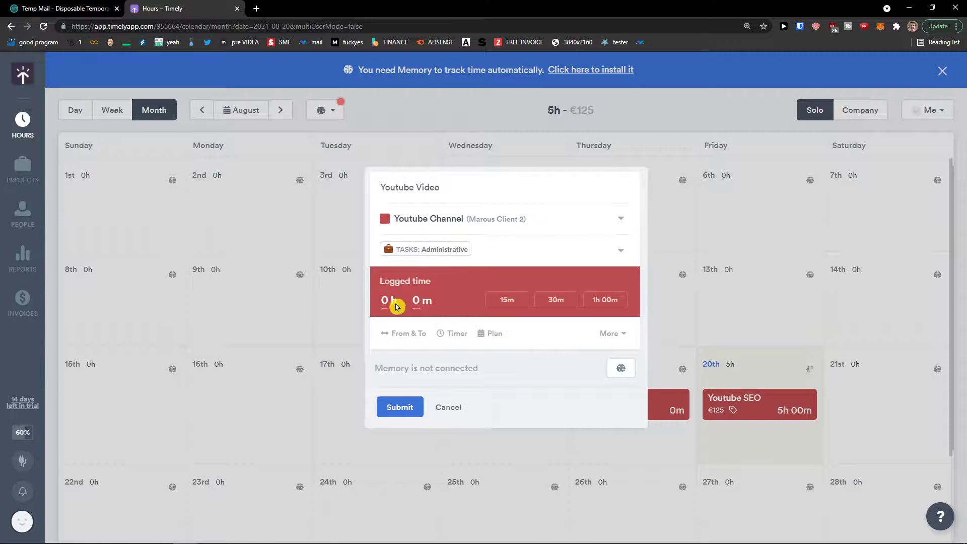
Save the entry, then reopen it and enter 3 hours.
left_click(398, 306)
key("Return")
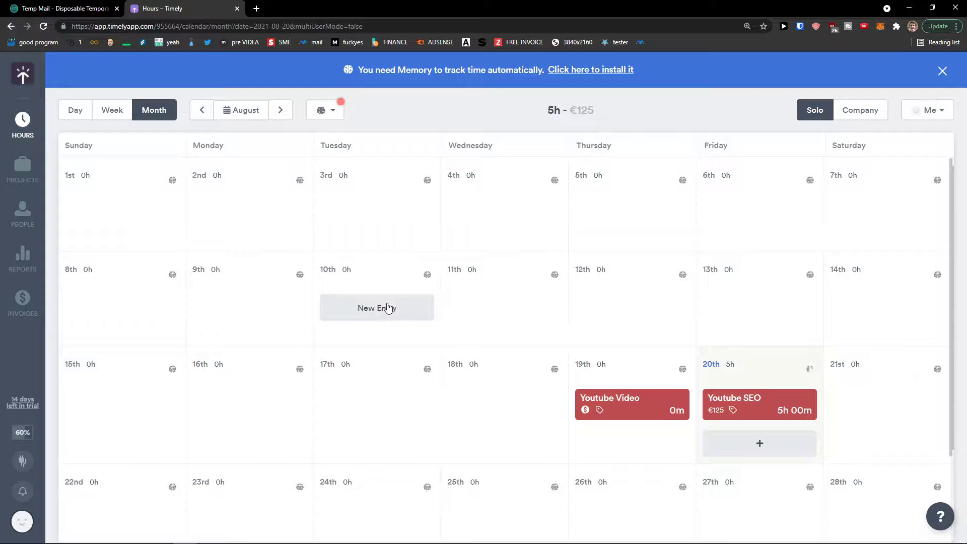
left_click(642, 407)
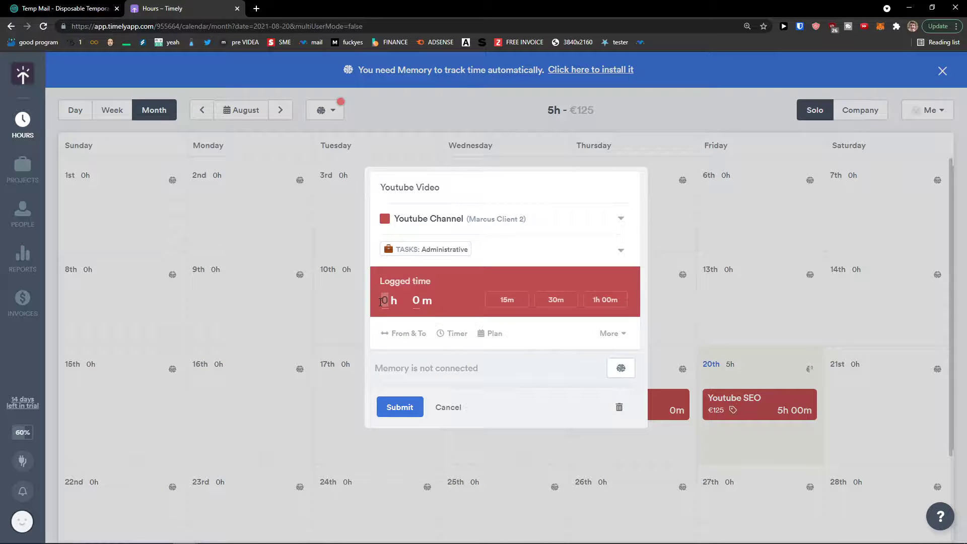
type("3")
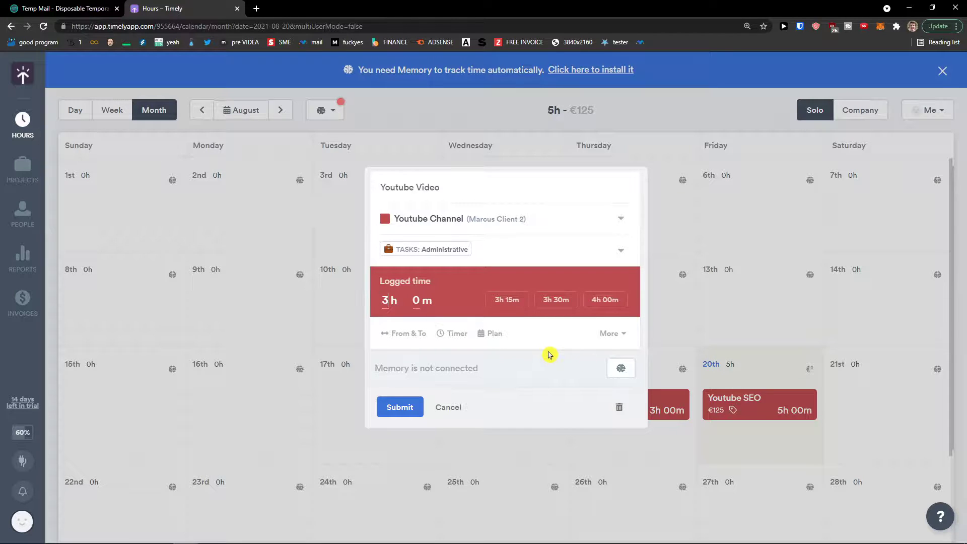
Browse the Memory integrations, then save the 3-hour Youtube Video entry (month total 8h – €200).
left_click(621, 369)
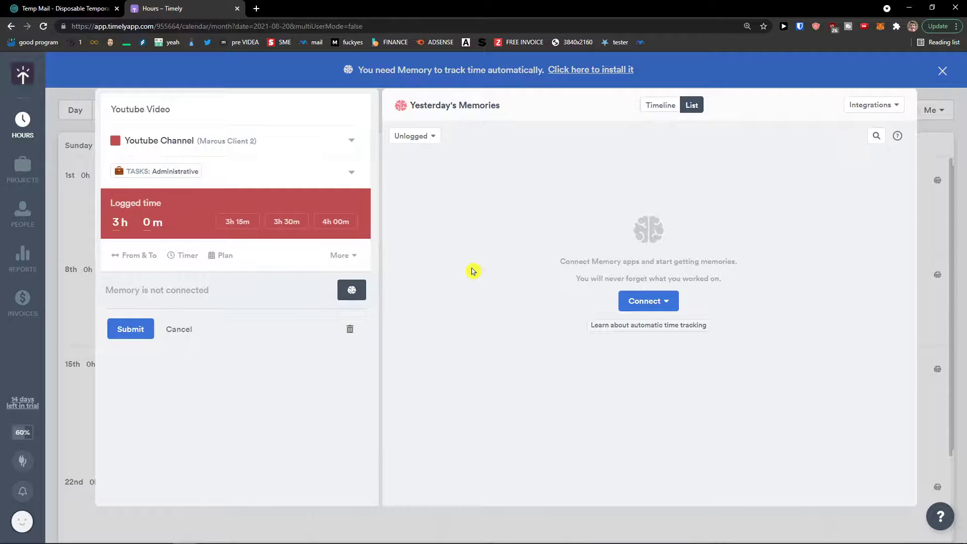
left_click(649, 301)
scroll(760, 306, "down", 4)
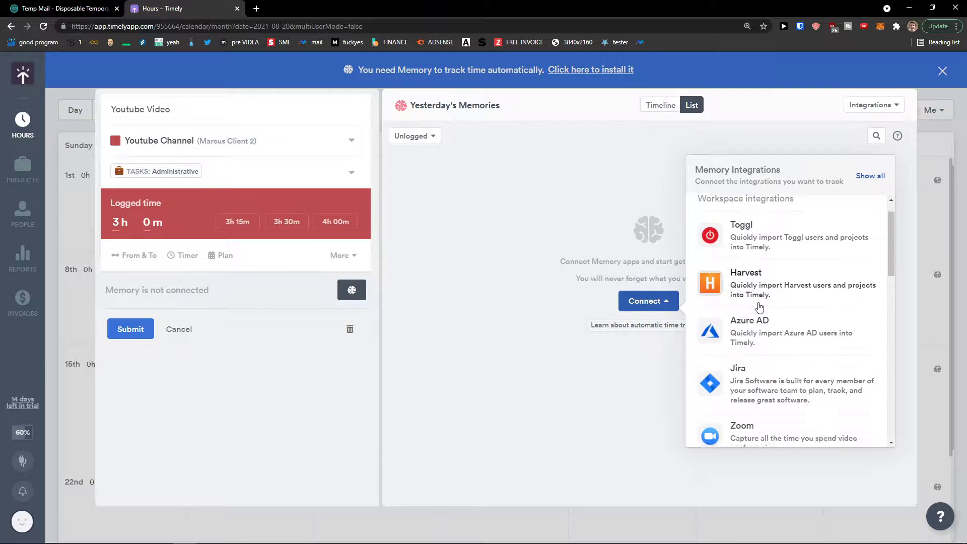
scroll(760, 306, "down", 8)
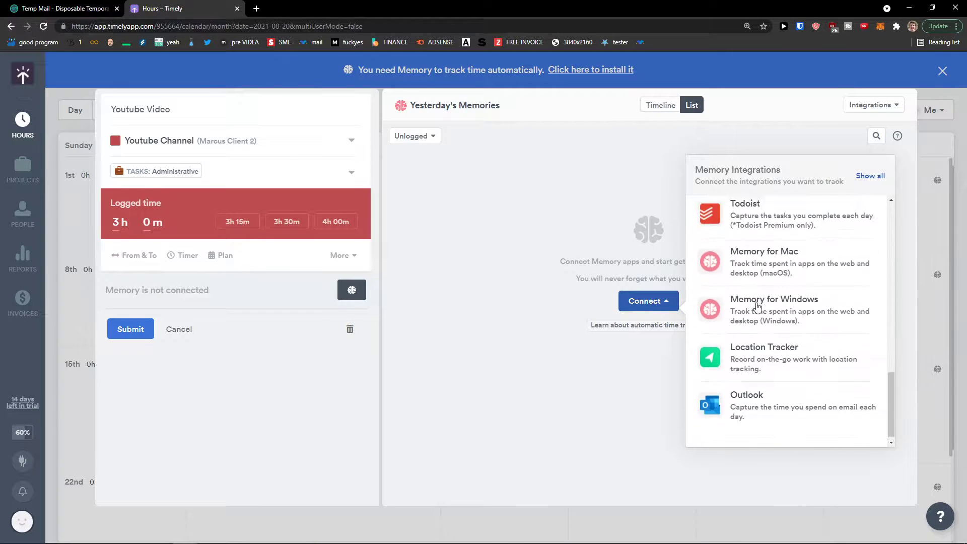
scroll(751, 310, "up", 8)
scroll(750, 311, "up", 3)
scroll(747, 315, "down", 8)
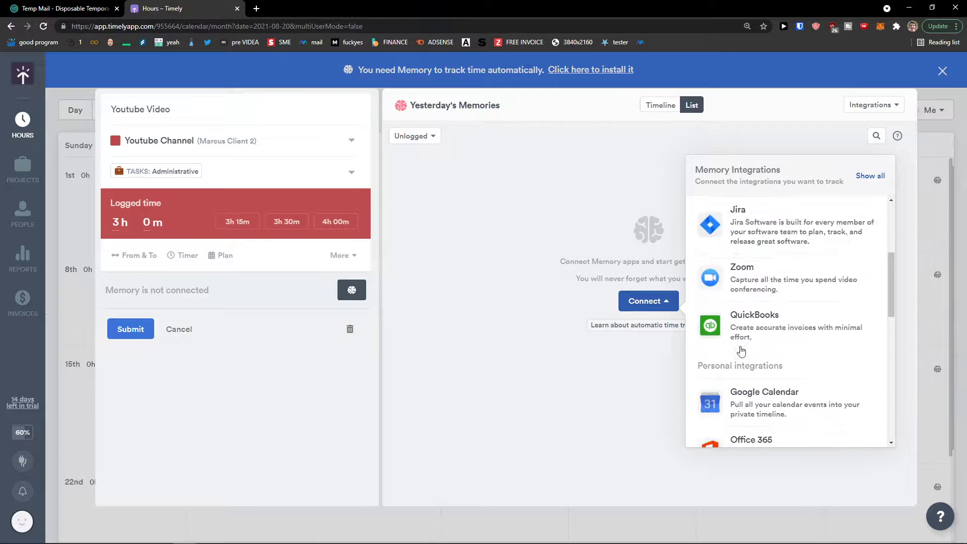
left_click(537, 386)
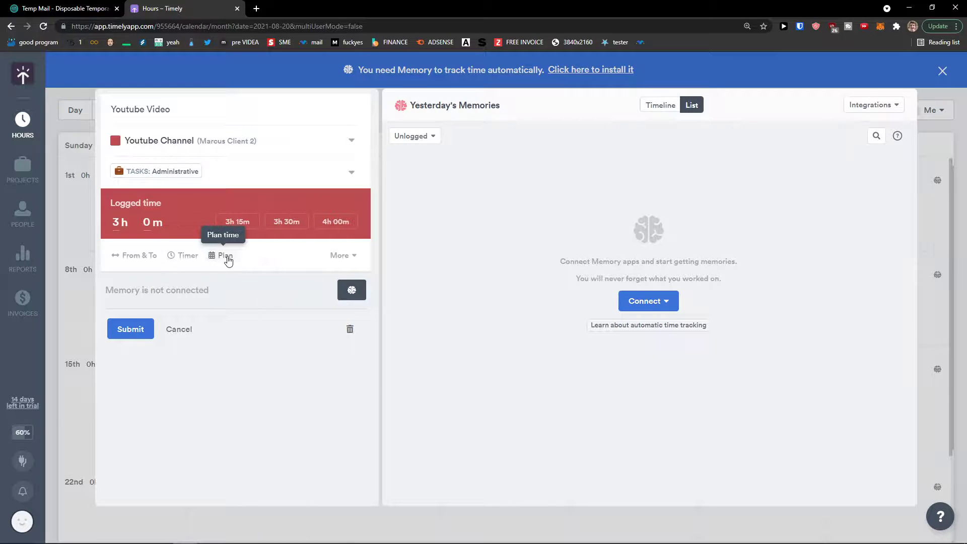
left_click(193, 289)
left_click(131, 329)
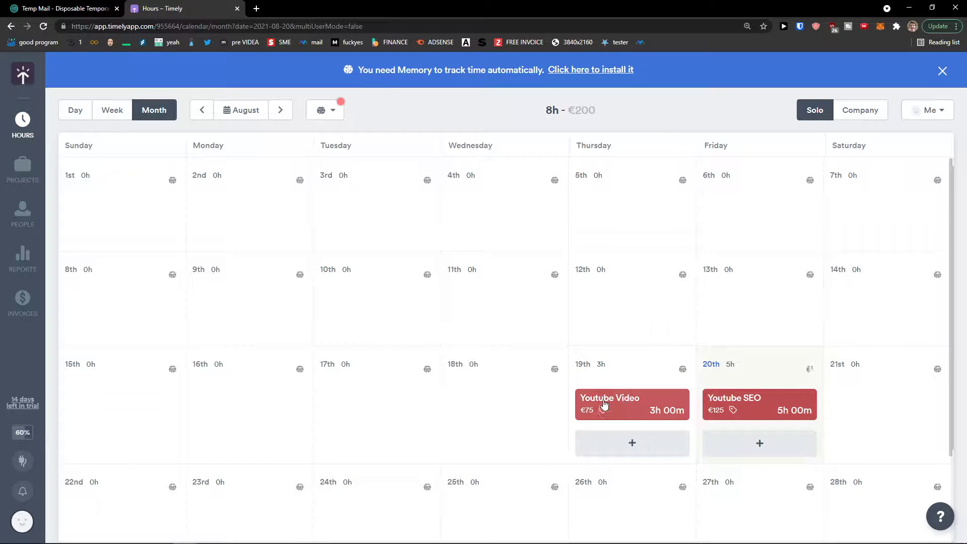
left_click(618, 411)
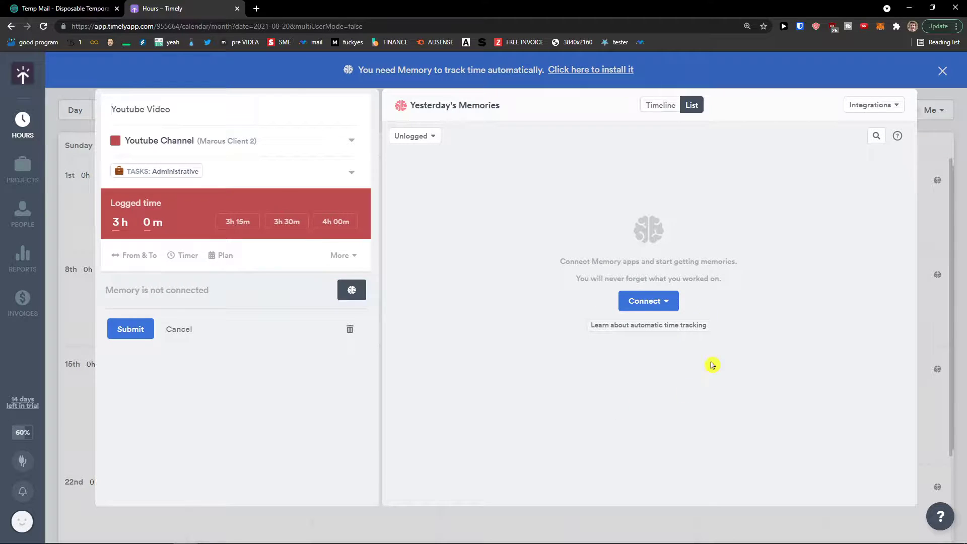
left_click(655, 301)
scroll(781, 342, "down", 10)
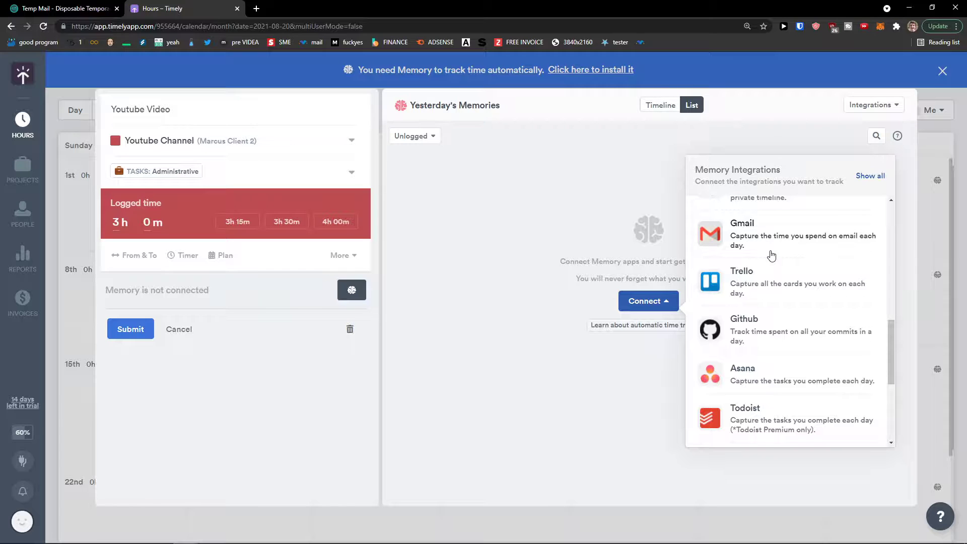
scroll(771, 256, "down", 3)
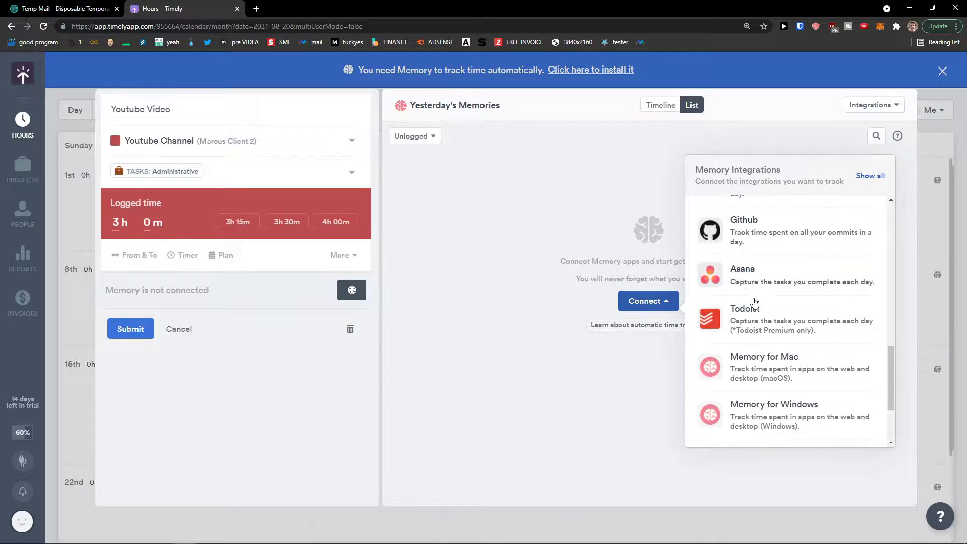
left_click(773, 285)
left_click(763, 183)
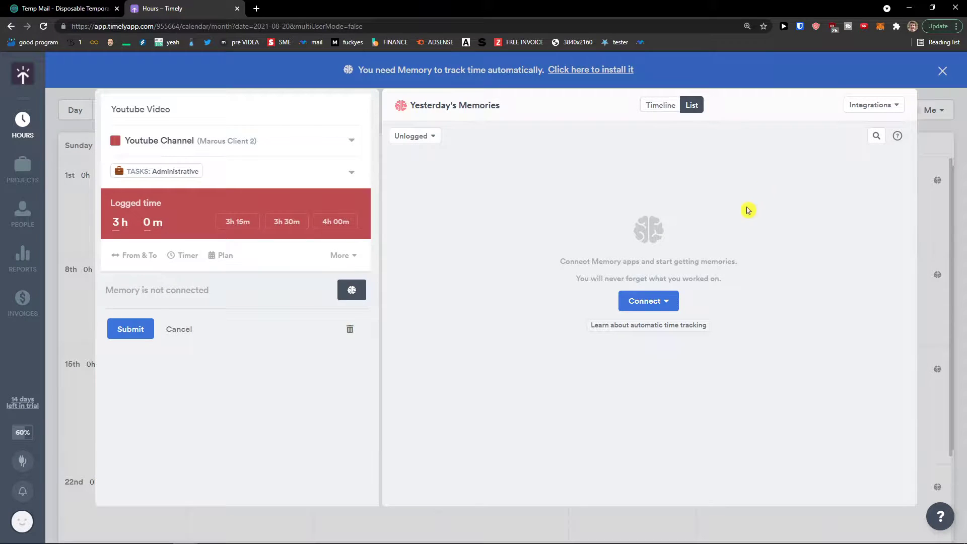
left_click(670, 300)
scroll(761, 327, "down", 10)
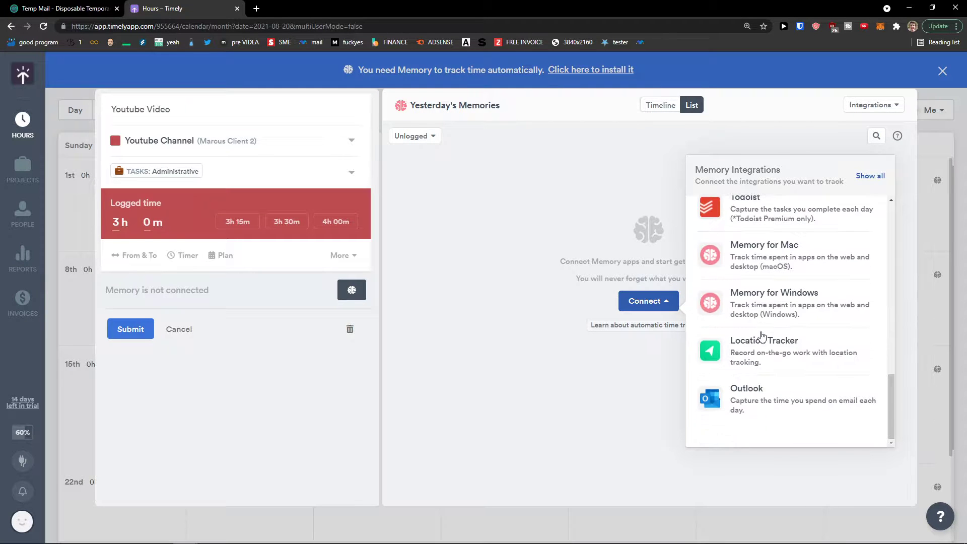
scroll(793, 364, "up", 10)
scroll(794, 365, "up", 1)
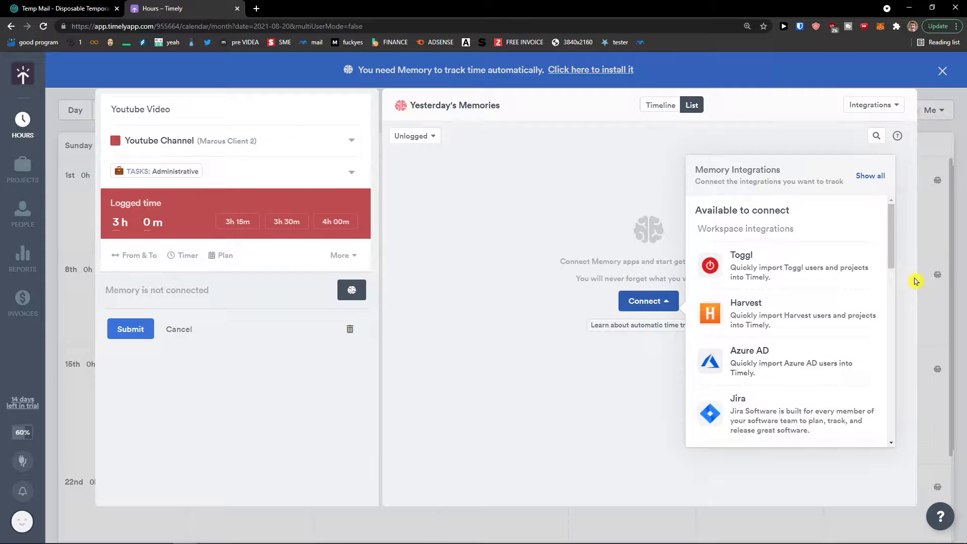
left_click(563, 248)
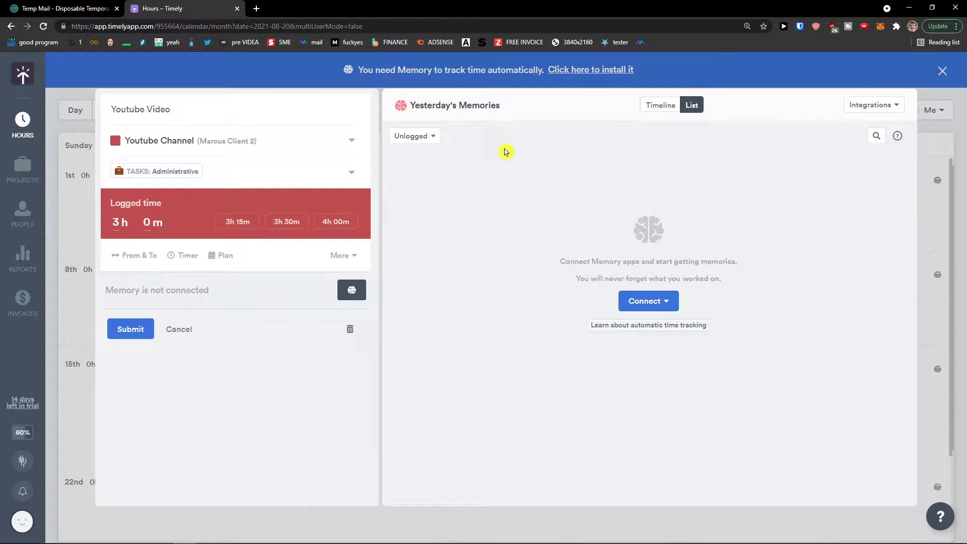
left_click(948, 171)
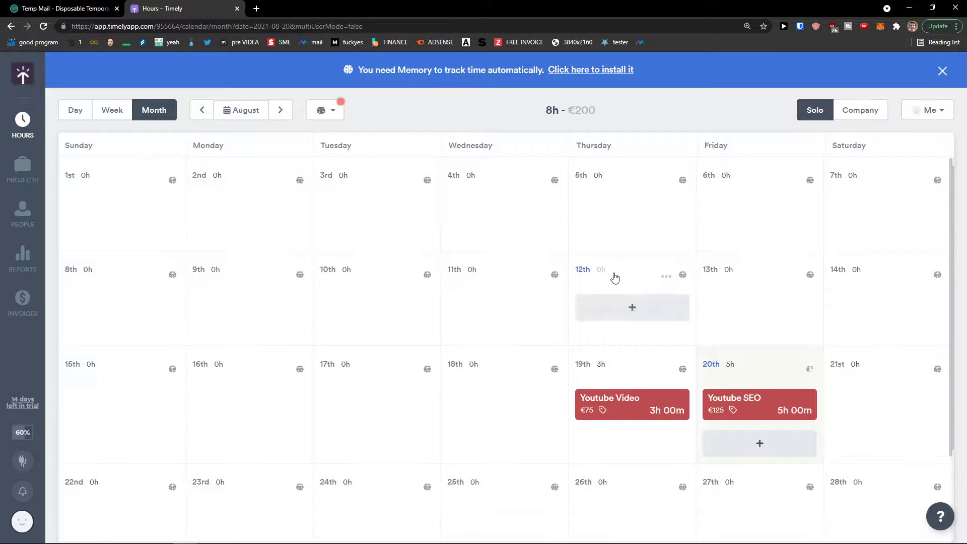
Download the Memory.exe installer from the blue Memory banner.
left_click(590, 70)
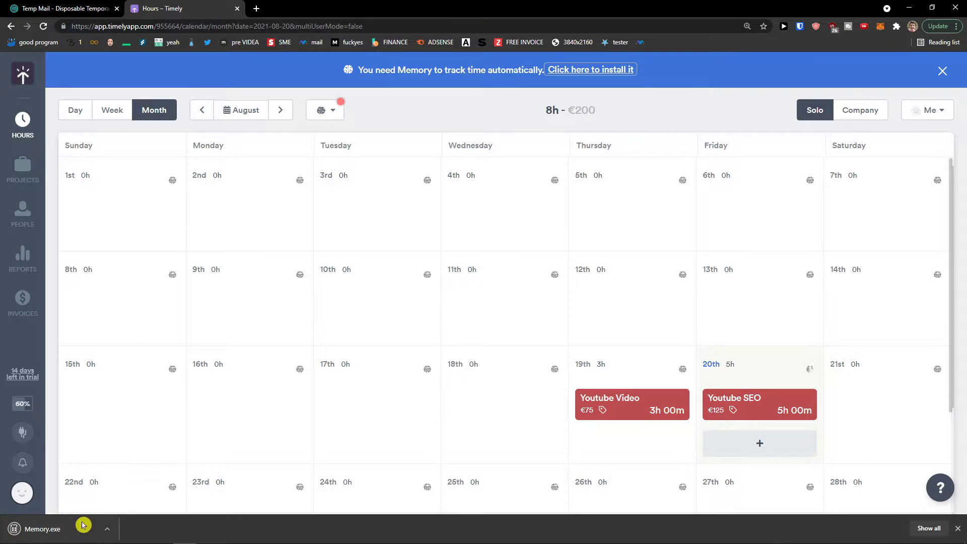
scroll(134, 480, "down", 2)
scroll(373, 413, "up", 1)
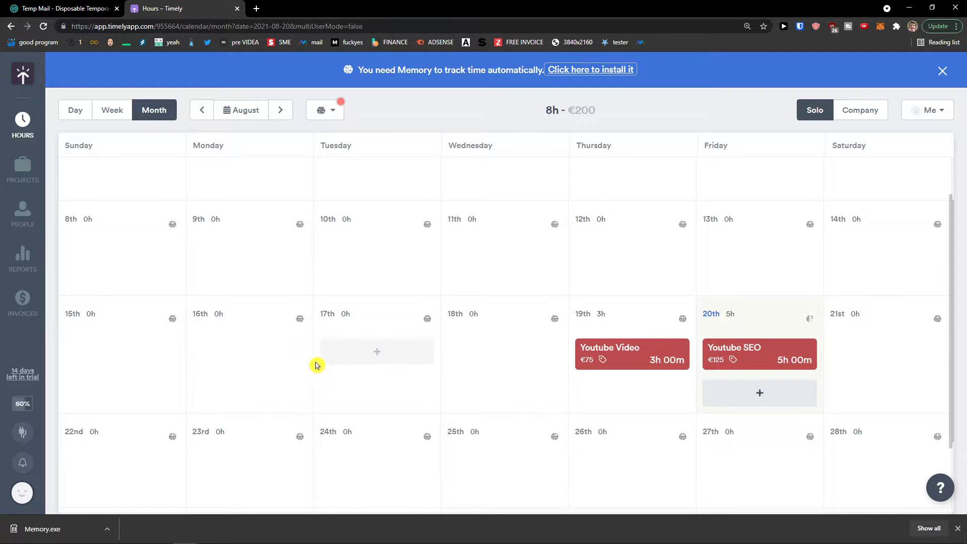
scroll(317, 366, "down", 1)
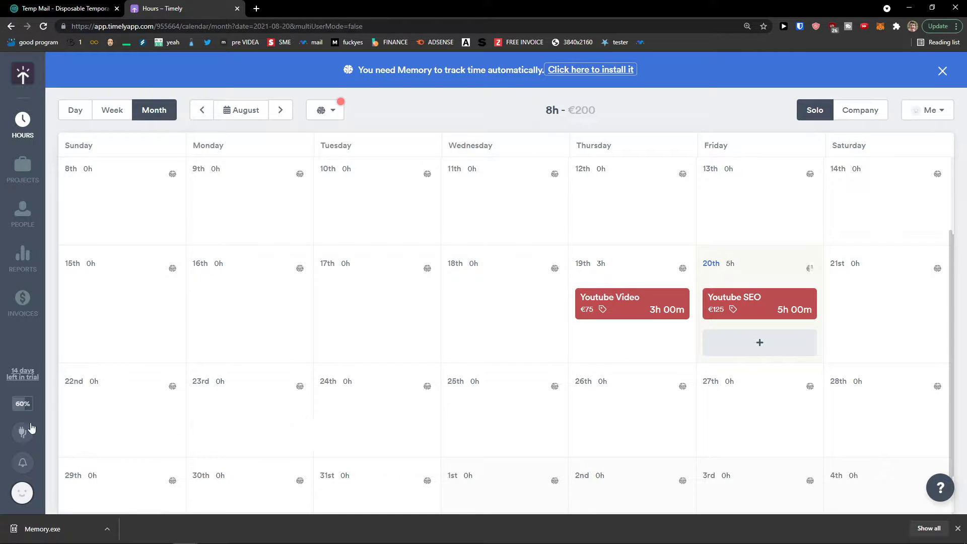
Check and close the 60% Getting started card, then go to the Invoices page.
left_click(21, 405)
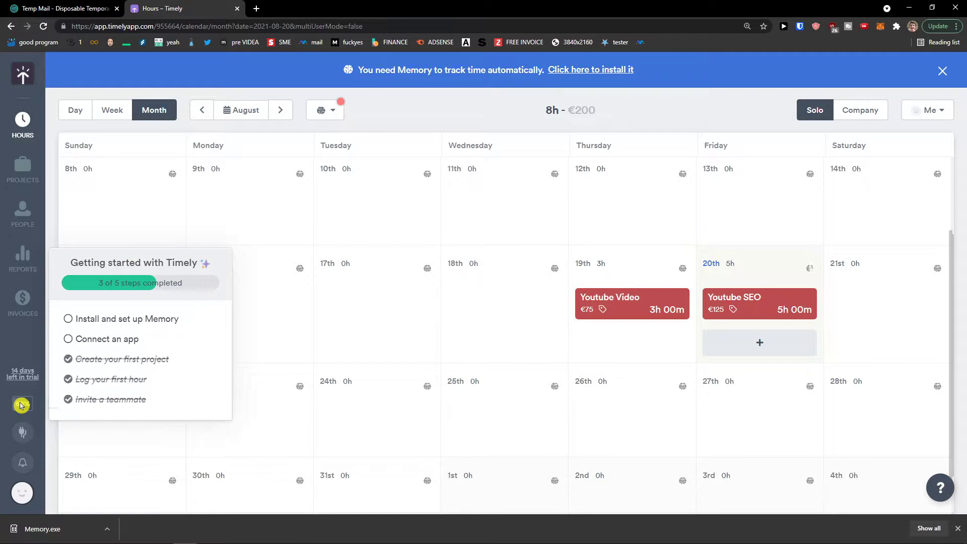
left_click(21, 404)
scroll(621, 426, "up", 1)
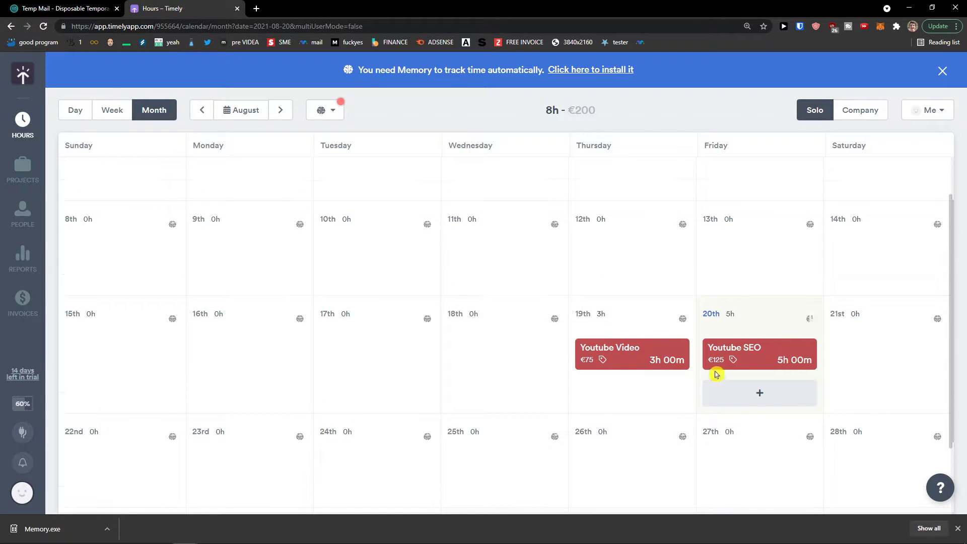
scroll(80, 202, "up", 1)
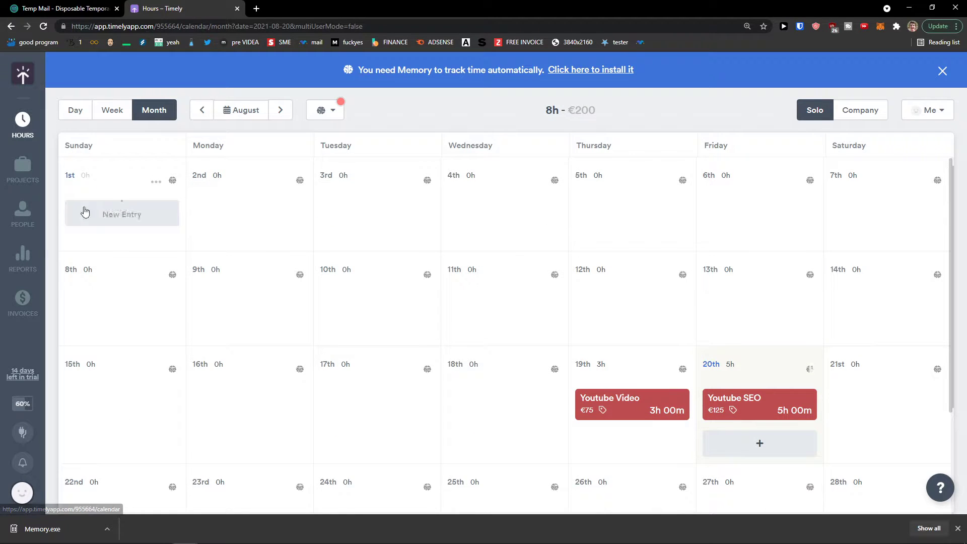
left_click(23, 303)
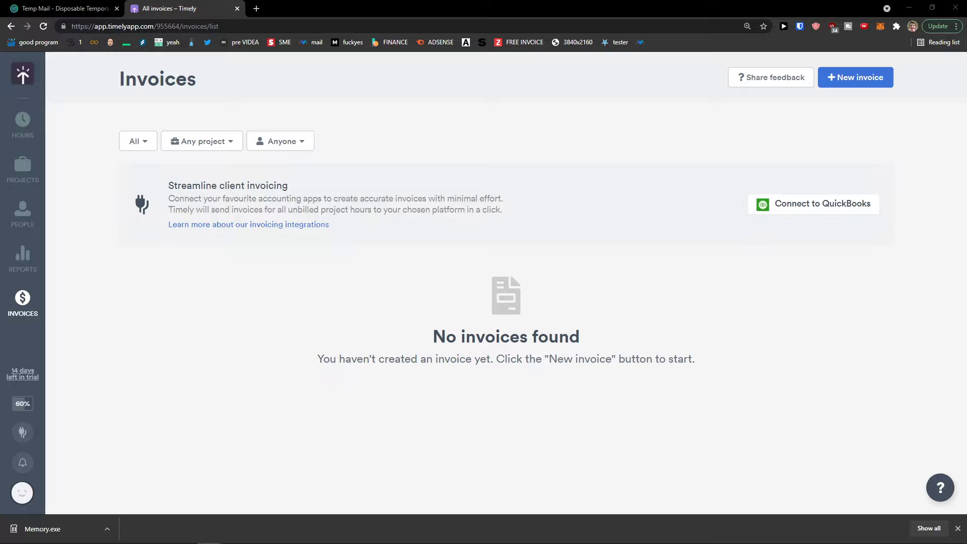
Start a new invoice limited to the Youtube Channel project.
left_click(874, 77)
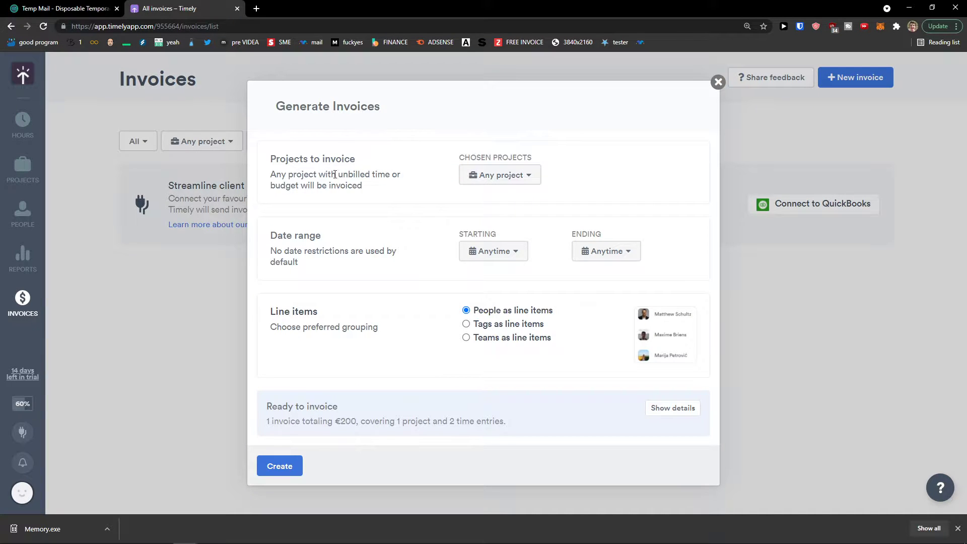
left_click_drag(279, 158, 501, 181)
left_click(501, 176)
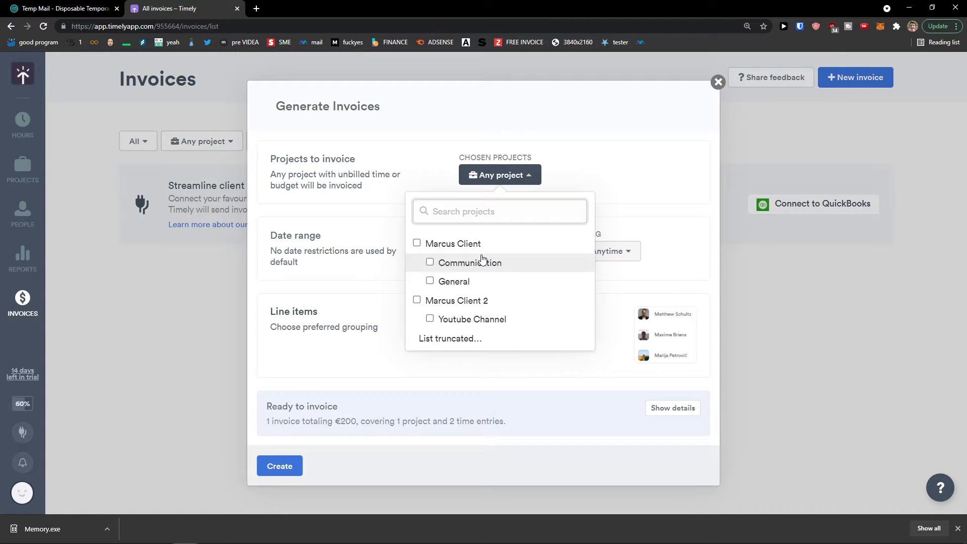
left_click(507, 302)
left_click(346, 226)
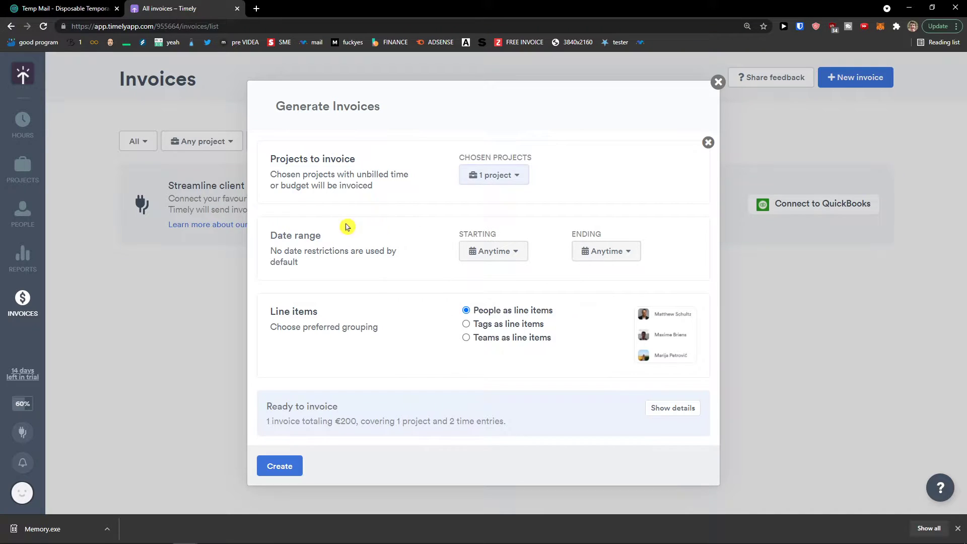
Set the invoice period to August 18–20, 2021 and create the €200 draft.
left_click(503, 252)
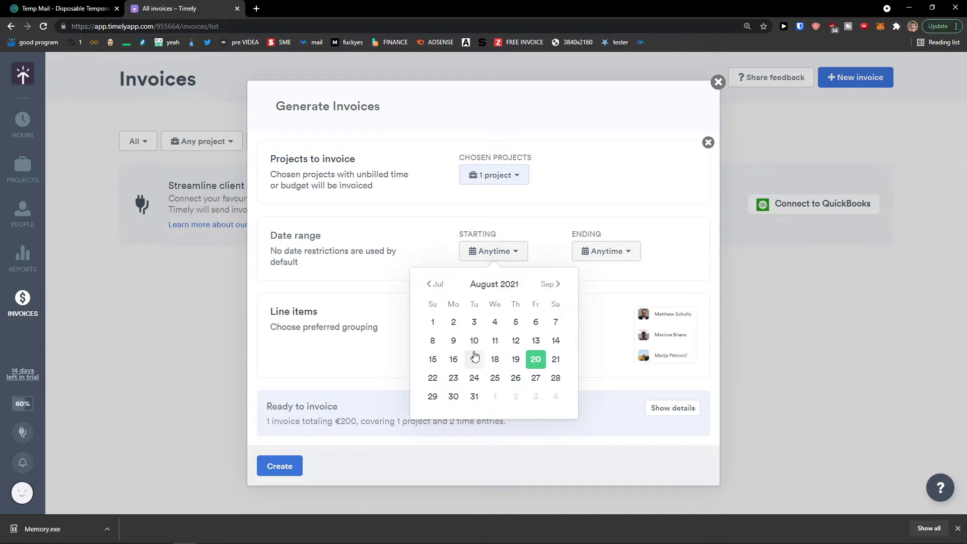
left_click(495, 358)
left_click(618, 254)
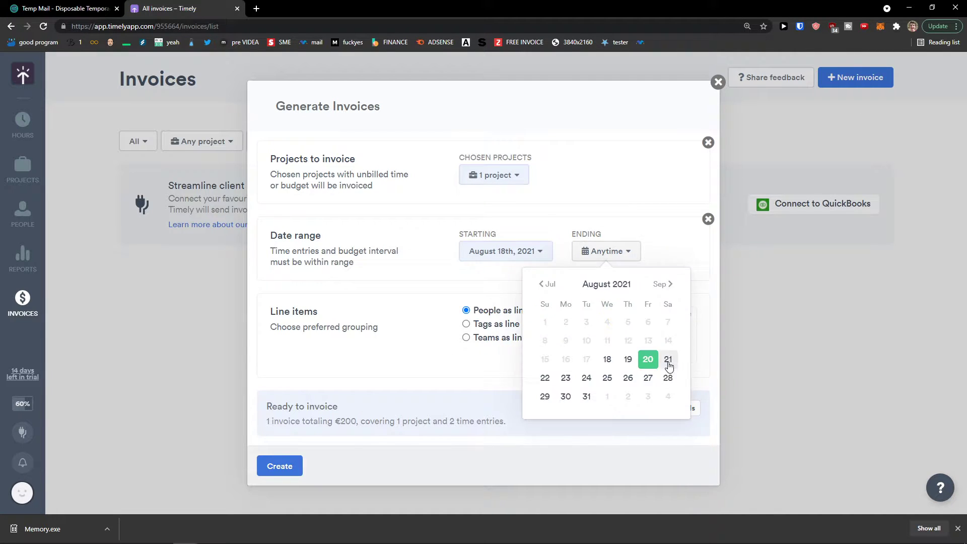
left_click(668, 359)
left_click(600, 255)
left_click(648, 359)
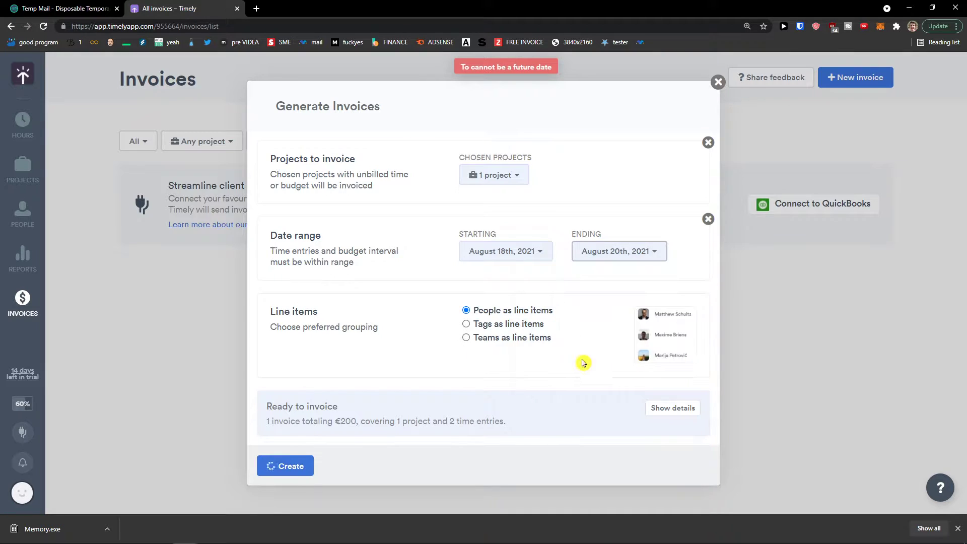
mouse_move(276, 311)
left_mouse_down()
mouse_move(385, 339)
mouse_move(269, 310)
left_mouse_up()
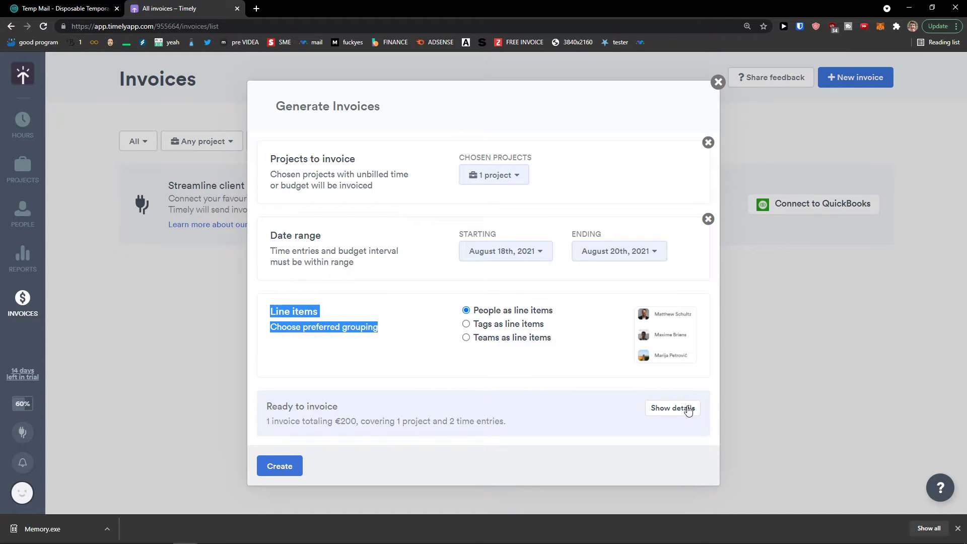
left_click(283, 465)
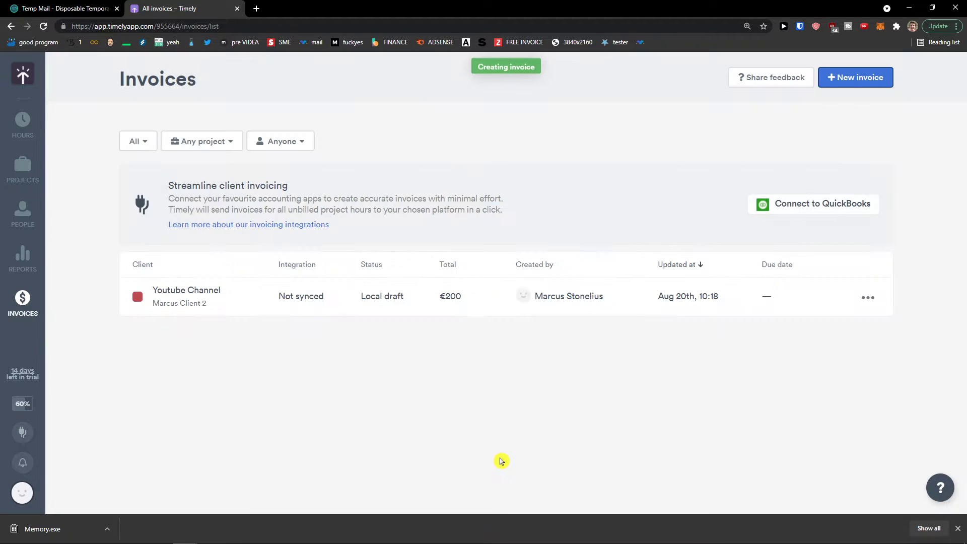
left_click_drag(438, 297, 495, 303)
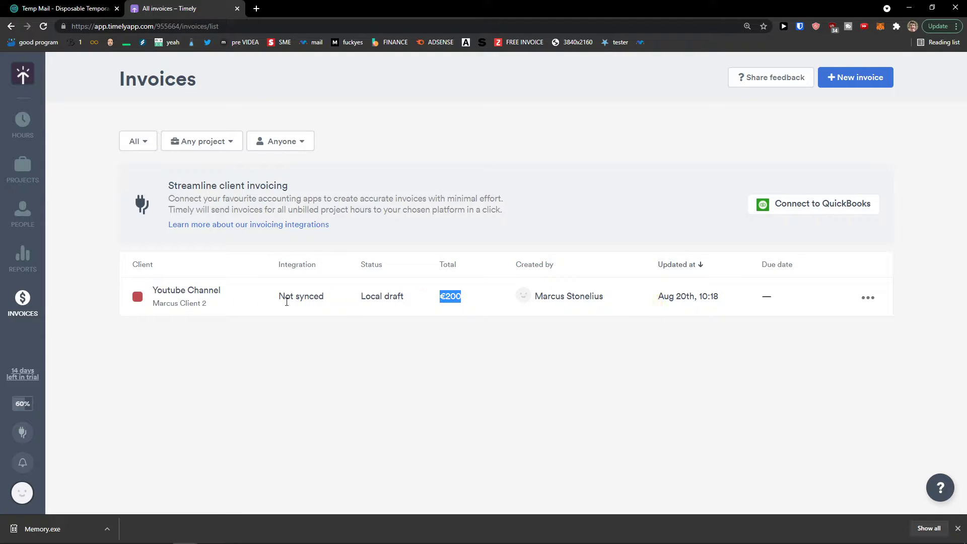
left_click(867, 298)
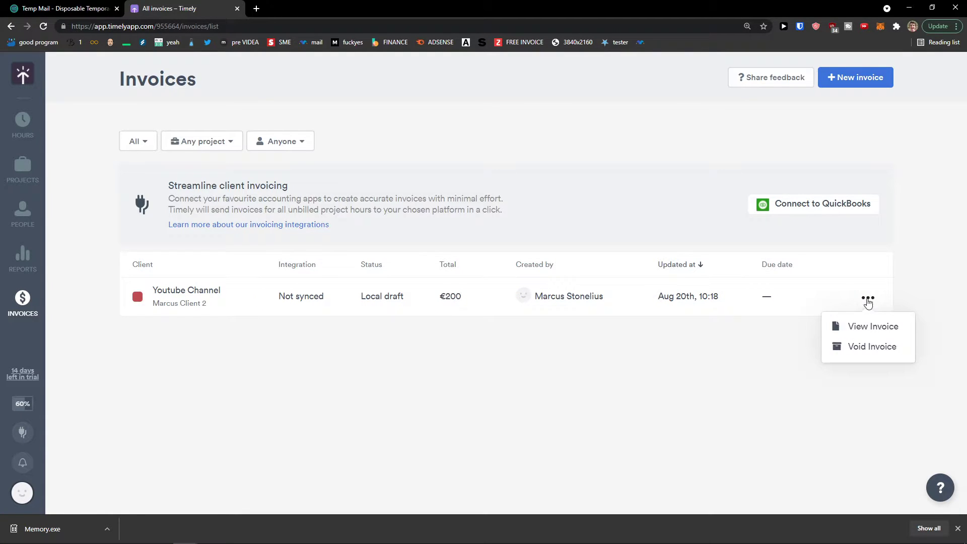
left_click(866, 332)
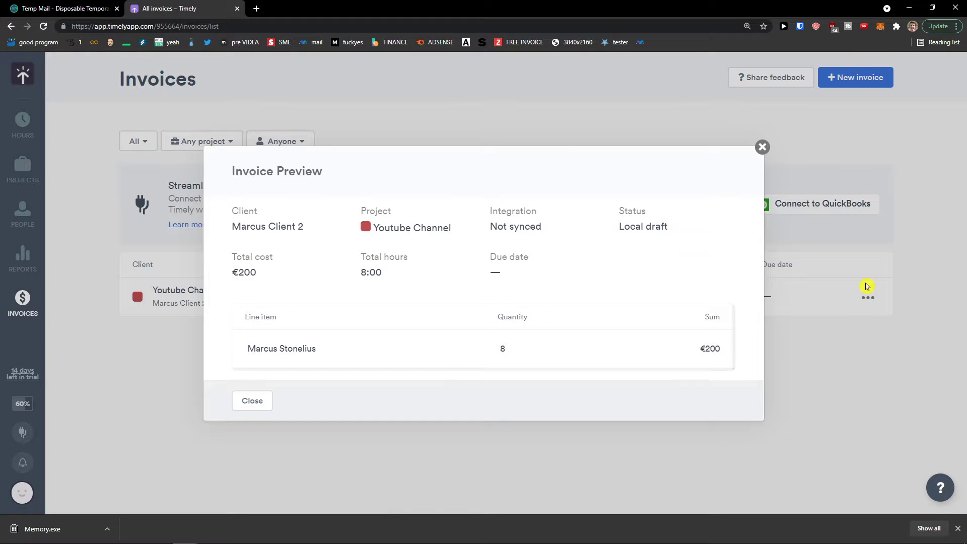
left_click(762, 147)
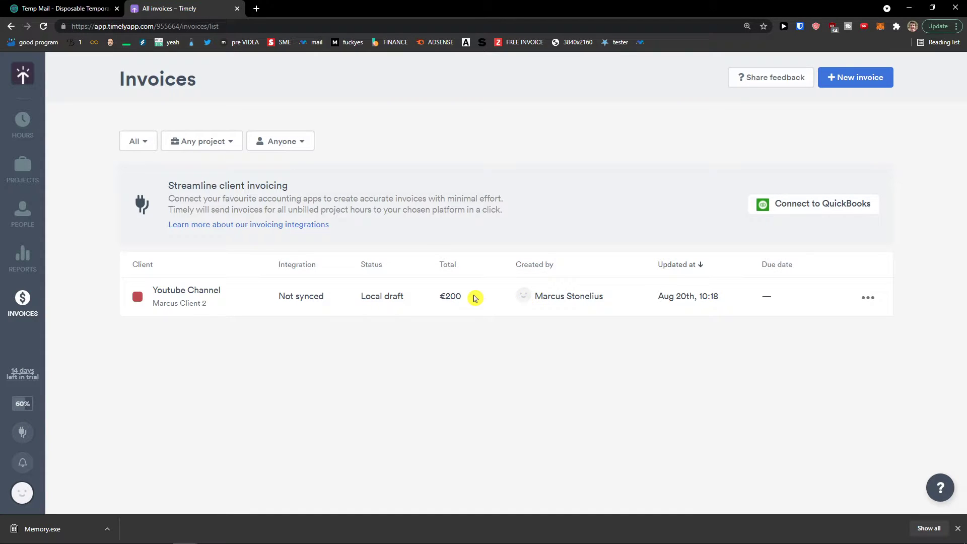
left_click_drag(188, 291, 297, 295)
left_click(337, 296)
Go to Reports, glance at the Timesheets view, and return to the Reports dashboard.
left_click(33, 271)
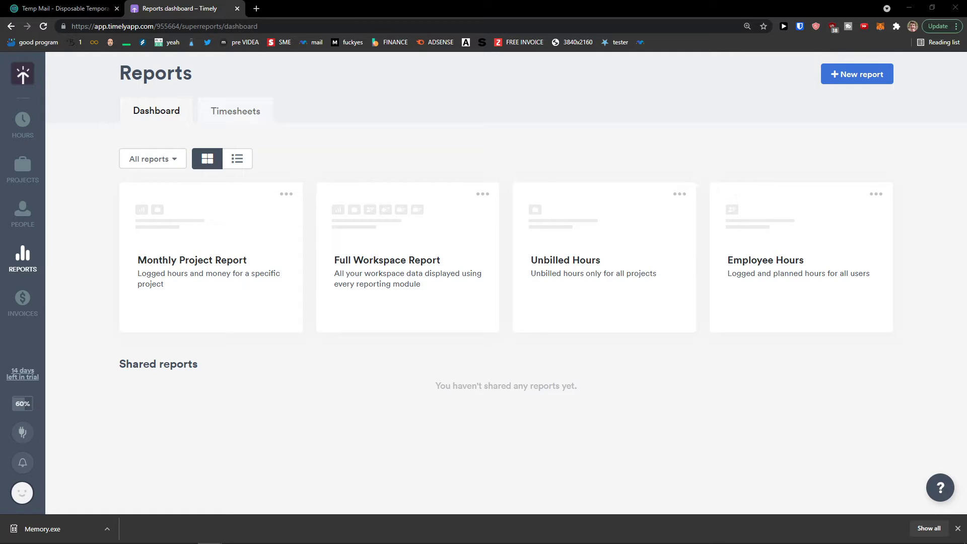
left_click(251, 9)
key("ctrl+w")
left_click(260, 117)
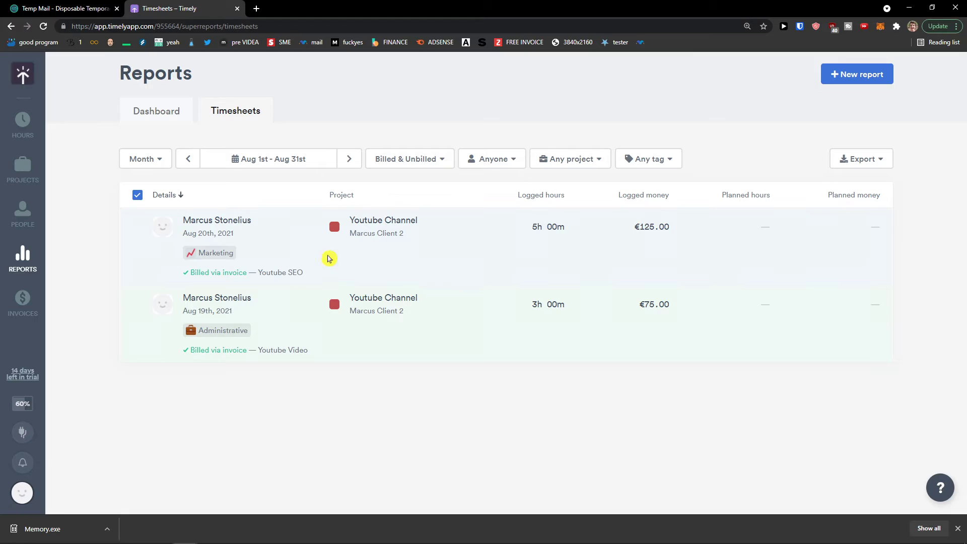
left_click(156, 111)
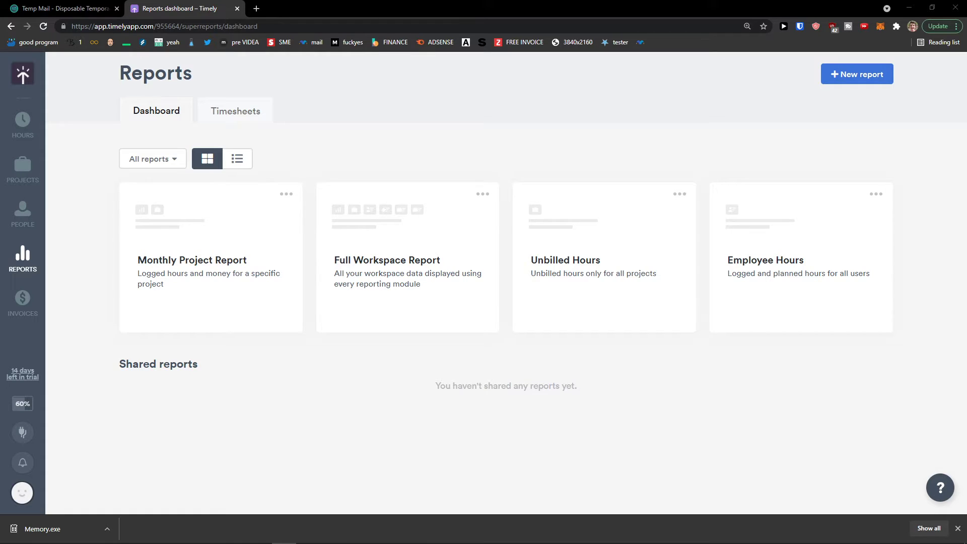
Start a new report showing total, billed and unbilled hours together, dismissing the filtering tip.
left_click(874, 78)
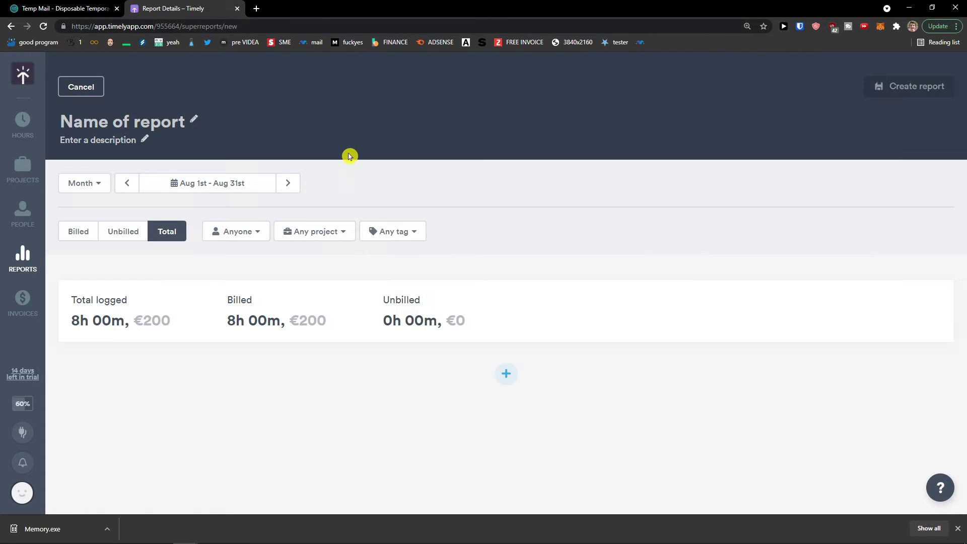
left_click(122, 233)
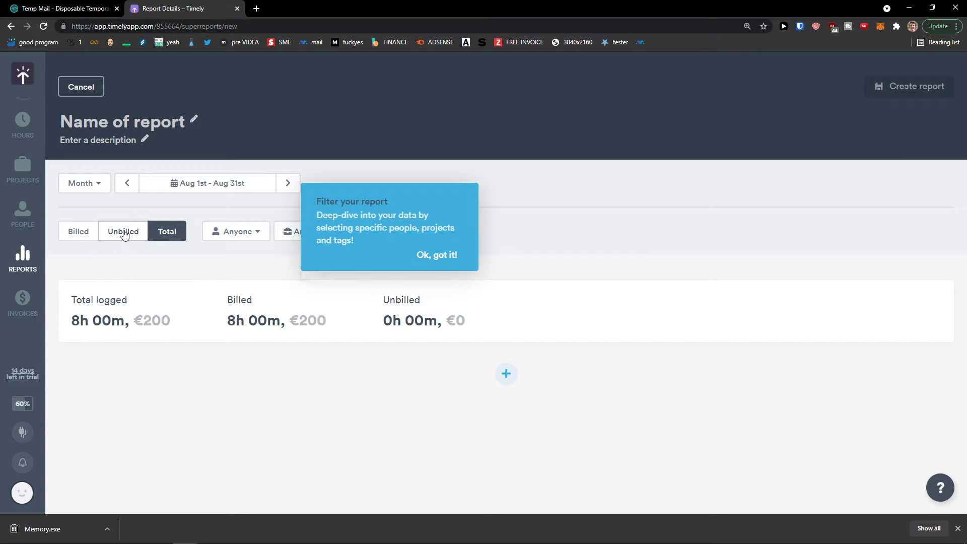
left_click(92, 237)
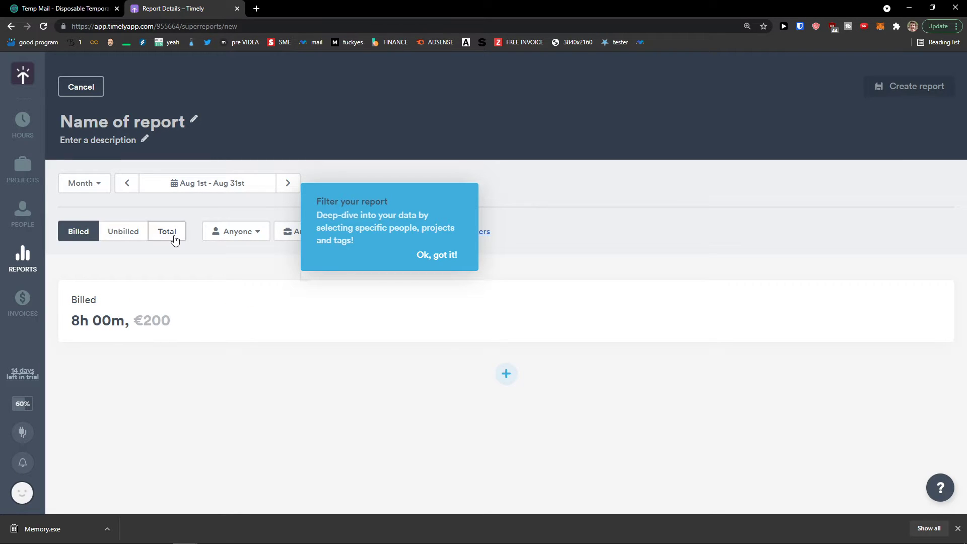
left_click(168, 239)
left_click(437, 255)
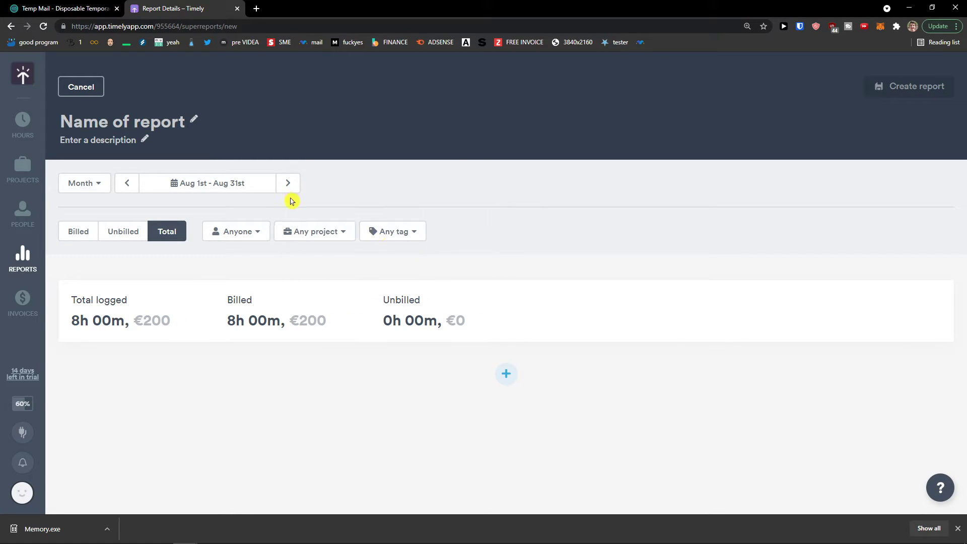
Check the Anyone and Any project filters of the August 2021 report.
left_click(267, 235)
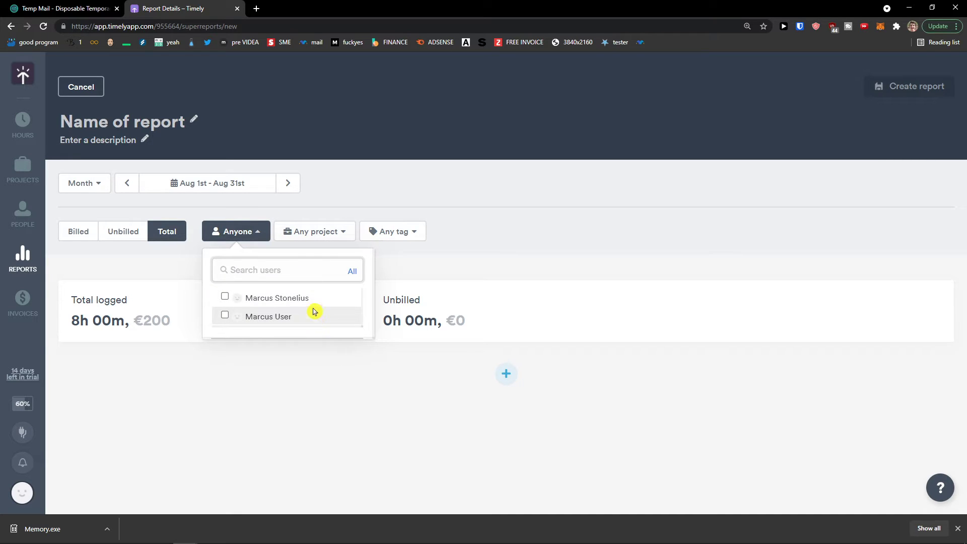
left_click(328, 232)
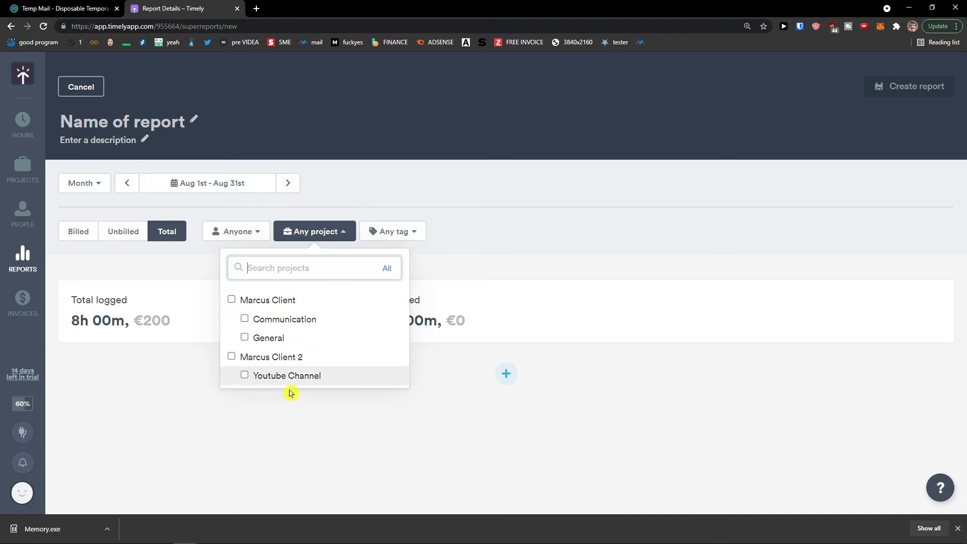
left_click(492, 259)
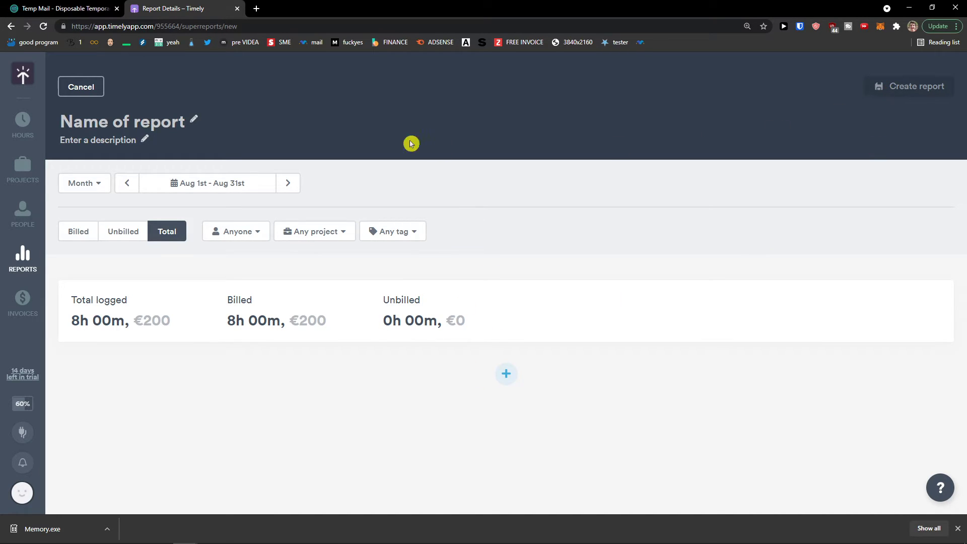
left_click(140, 109)
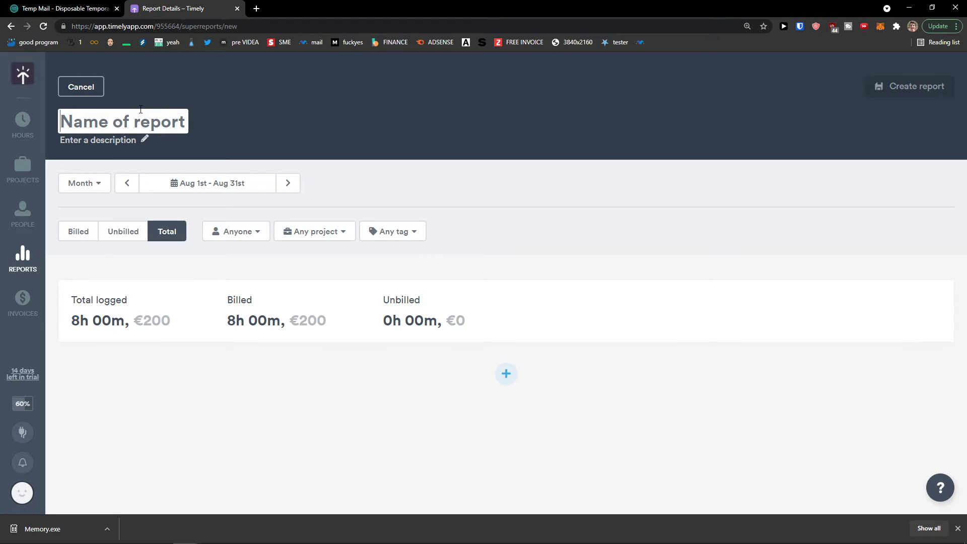
Save the report as 'My work' and export it as hours-report.pdf.
type("My work")
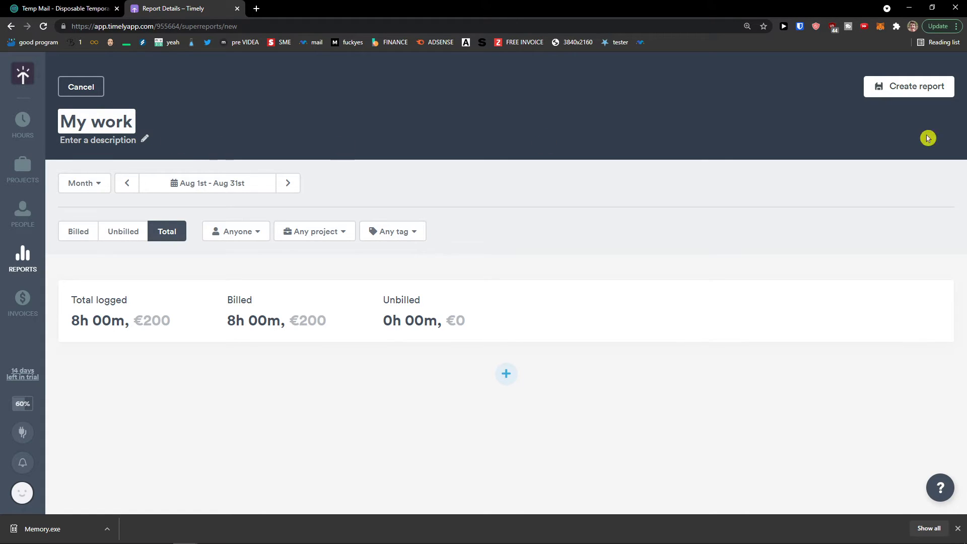
left_click(907, 97)
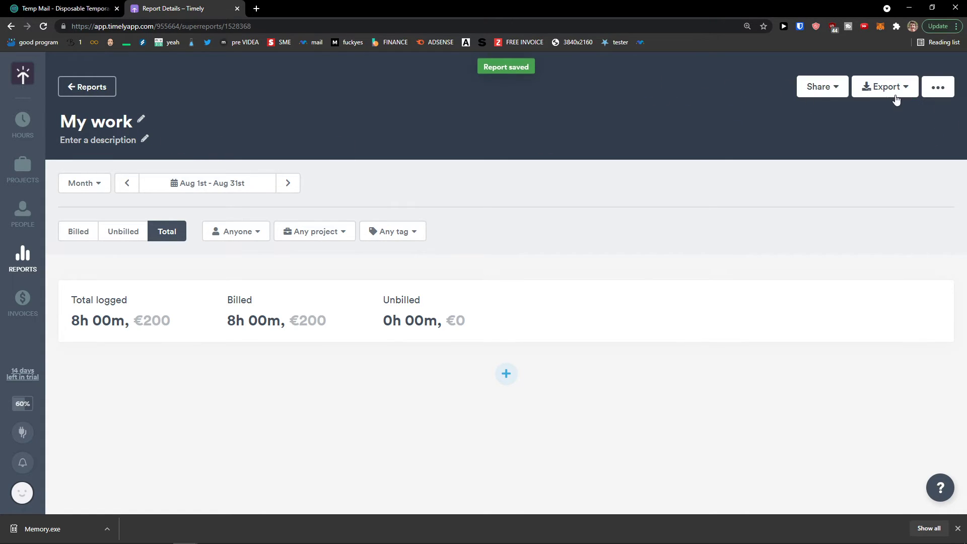
left_click(896, 96)
left_click(799, 87)
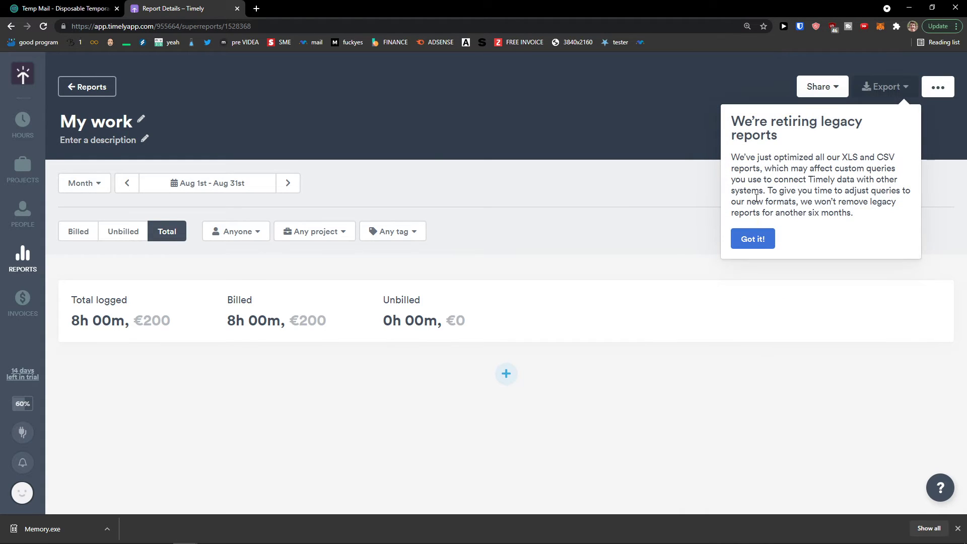